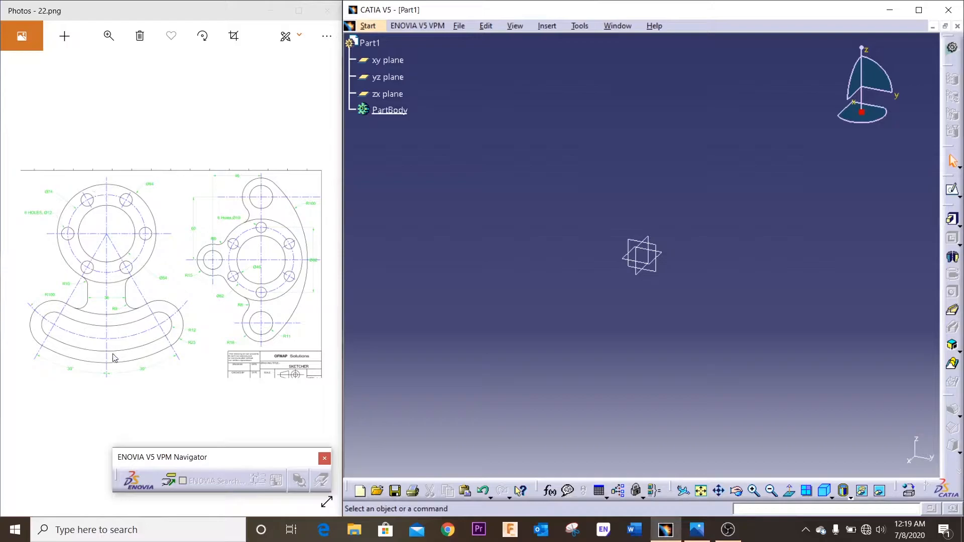
# Start a sketch on the yz plane and enlarge the flange view with the curved slot in the reference image
pyautogui.click(653, 252)
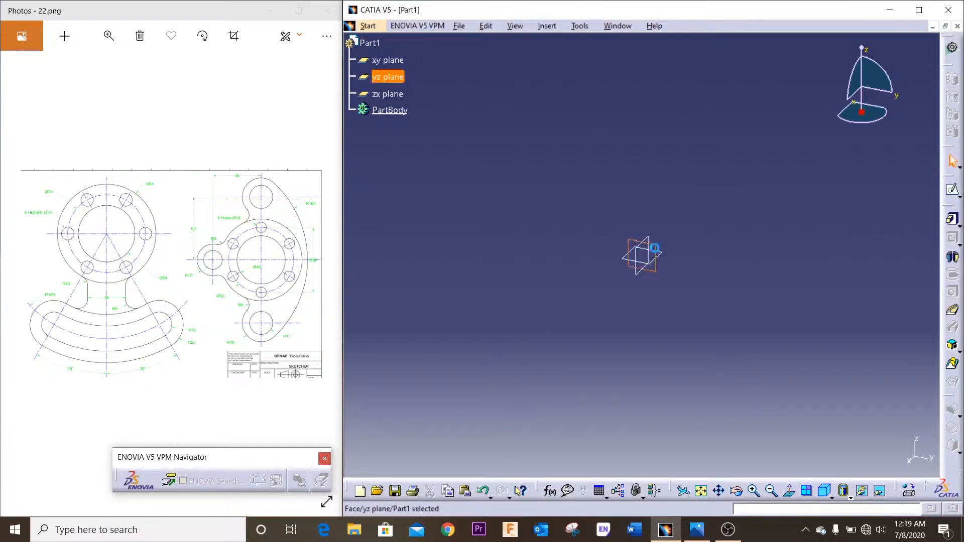
pyautogui.click(953, 190)
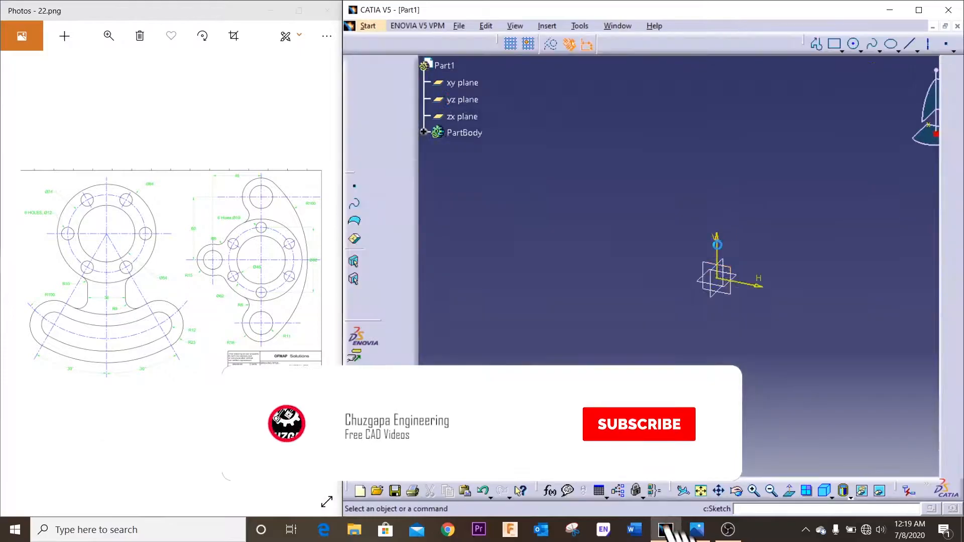
pyautogui.click(130, 99)
pyautogui.moveTo(50, 69); pyautogui.dragTo(72, 68)
pyautogui.moveTo(133, 186); pyautogui.dragTo(216, 186)
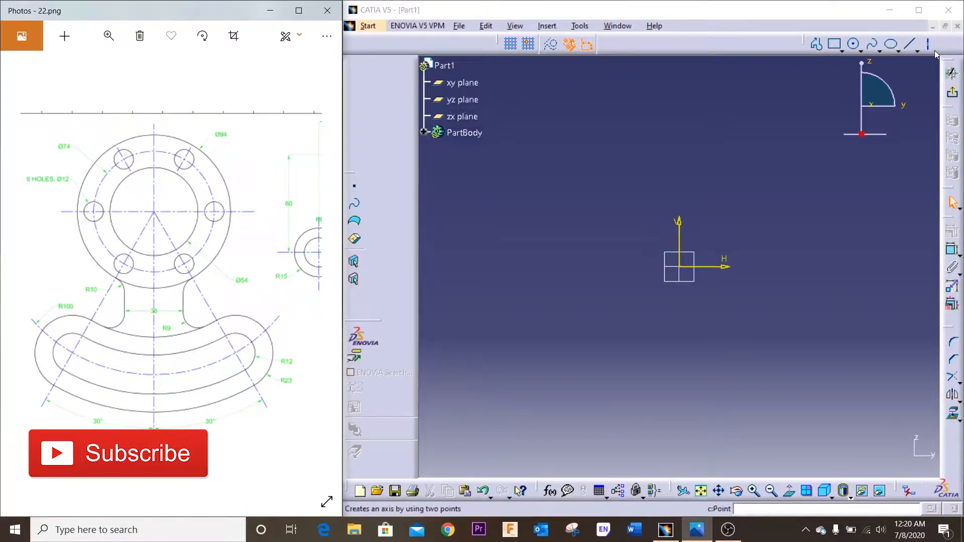
# Dock the Profile toolbar vertically and draw a vertical construction line along the V axis through the origin, starting about 111 mm above it
pyautogui.click(911, 43)
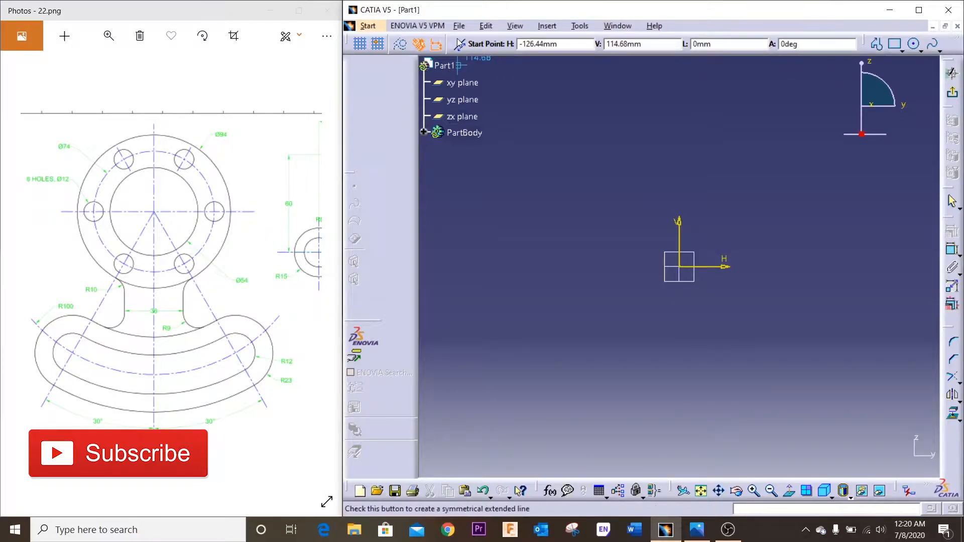
pyautogui.moveTo(863, 44); pyautogui.dragTo(361, 103)
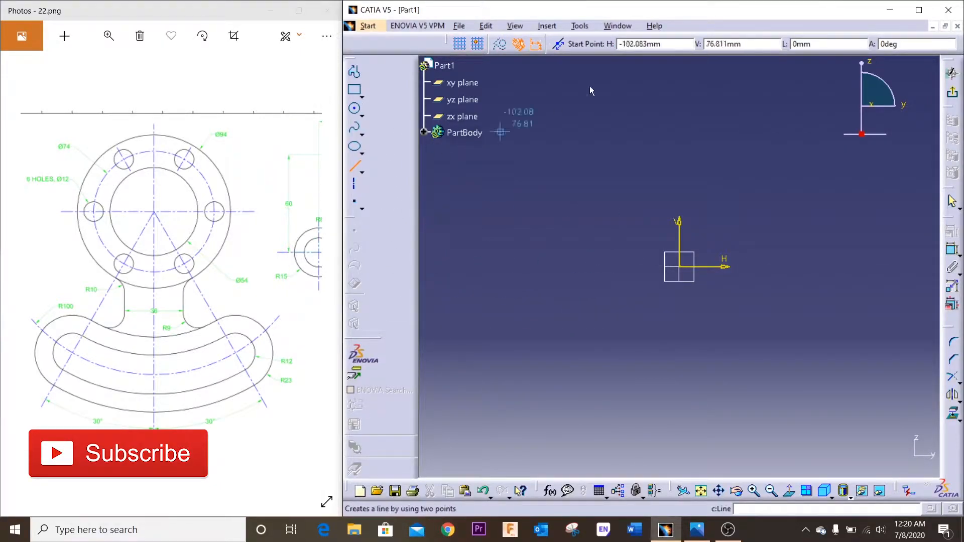
pyautogui.click(502, 47)
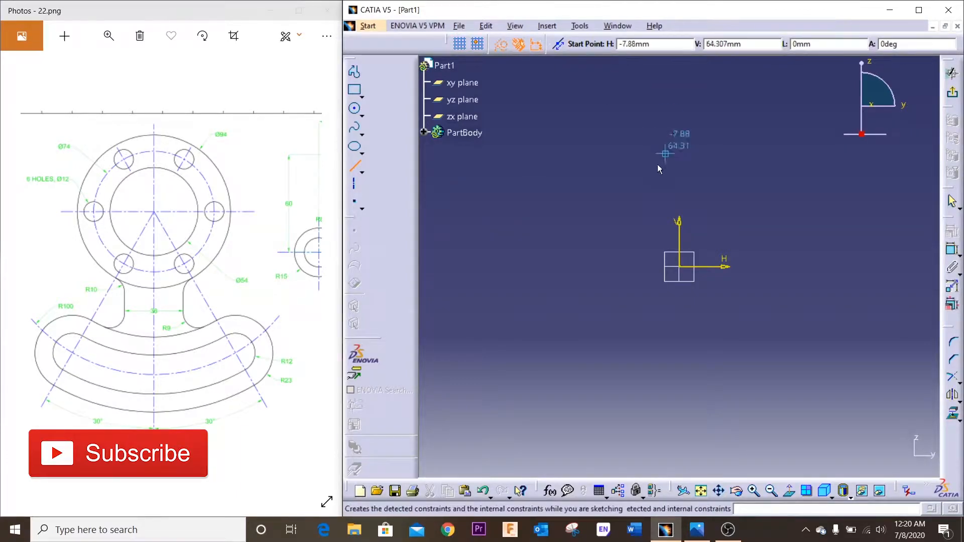
pyautogui.click(680, 70)
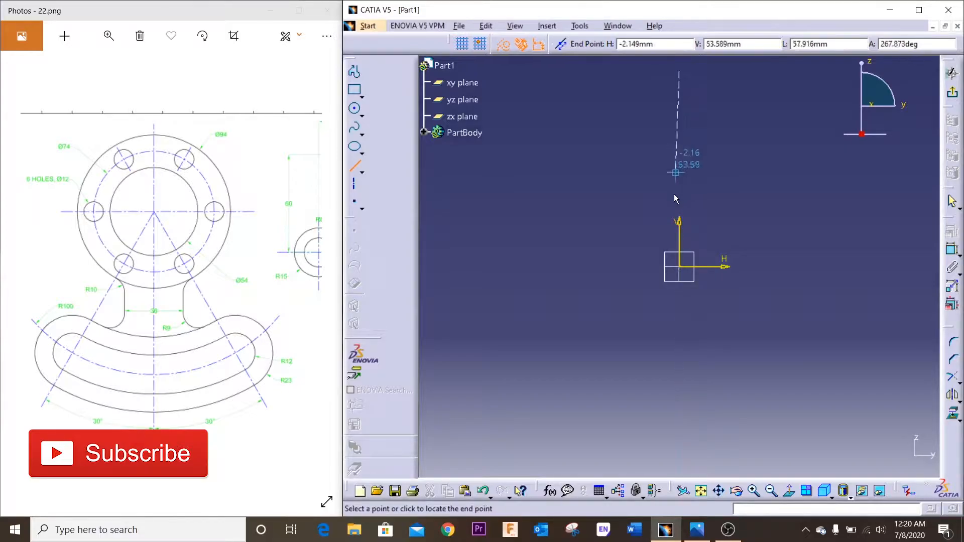
pyautogui.click(679, 464)
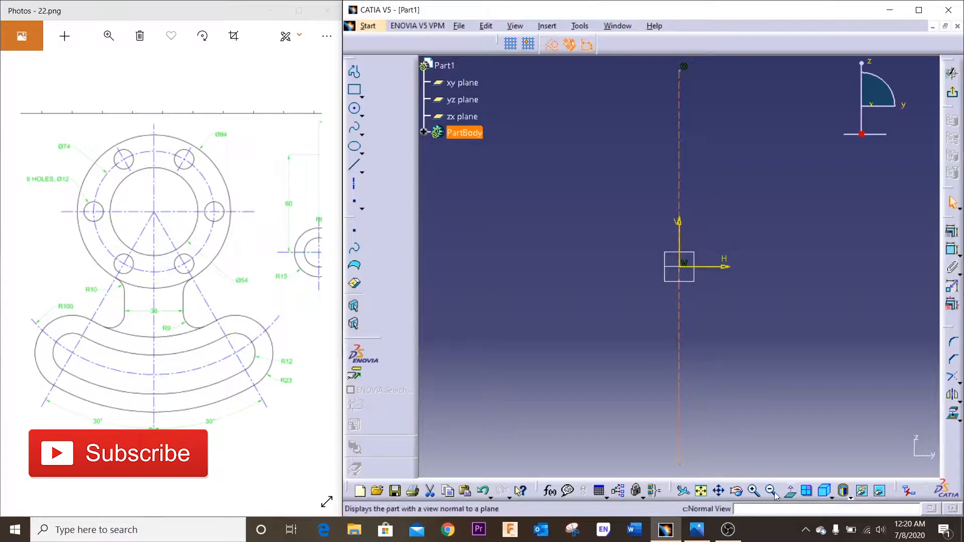
pyautogui.click(719, 491)
pyautogui.moveTo(768, 312); pyautogui.dragTo(742, 361)
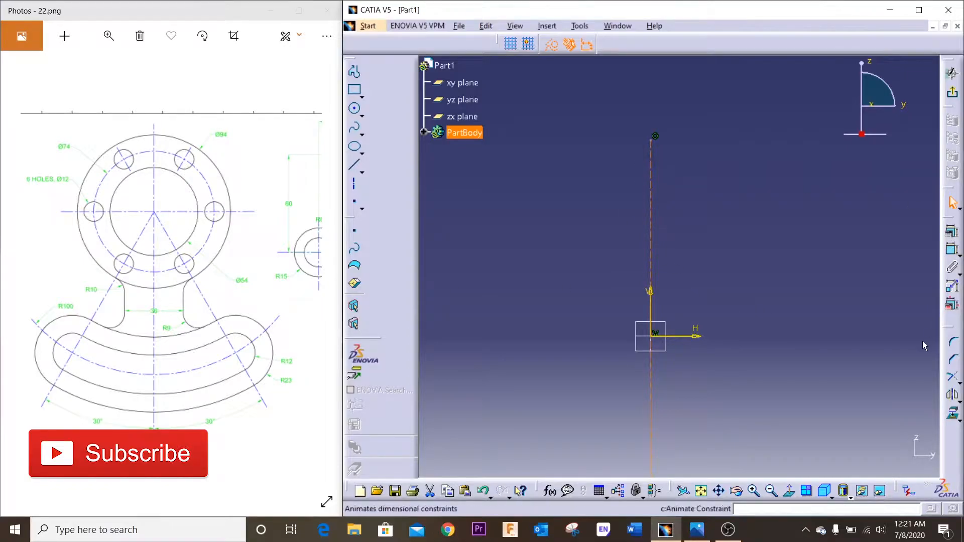
pyautogui.click(551, 46)
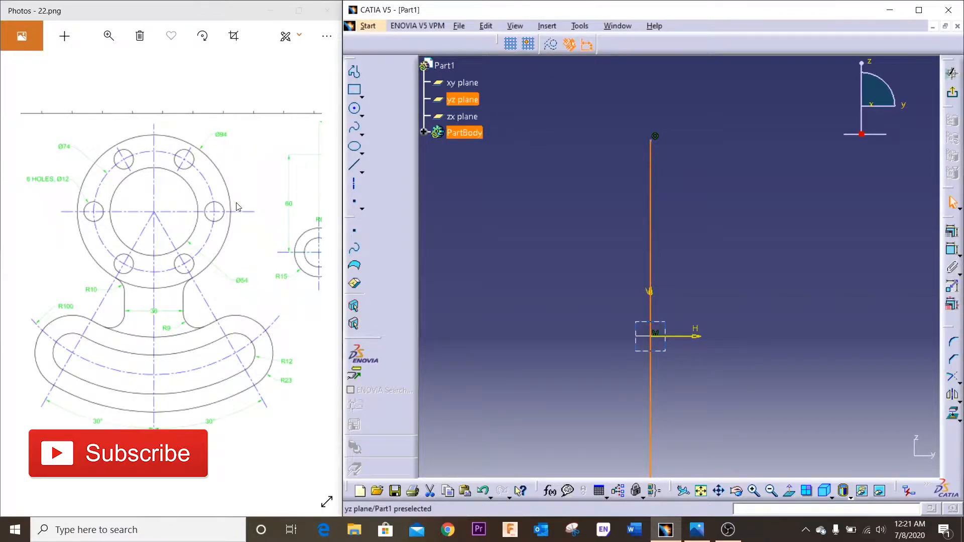
pyautogui.click(355, 114)
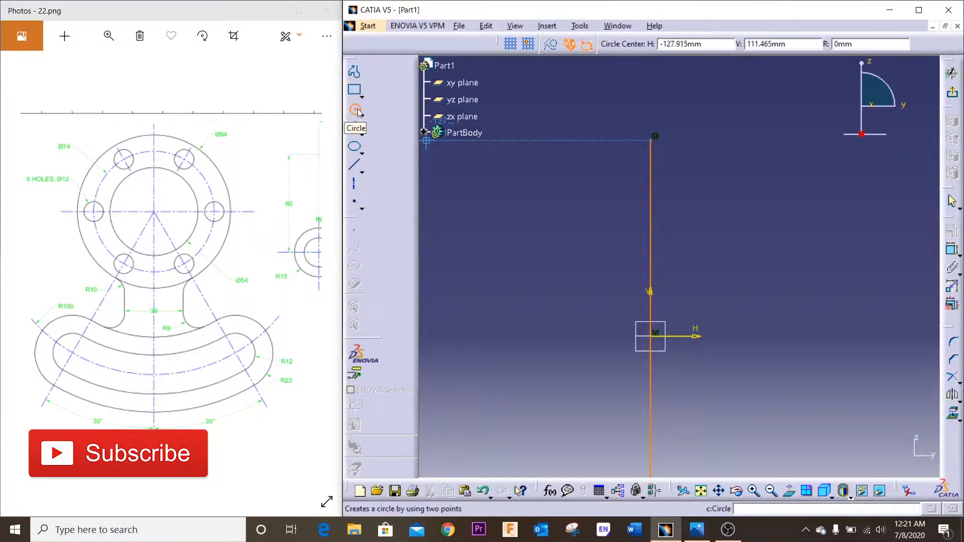
pyautogui.press('Escape')
pyautogui.click(651, 185)
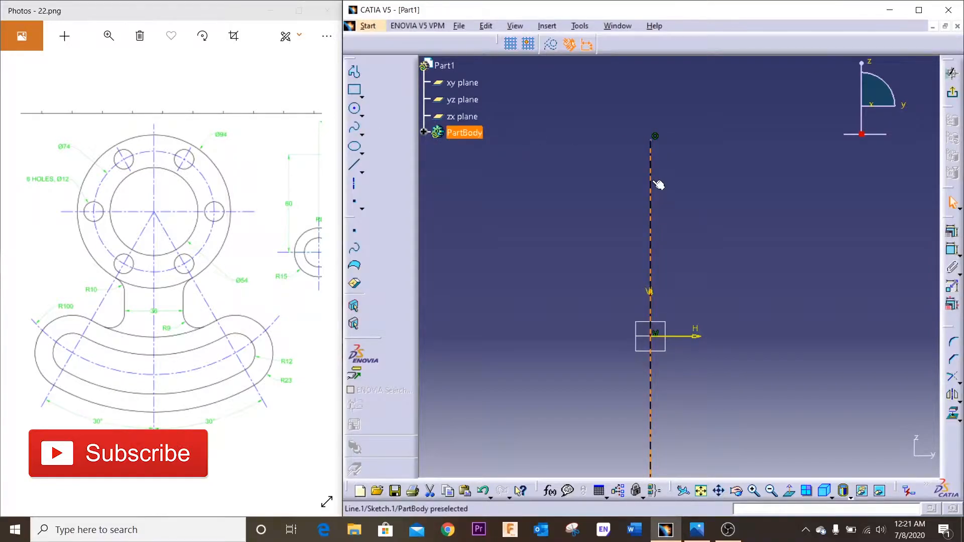
pyautogui.click(551, 44)
pyautogui.click(677, 177)
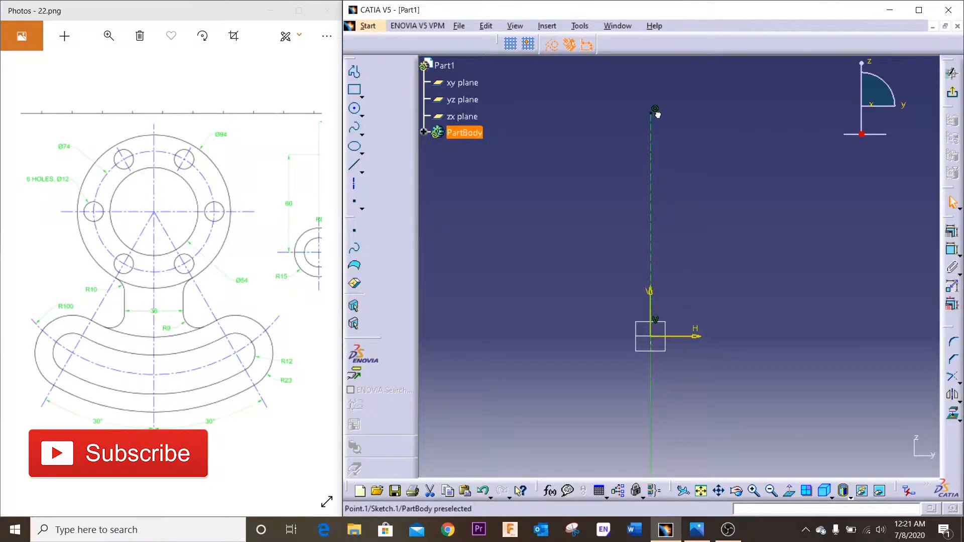
pyautogui.click(796, 173)
# Draw a standard circle about 87 mm in diameter, centred on the vertical construction line above the origin
pyautogui.click(555, 46)
pyautogui.click(355, 108)
pyautogui.click(651, 150)
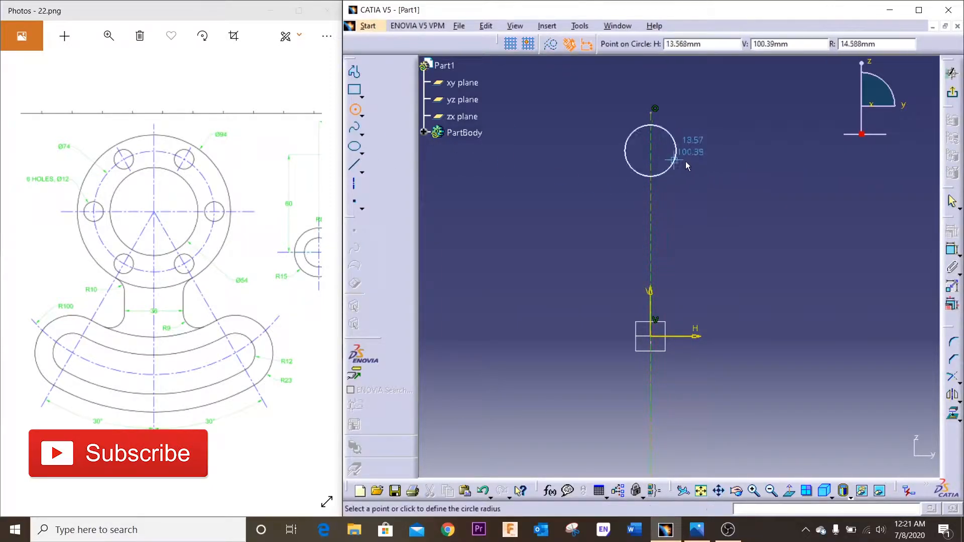
pyautogui.click(727, 167)
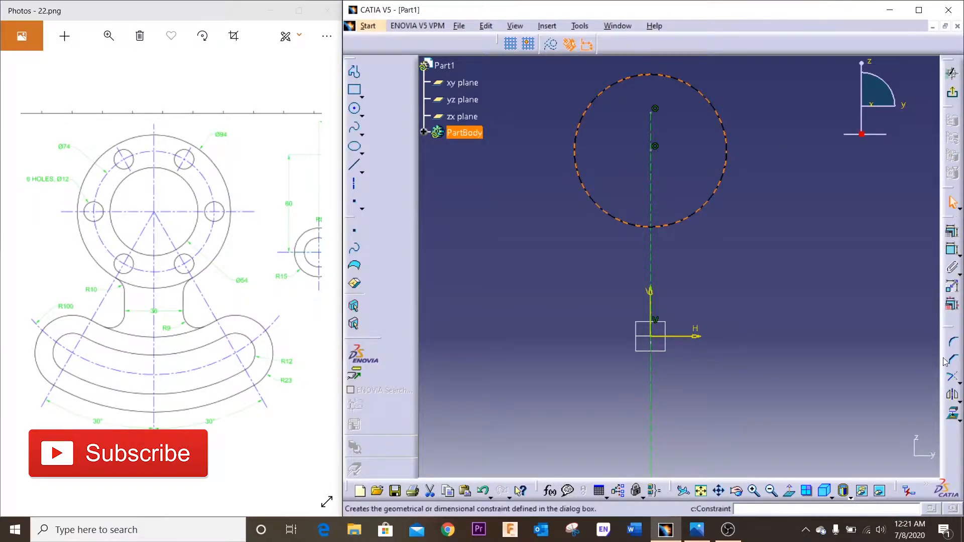
# Dimension the circle and set its diameter to 94 mm
pyautogui.click(951, 254)
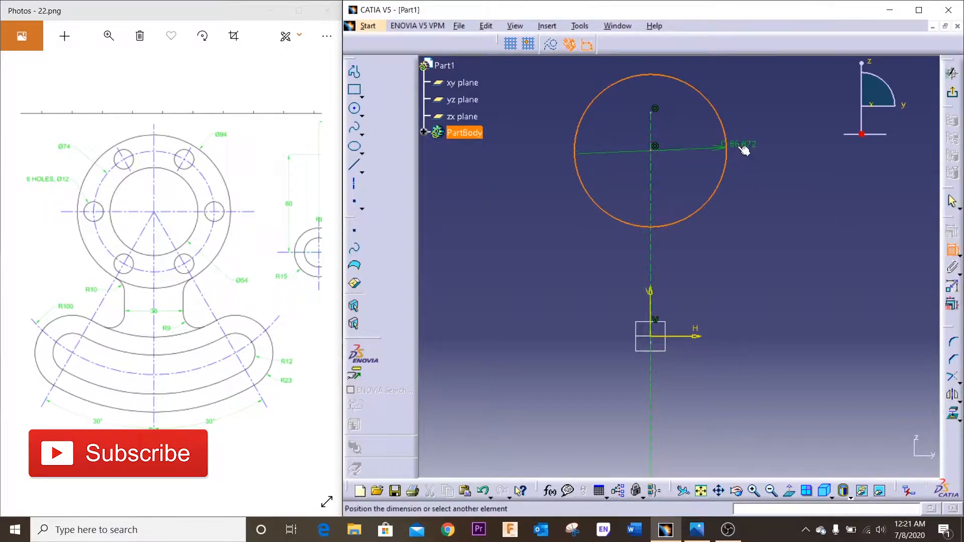
pyautogui.click(800, 122)
pyautogui.doubleClick(798, 124)
pyautogui.press('Return')
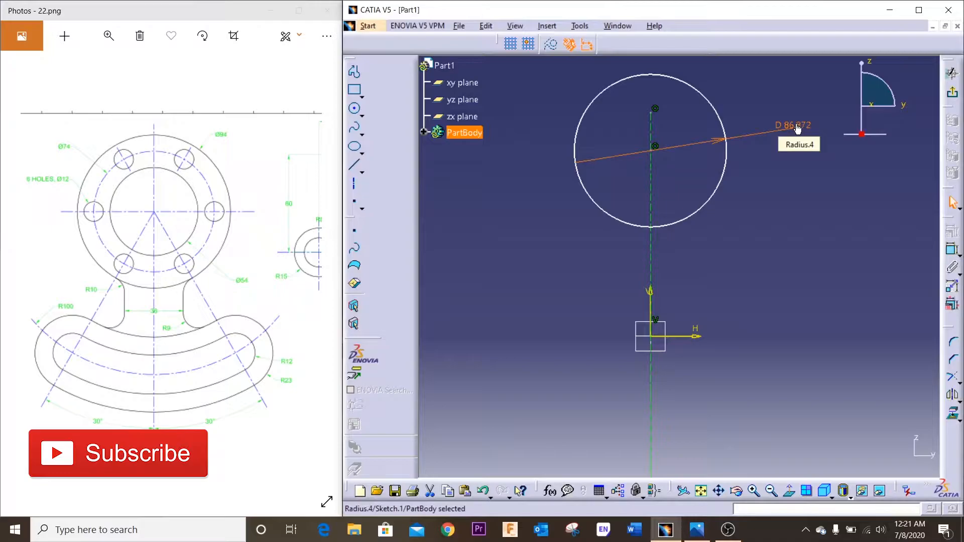
pyautogui.doubleClick(797, 129)
pyautogui.write('94')
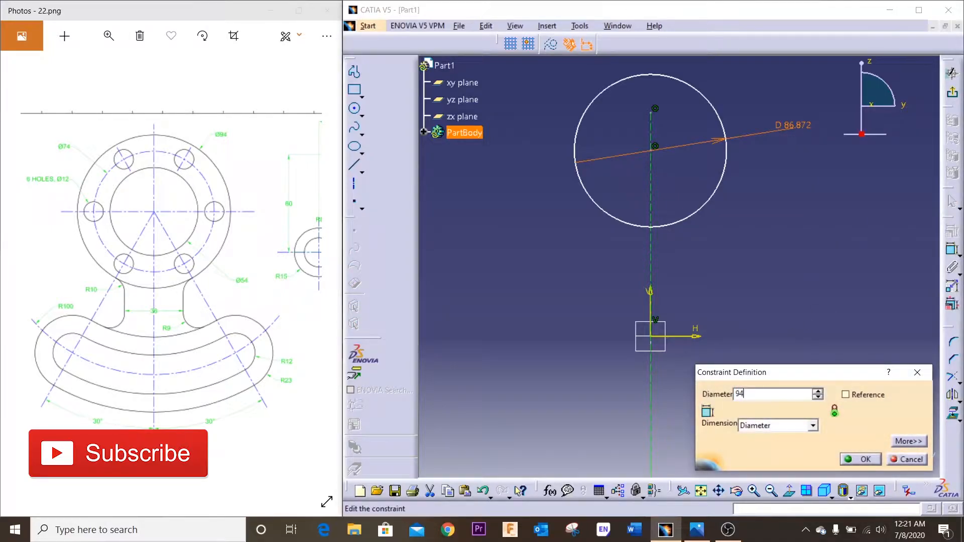
pyautogui.press('Return')
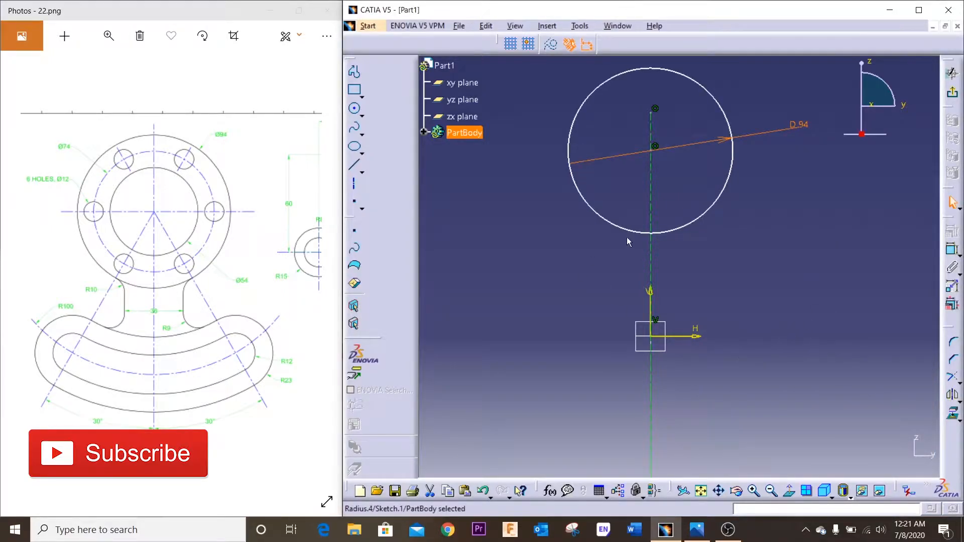
# Widen the sketch window beside the enlarged reference image and extend the upper end of the vertical construction line beyond the circle
pyautogui.moveTo(328, 166); pyautogui.dragTo(258, 159)
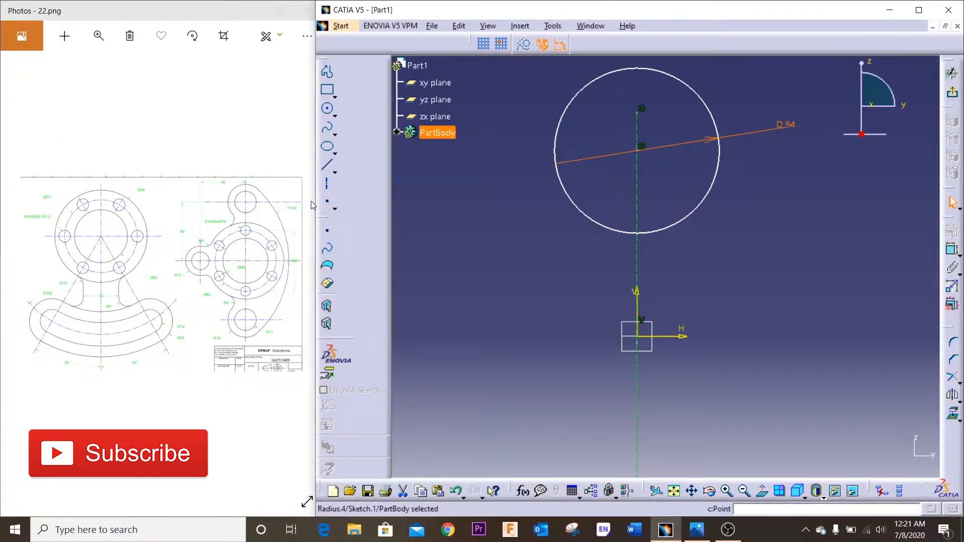
pyautogui.click(98, 36)
pyautogui.click(65, 74)
pyautogui.moveTo(80, 197); pyautogui.dragTo(187, 199)
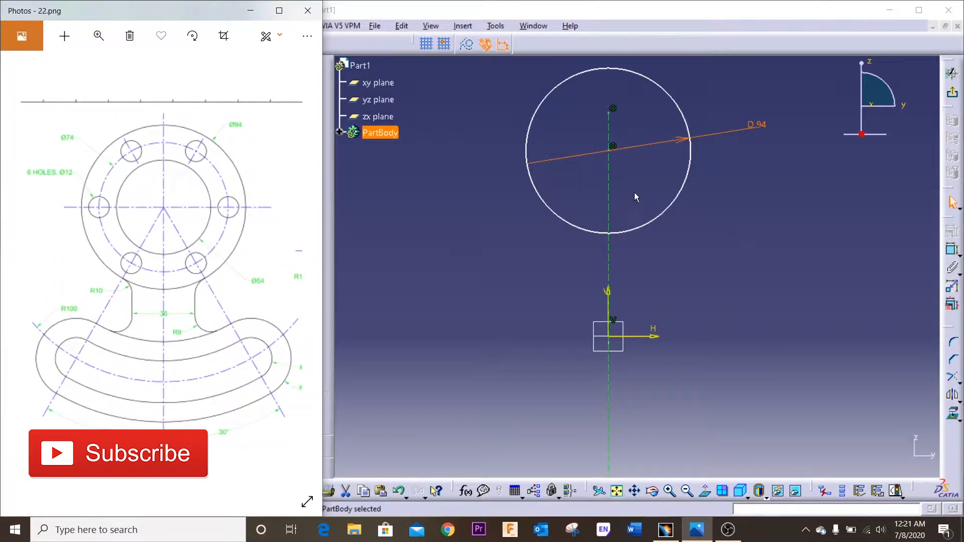
pyautogui.click(613, 115)
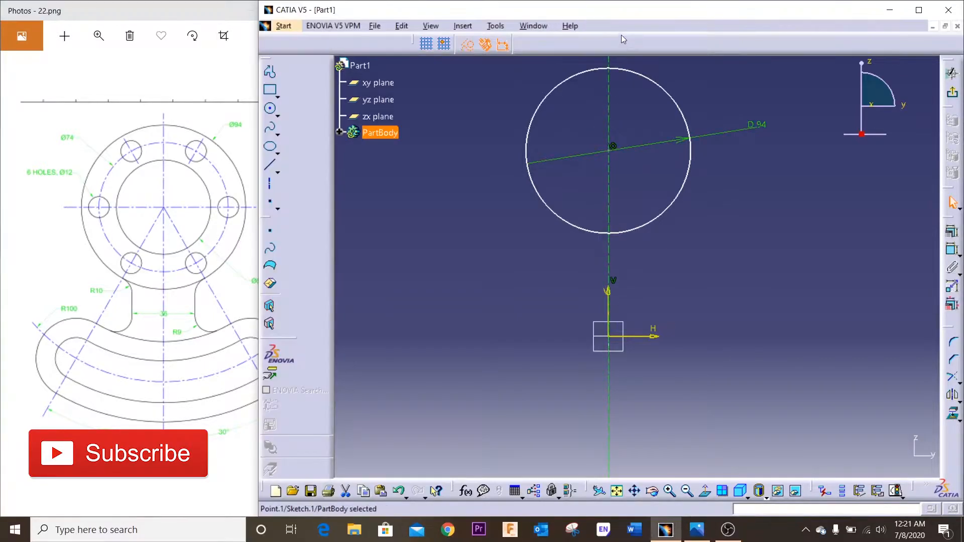
pyautogui.click(790, 307)
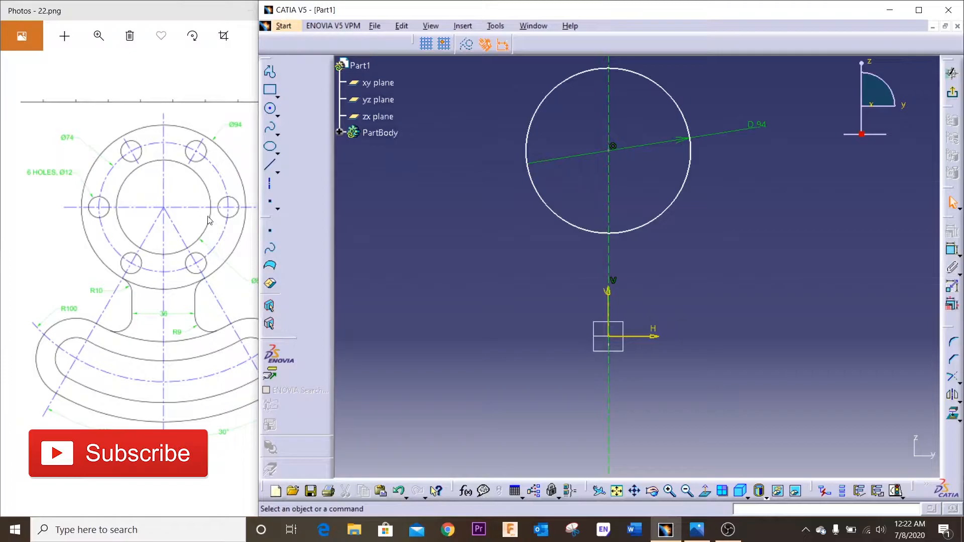
# Draw a smaller circle about 62 mm in diameter inside the 94 mm circle, sharing its centre
pyautogui.click(256, 280)
pyautogui.click(454, 249)
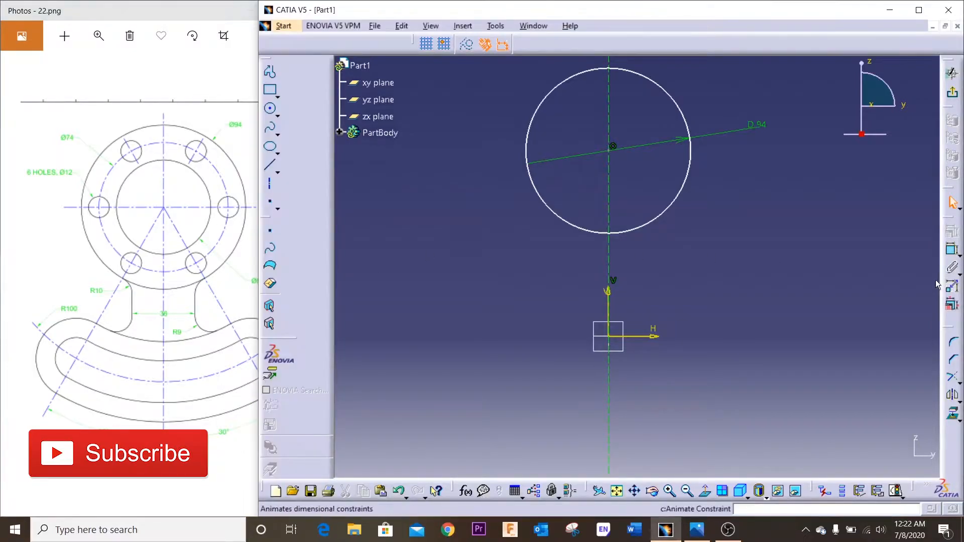
pyautogui.click(271, 108)
pyautogui.click(610, 151)
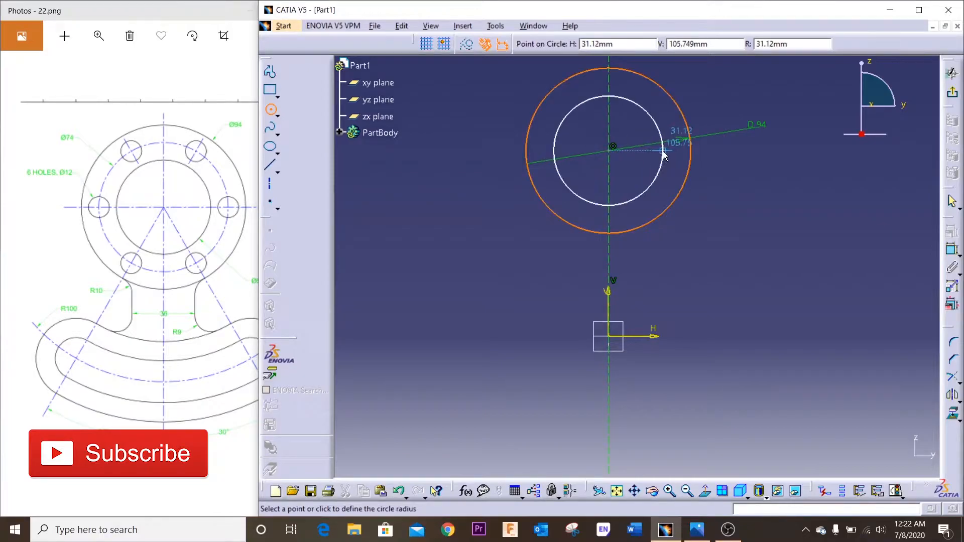
pyautogui.click(664, 146)
# Dimension the inner circle and set its diameter to 54 mm
pyautogui.click(949, 246)
pyautogui.click(661, 168)
pyautogui.click(742, 193)
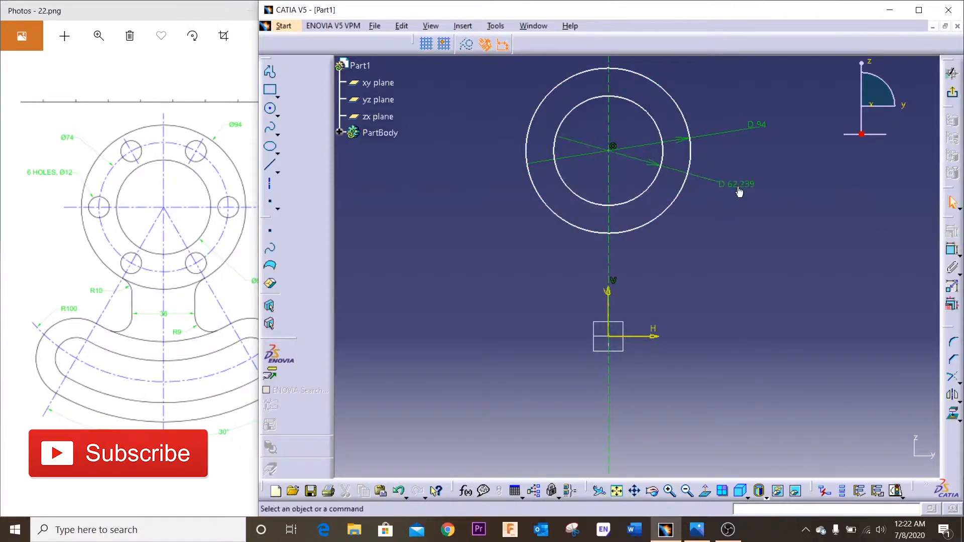
pyautogui.doubleClick(741, 186)
pyautogui.write('54')
pyautogui.press('Return')
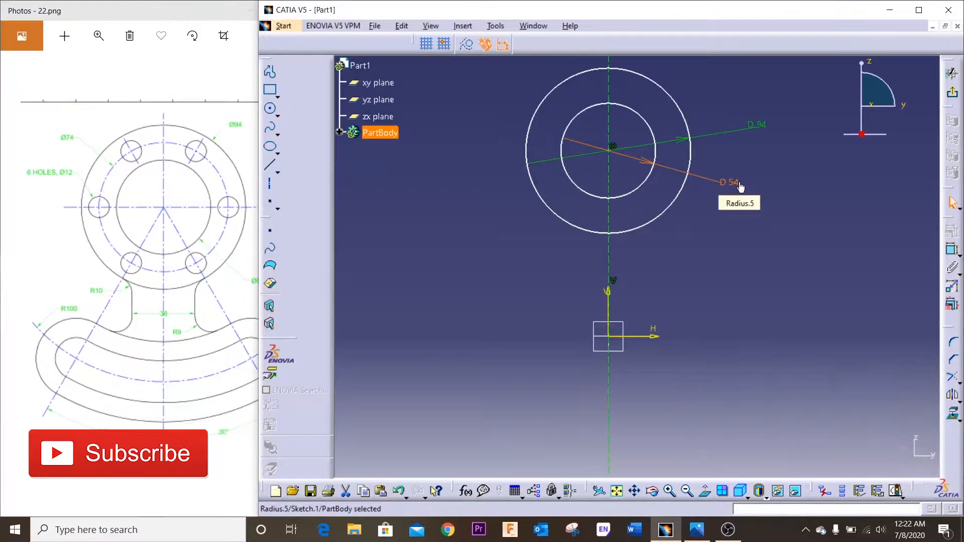
pyautogui.click(763, 171)
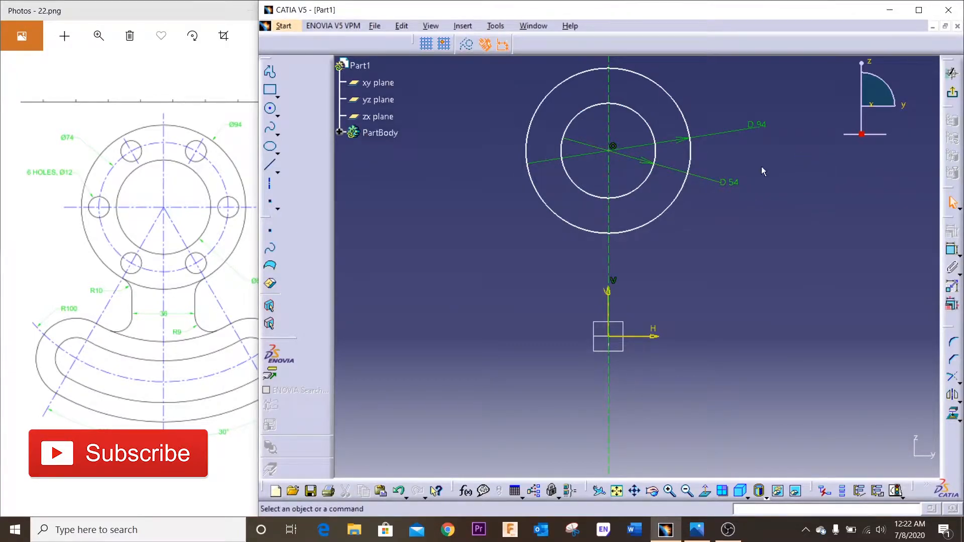
# Apply a concentricity constraint between the 94 mm and 54 mm circles
pyautogui.click(690, 160)
pyautogui.keyDown('ctrl'); pyautogui.click(655, 158); pyautogui.keyUp('ctrl')
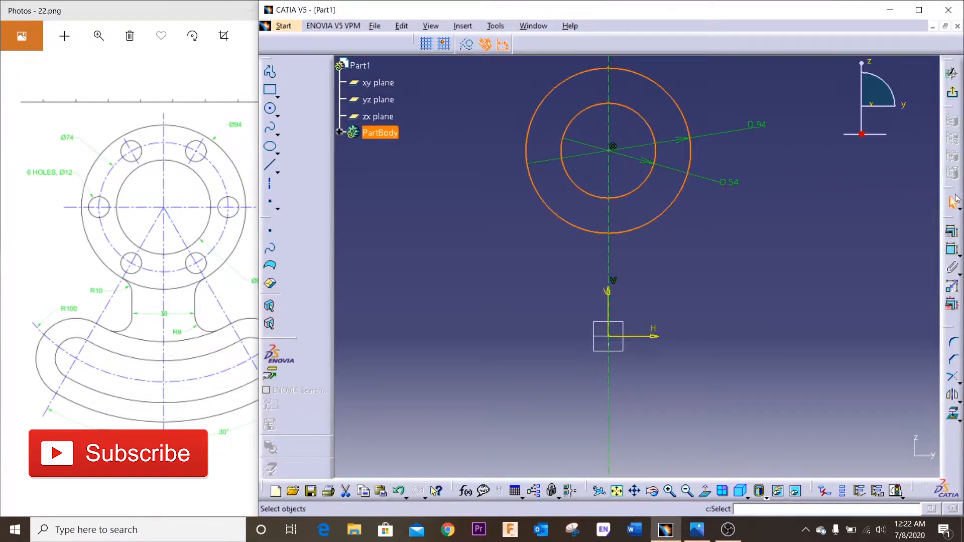
pyautogui.click(951, 233)
pyautogui.click(893, 354)
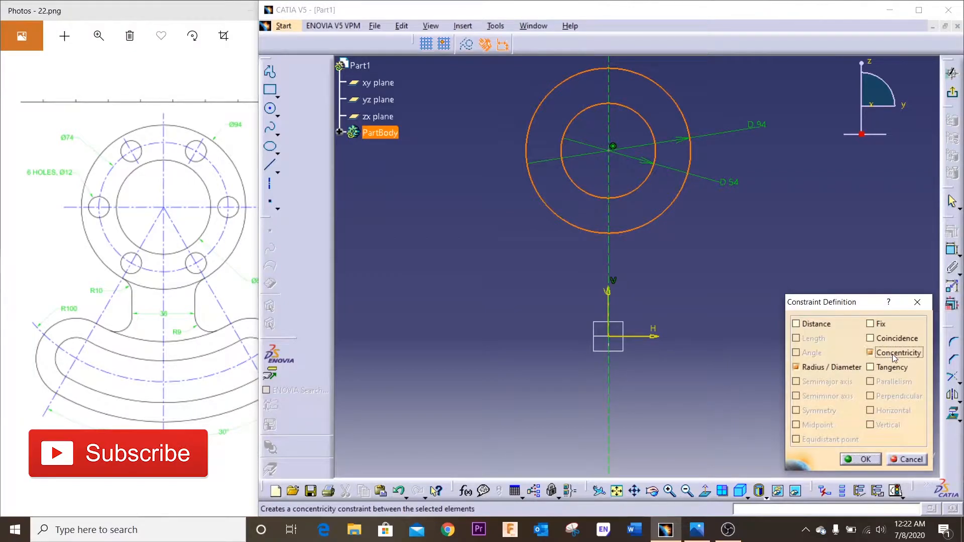
pyautogui.click(860, 459)
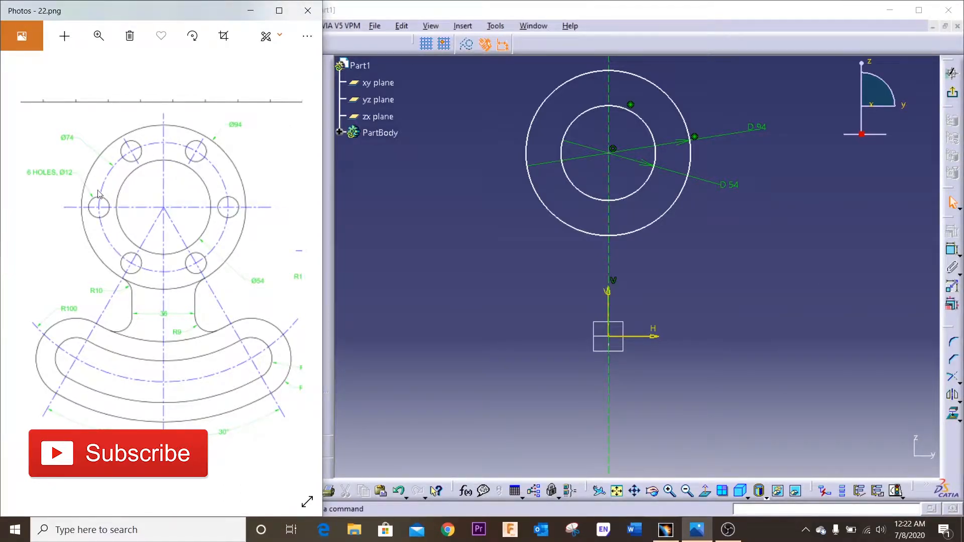
# Draw a construction circle from the shared centre, sized between the inner and outer circles, as the bolt-hole pitch circle
pyautogui.click(463, 149)
pyautogui.click(271, 110)
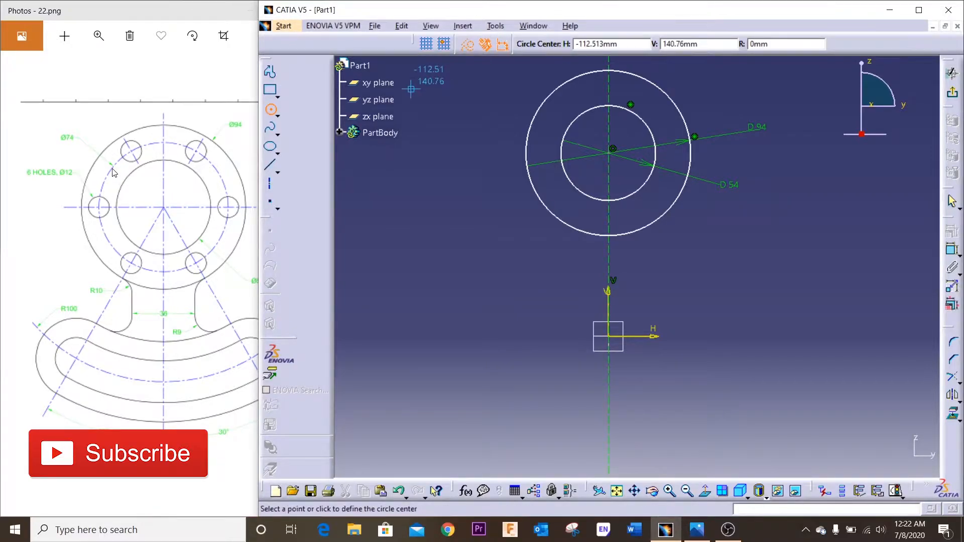
pyautogui.click(611, 153)
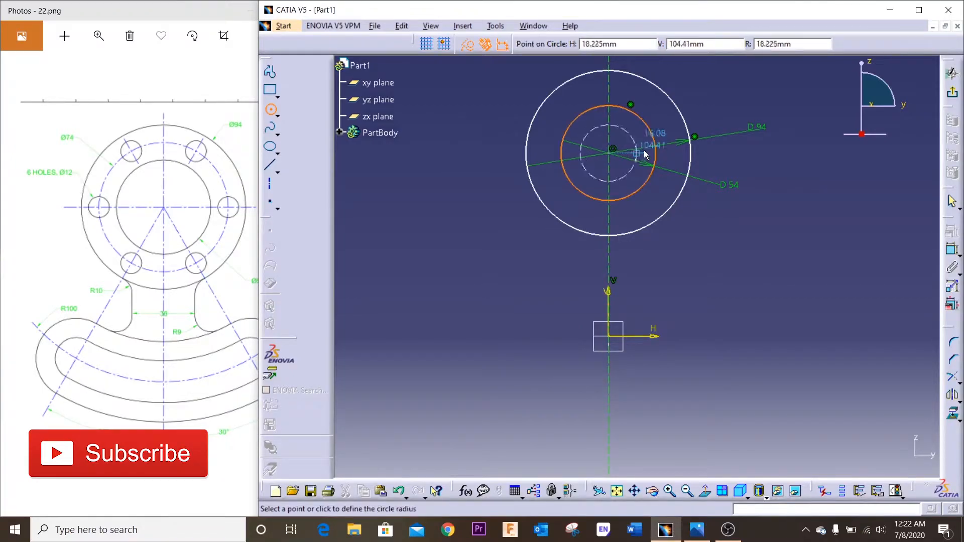
pyautogui.click(672, 136)
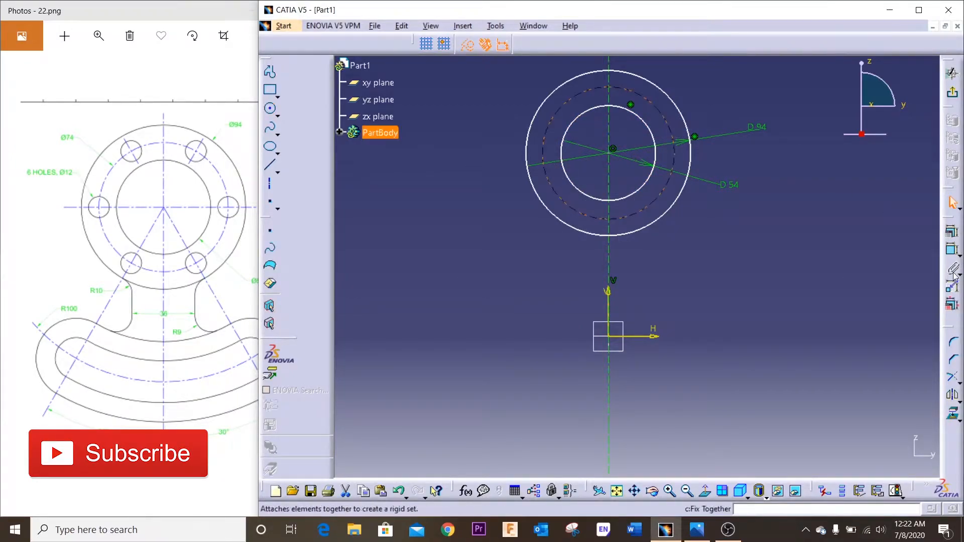
# Dimension the construction pitch circle and set its diameter to 74 mm
pyautogui.click(953, 250)
pyautogui.click(716, 101)
pyautogui.doubleClick(722, 101)
pyautogui.write('74')
pyautogui.press('Return')
pyautogui.click(779, 220)
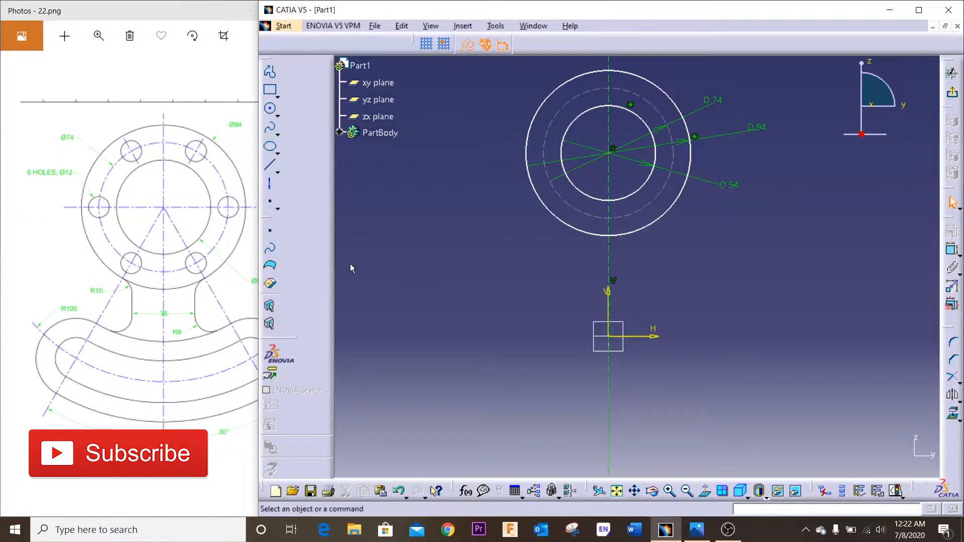
# Sketch a vertical line about 36 mm long just below the flange's lower-left portion as the left edge of the neck
pyautogui.click(206, 275)
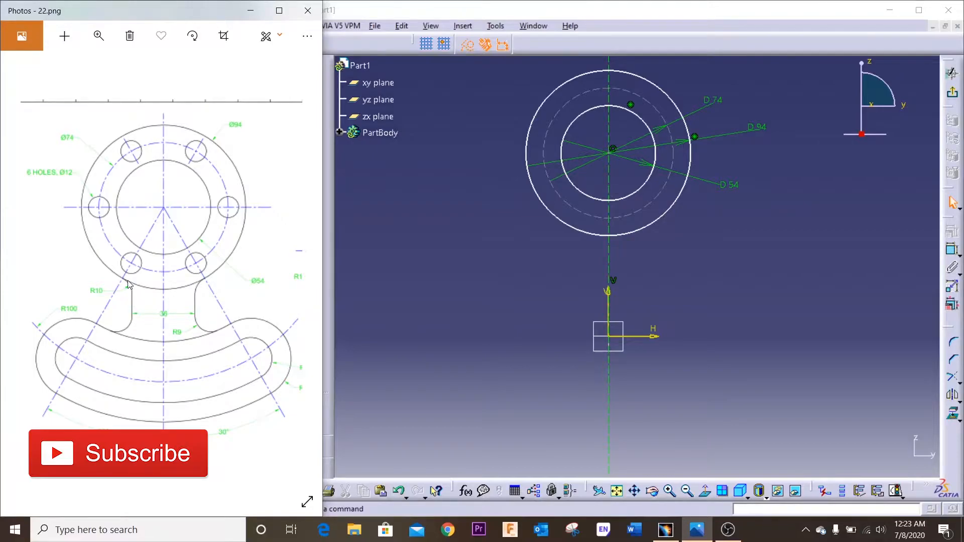
pyautogui.click(579, 246)
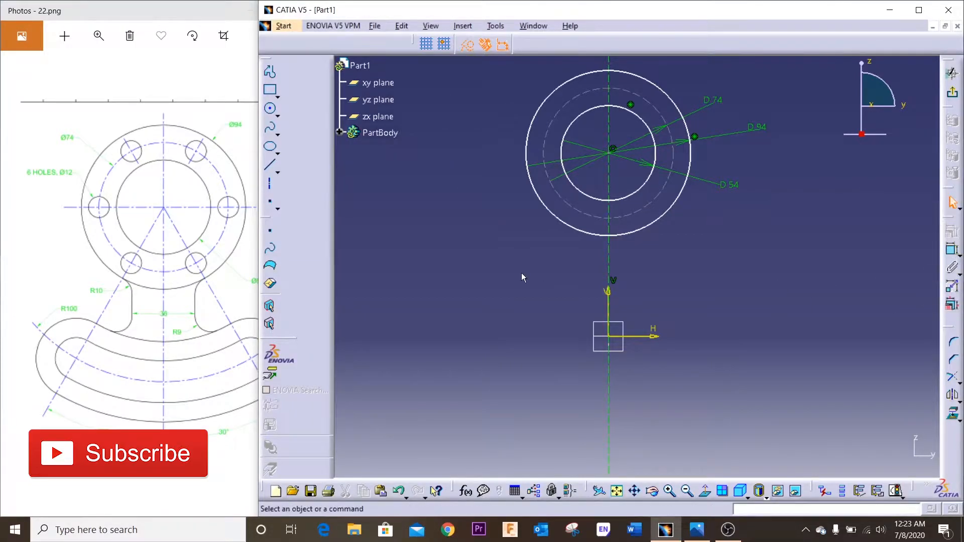
pyautogui.click(270, 184)
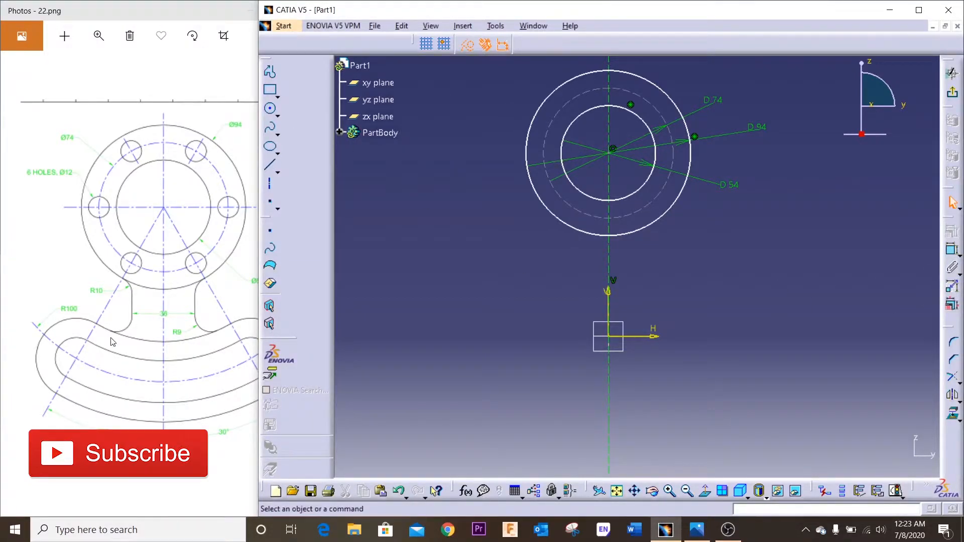
pyautogui.click(132, 297)
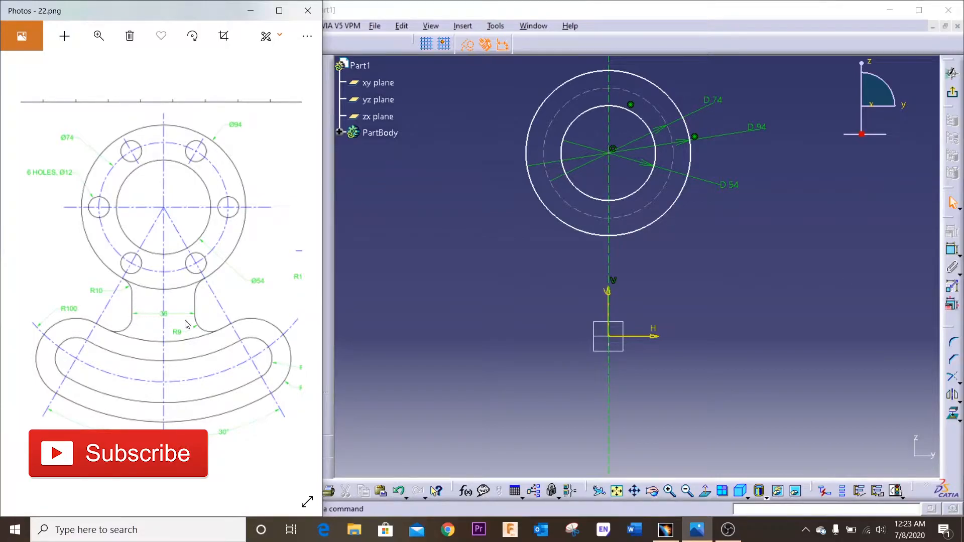
pyautogui.click(568, 256)
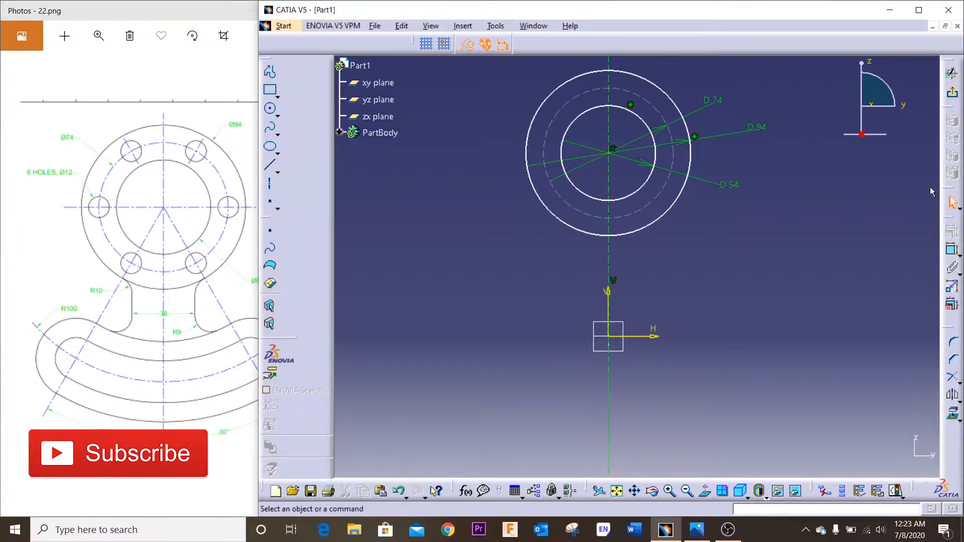
pyautogui.click(270, 166)
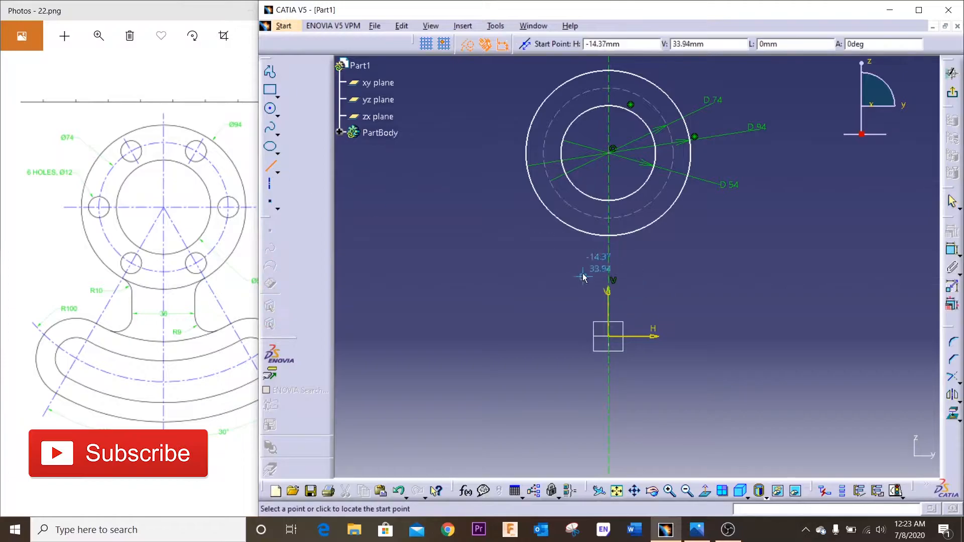
pyautogui.click(575, 257)
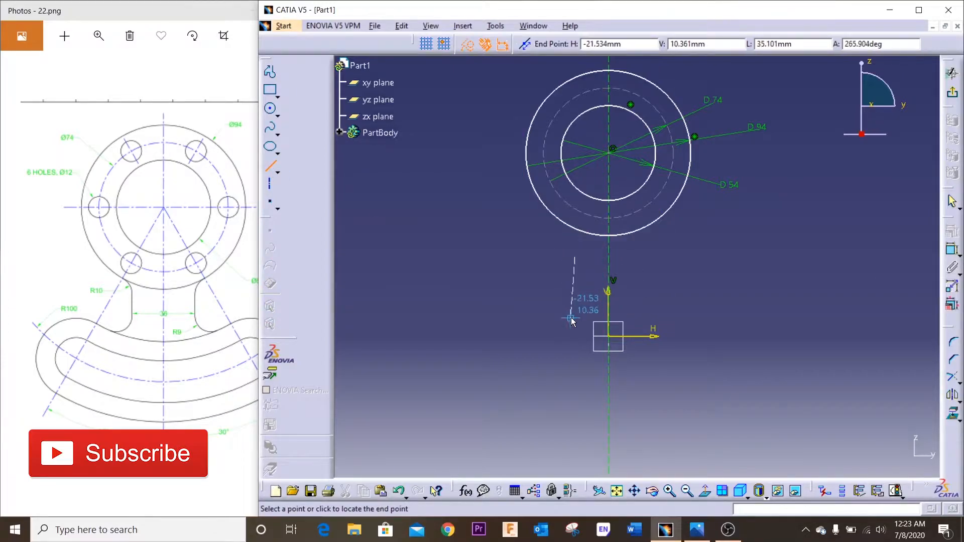
pyautogui.click(575, 321)
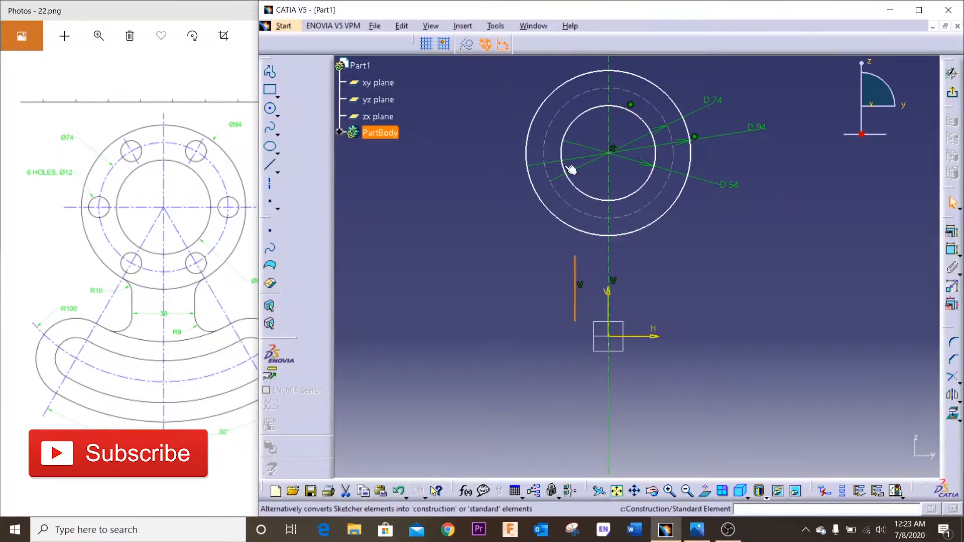
# Dimension the vertical neck line's length and set it to 40 mm
pyautogui.click(952, 250)
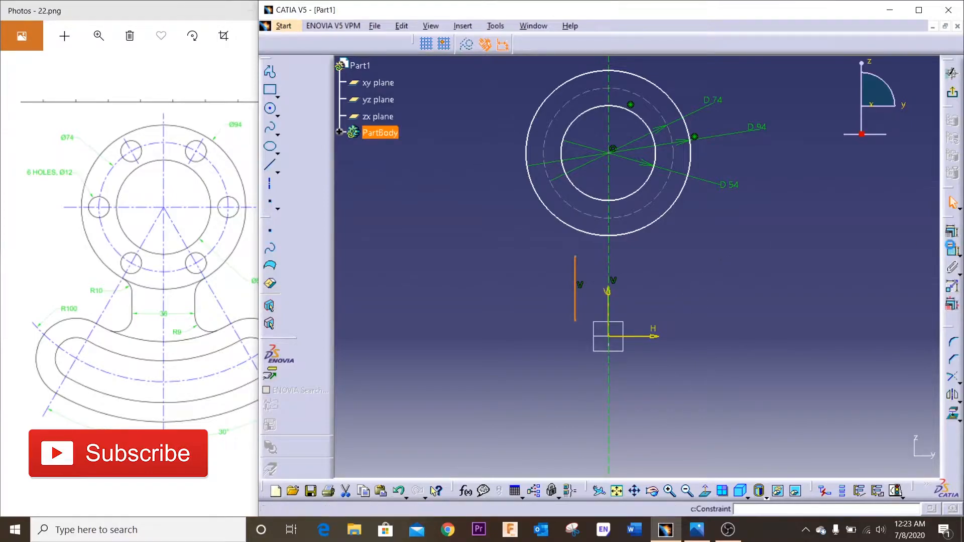
pyautogui.click(483, 291)
pyautogui.doubleClick(484, 294)
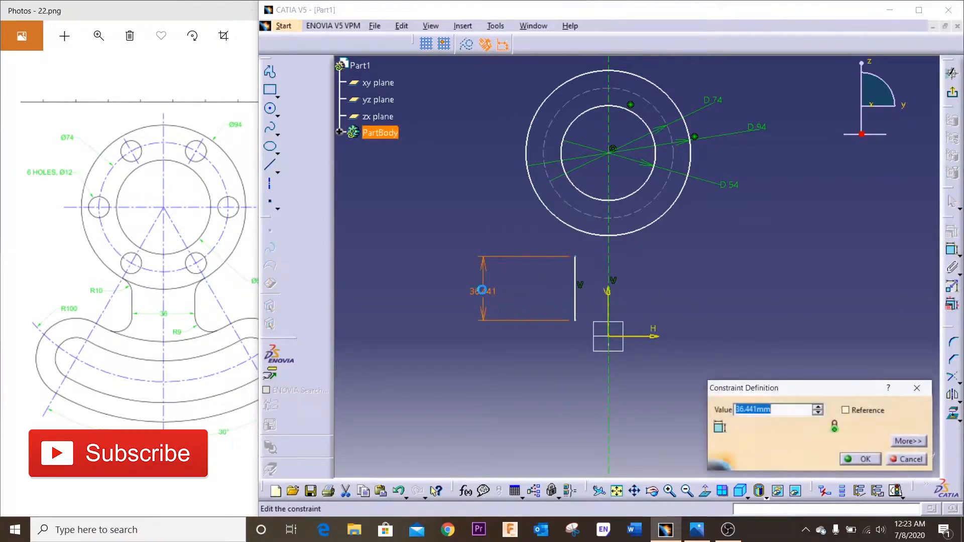
pyautogui.write('40')
pyautogui.press('Return')
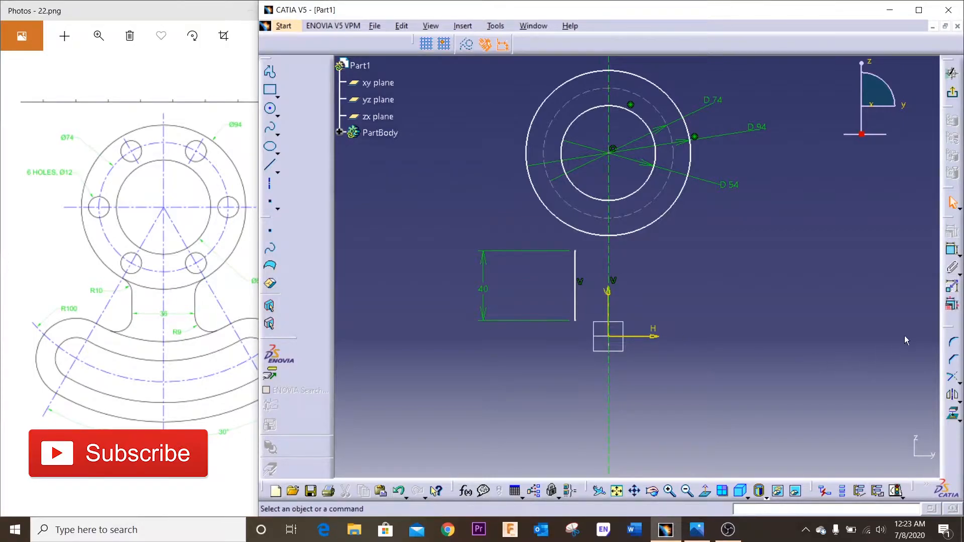
# Set the neck line's distance from the vertical centreline to 36/2 (18 mm) and reposition the line slightly below the flange
pyautogui.click(952, 249)
pyautogui.click(575, 279)
pyautogui.click(608, 304)
pyautogui.click(526, 363)
pyautogui.doubleClick(525, 357)
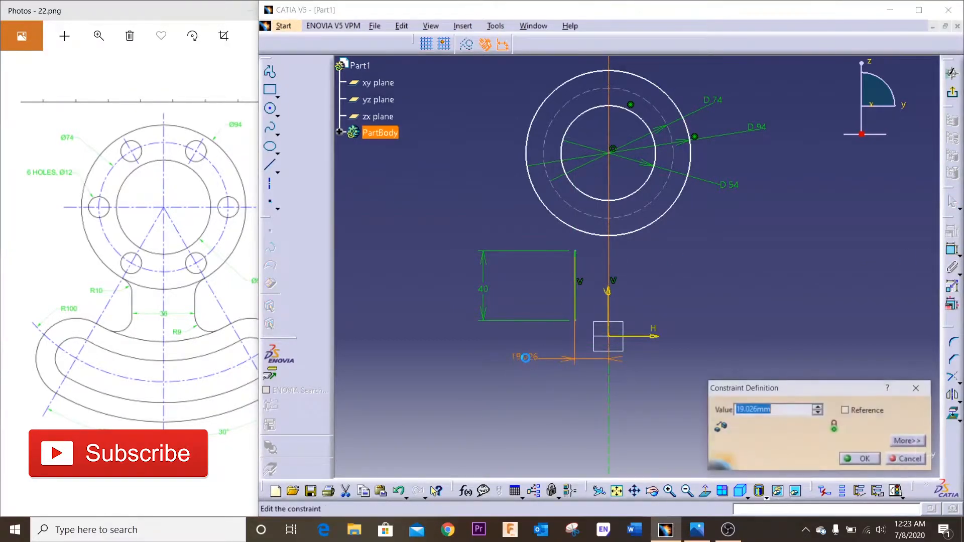
pyautogui.write('36/2')
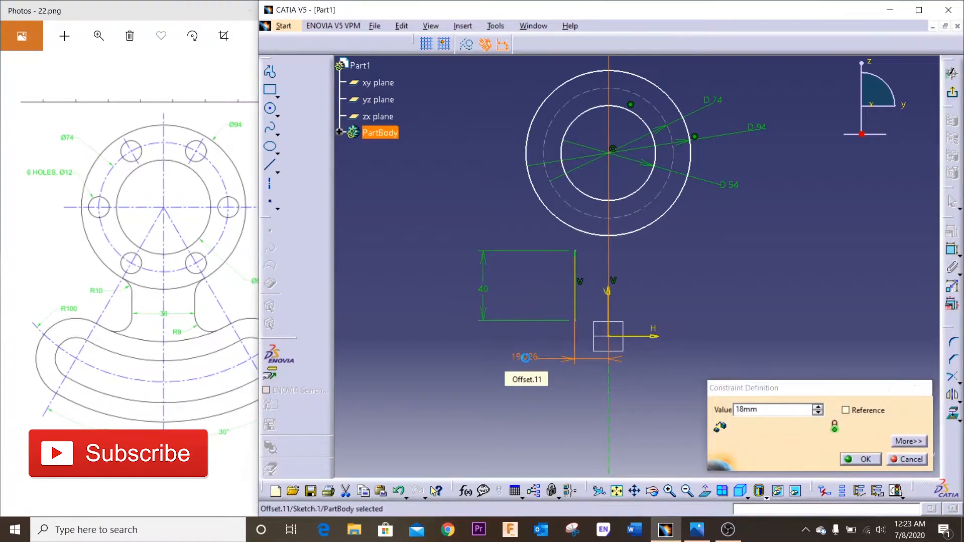
pyautogui.press('Return')
pyautogui.moveTo(576, 277); pyautogui.dragTo(551, 280)
pyautogui.click(745, 269)
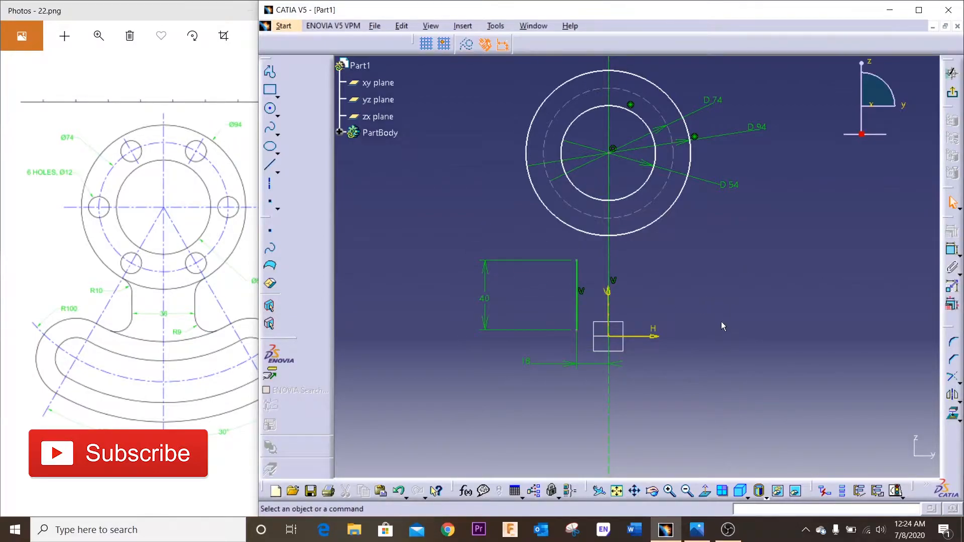
pyautogui.moveTo(576, 282); pyautogui.dragTo(576, 278)
pyautogui.click(716, 266)
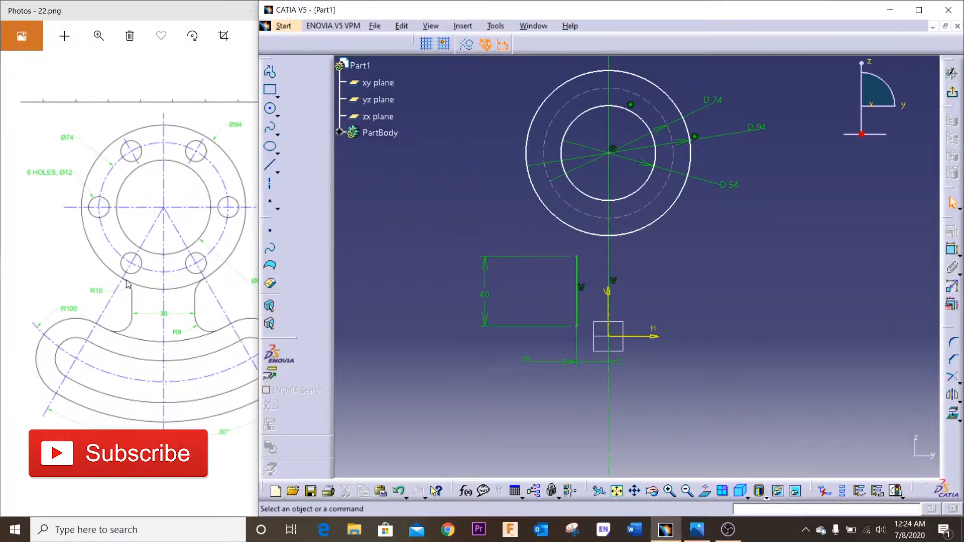
# Try a corner between the outer circle and the neck line, converting the line's length to a distance, and undo it
pyautogui.click(954, 344)
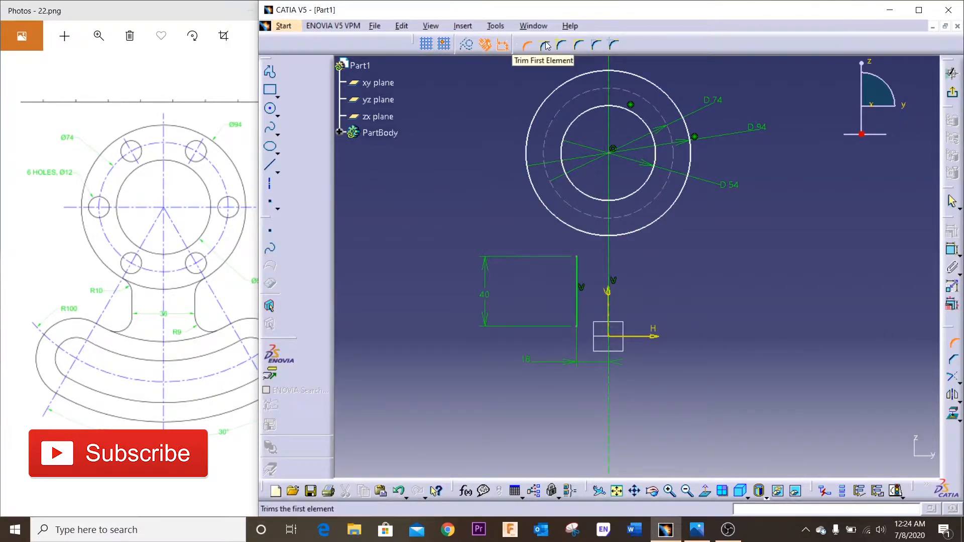
pyautogui.click(615, 46)
pyautogui.click(562, 222)
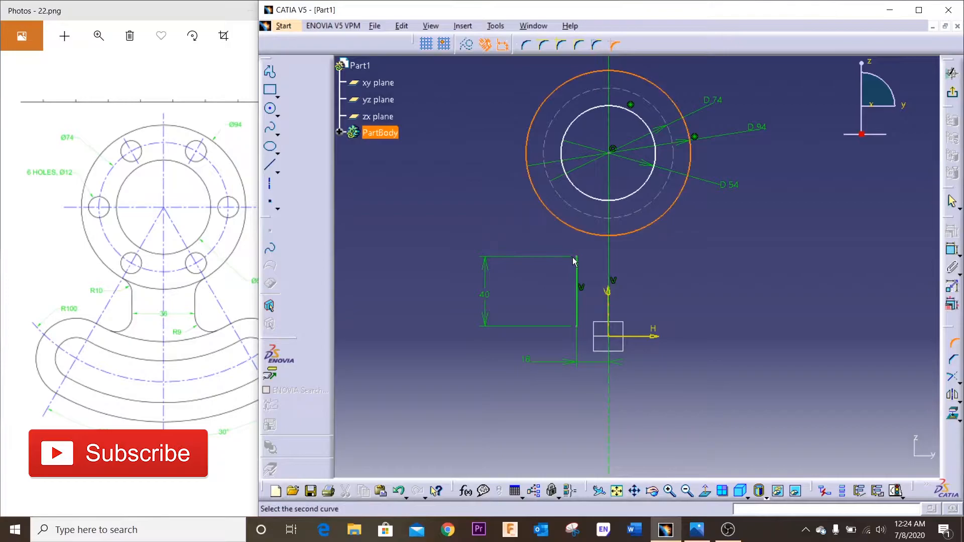
pyautogui.click(577, 262)
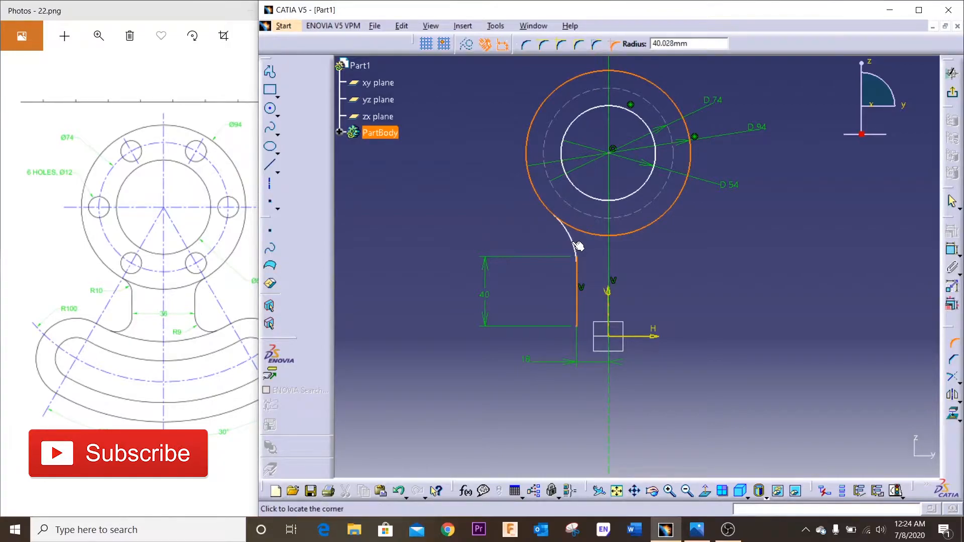
pyautogui.click(574, 241)
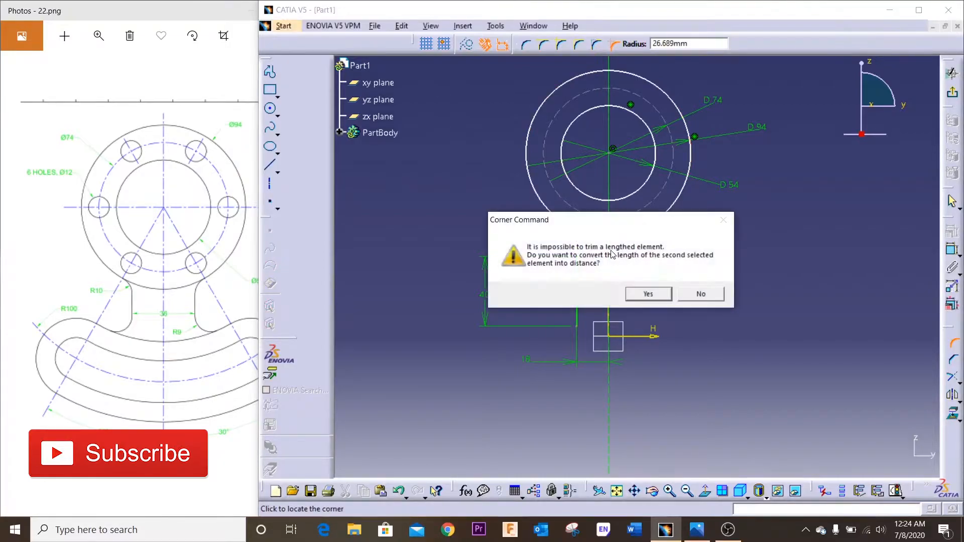
pyautogui.click(649, 296)
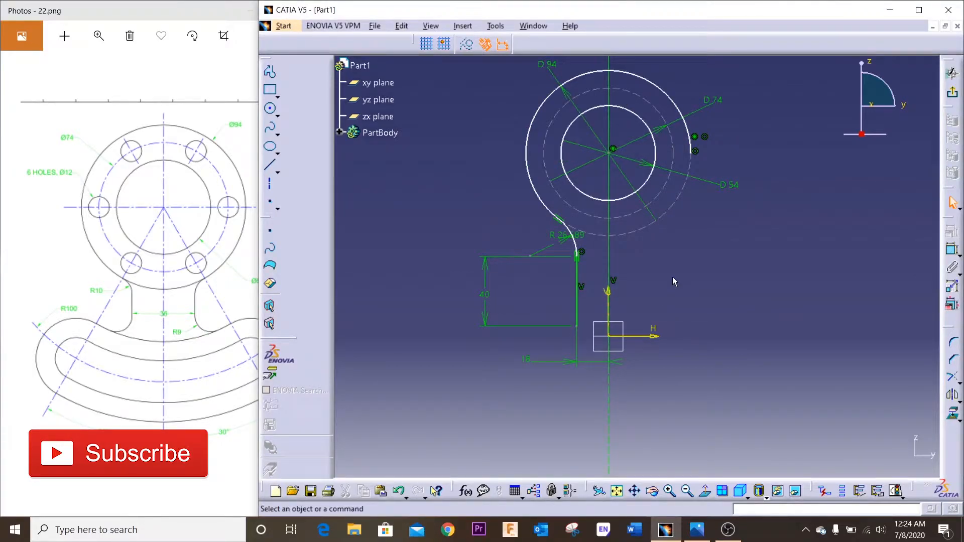
pyautogui.hotkey('ctrl', 'z')
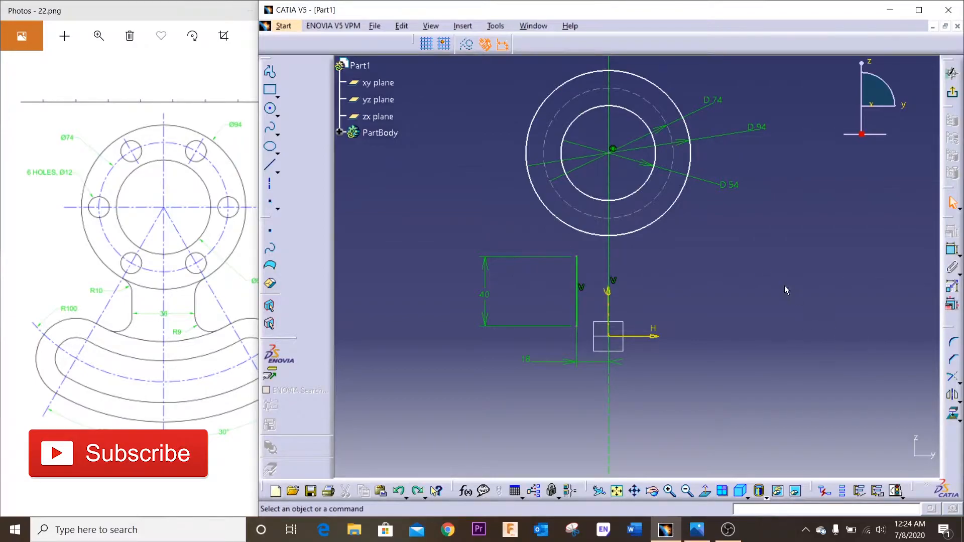
# Create a corner about 31 mm in radius between the 94 mm outer circle and the neck line without trimming either element
pyautogui.click(953, 343)
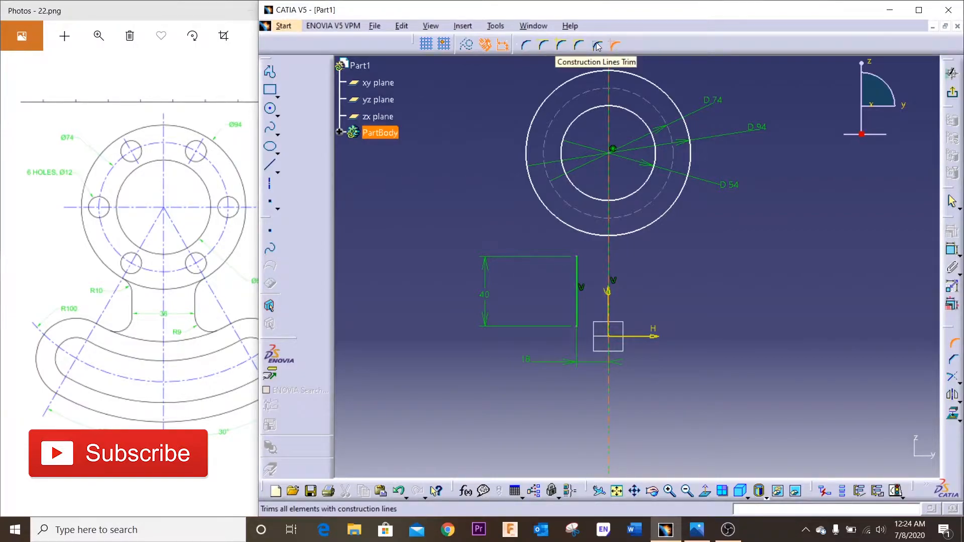
pyautogui.click(559, 45)
pyautogui.click(576, 229)
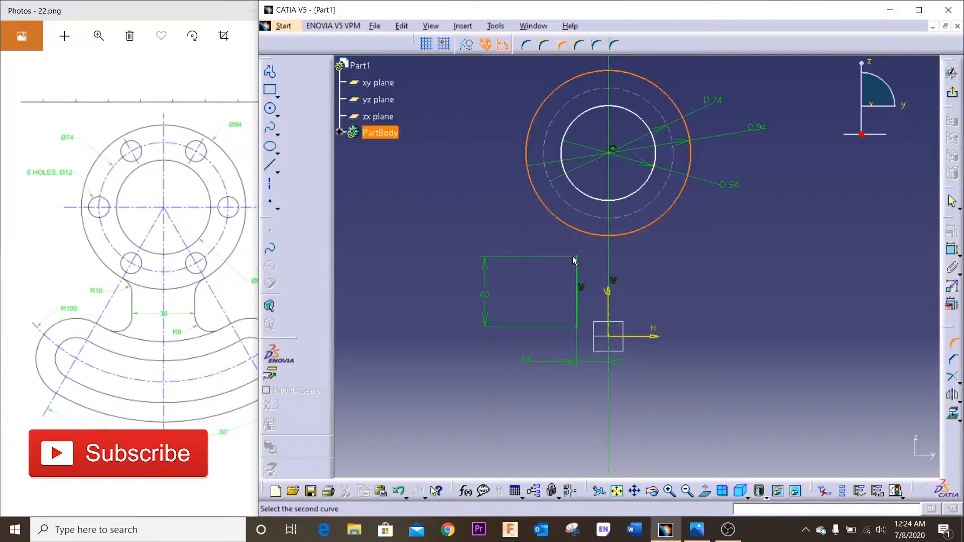
pyautogui.click(578, 265)
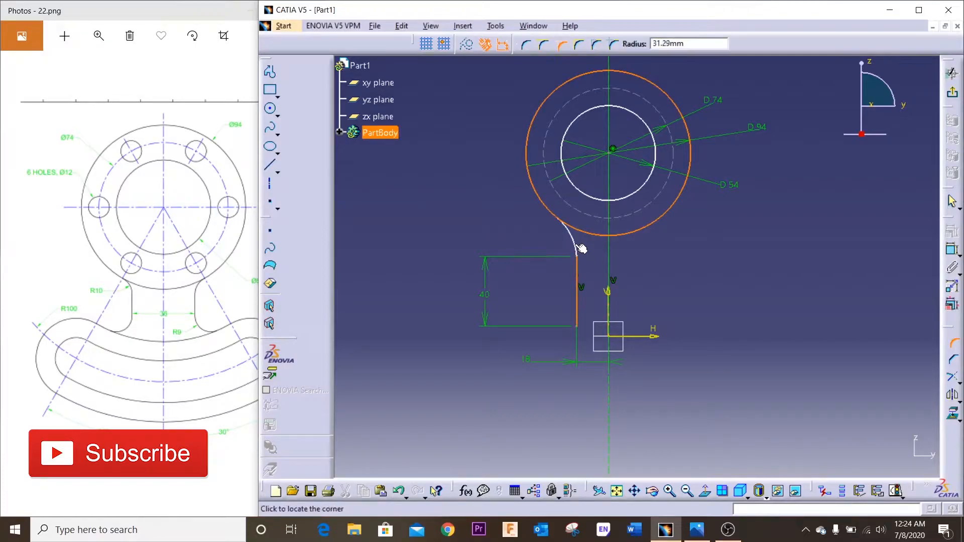
pyautogui.click(573, 243)
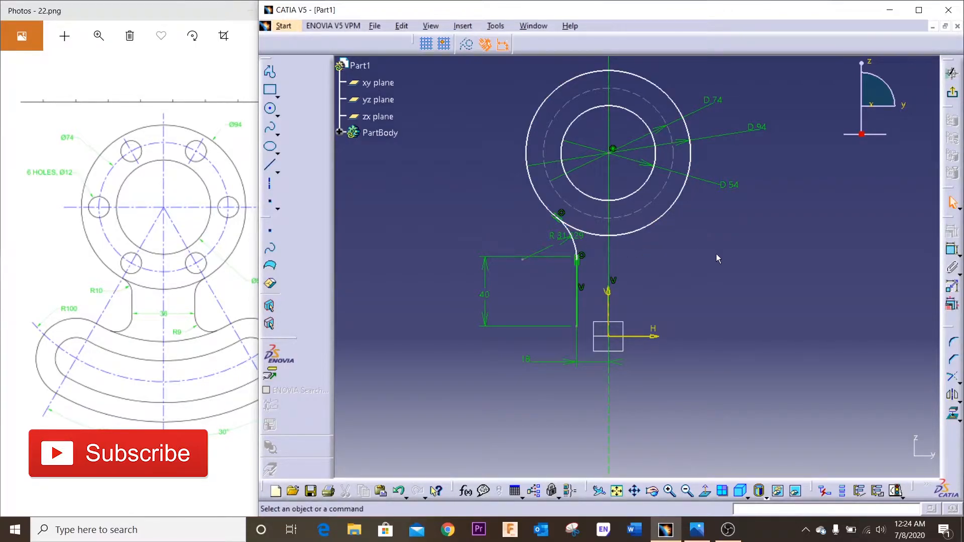
# Set the corner's radius to 10 mm and move the flange circles upward
pyautogui.moveTo(565, 237); pyautogui.dragTo(550, 242)
pyautogui.doubleClick(552, 242)
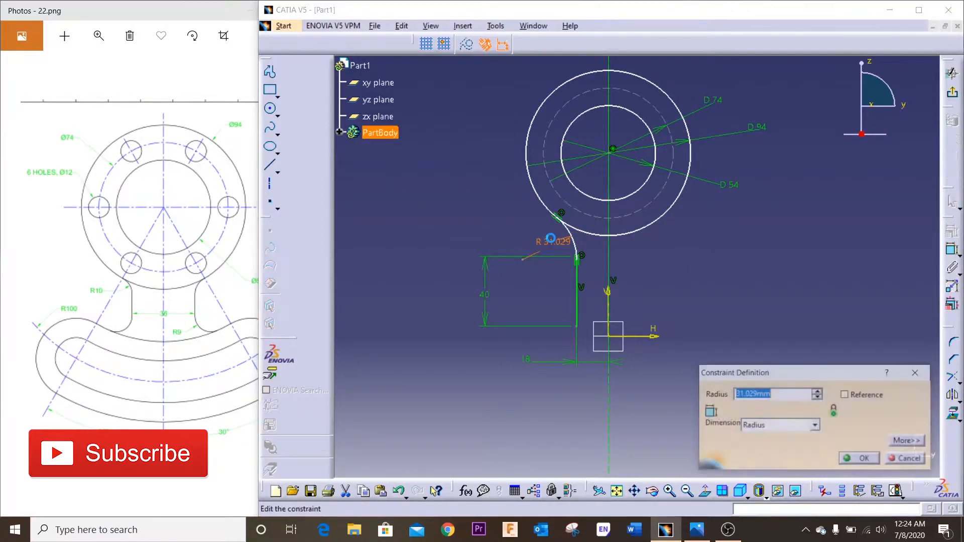
pyautogui.write('10')
pyautogui.press('Return')
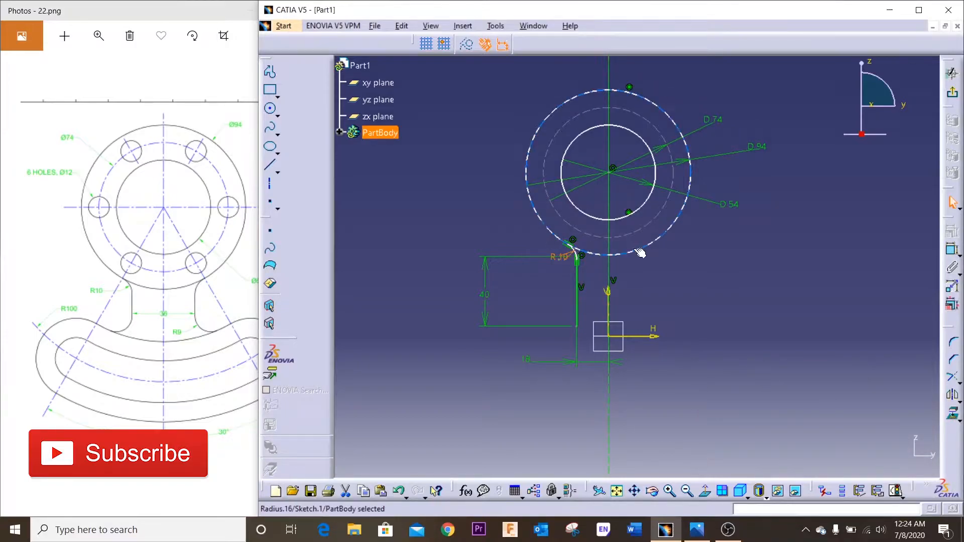
pyautogui.click(673, 262)
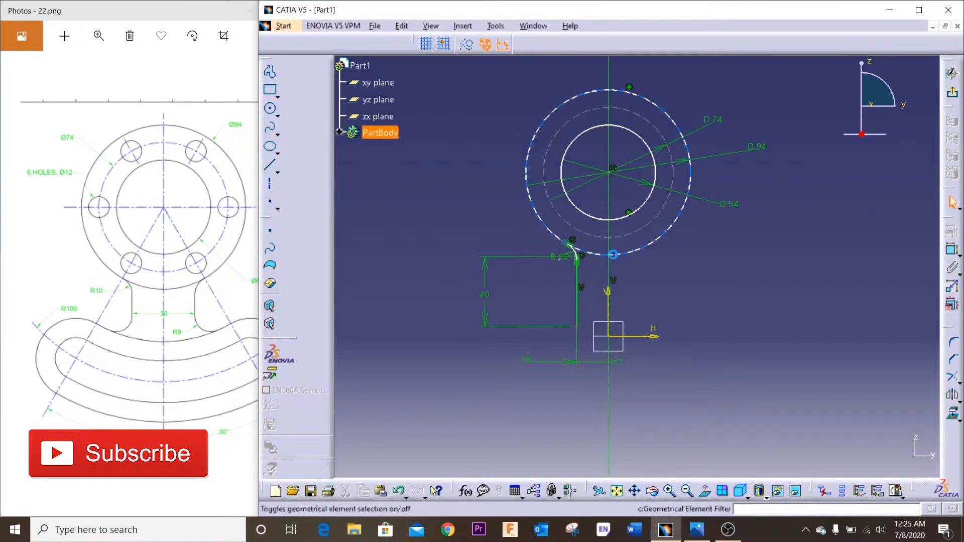
pyautogui.moveTo(620, 258); pyautogui.dragTo(617, 239)
pyautogui.click(577, 243)
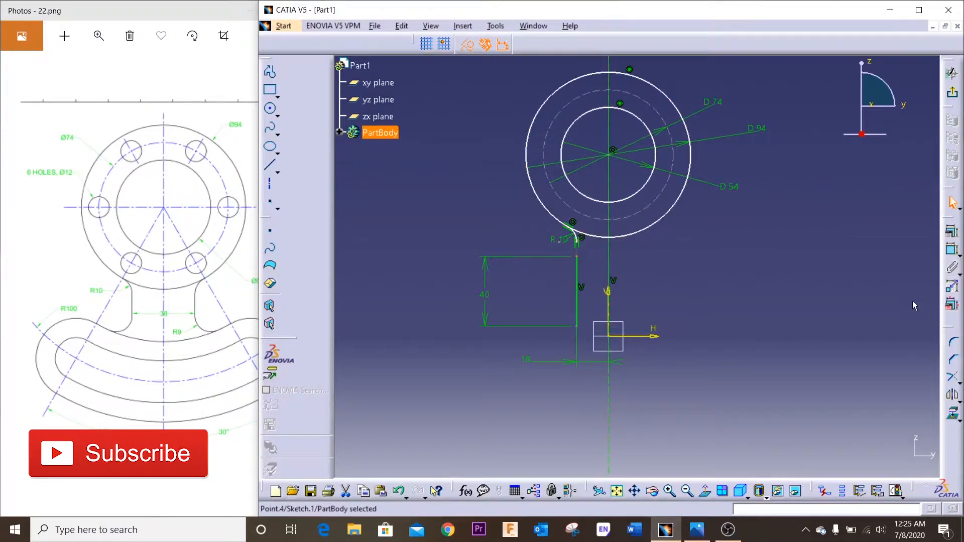
pyautogui.click(952, 249)
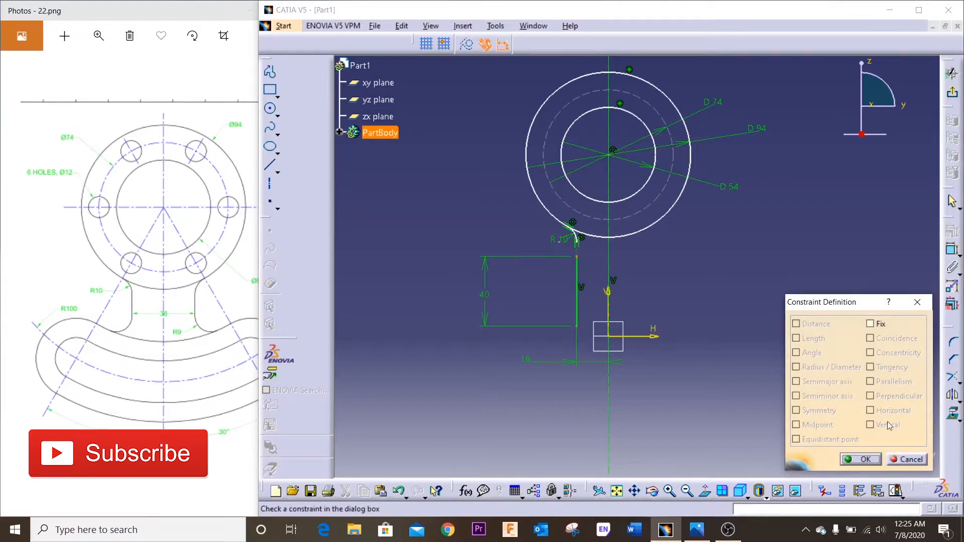
pyautogui.click(896, 458)
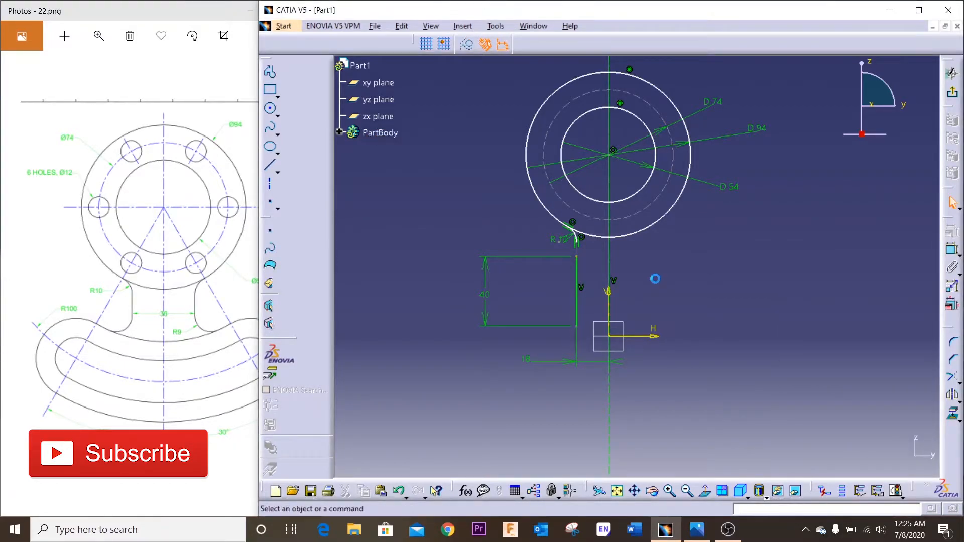
pyautogui.click(582, 237)
pyautogui.click(578, 258)
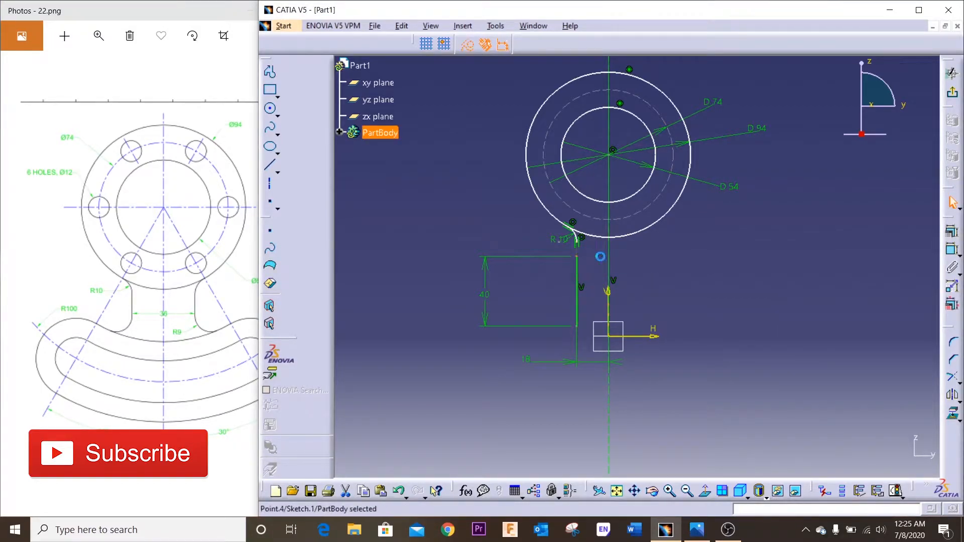
# Apply a coincidence constraint between the 10 mm corner's lower endpoint and the neck line's upper endpoint
pyautogui.click(580, 241)
pyautogui.keyDown('ctrl'); pyautogui.click(578, 258); pyautogui.keyUp('ctrl')
pyautogui.click(950, 231)
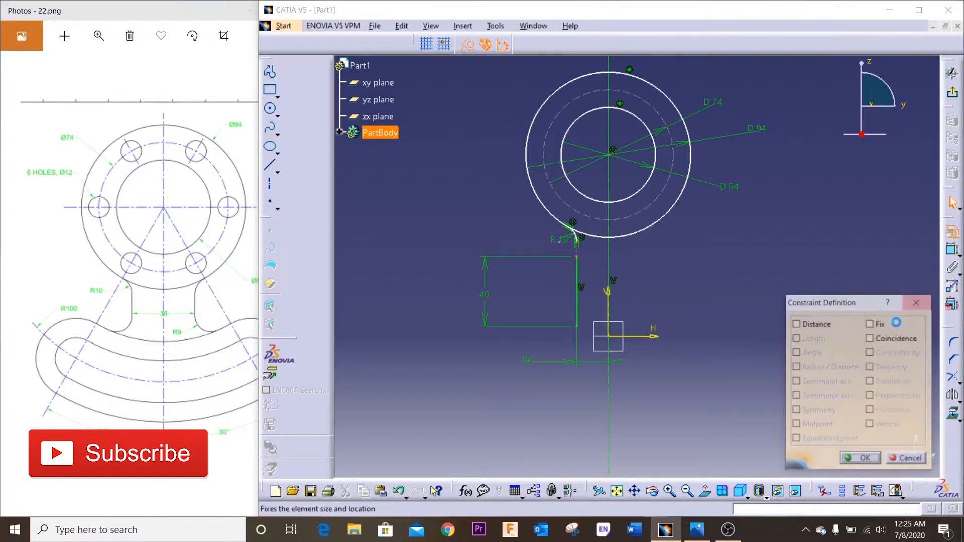
pyautogui.click(892, 340)
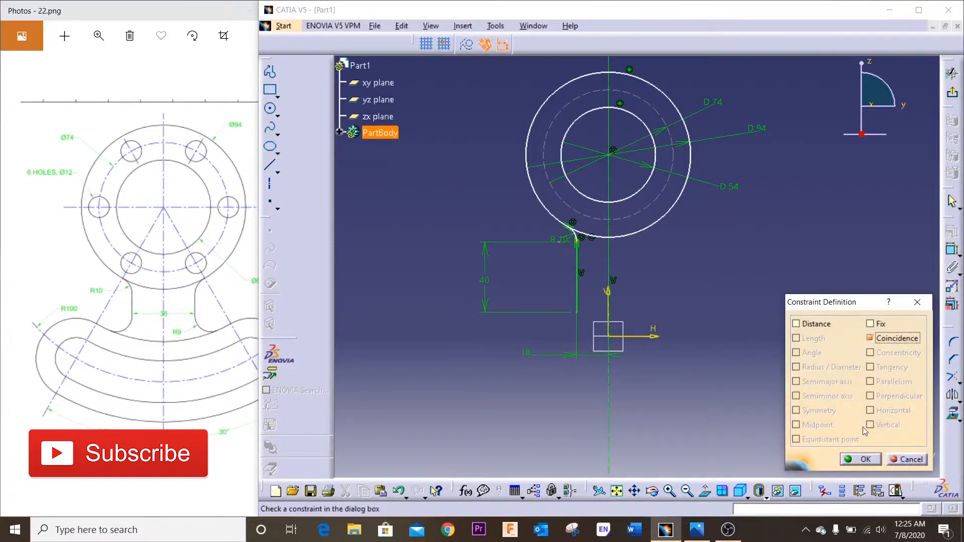
pyautogui.click(861, 459)
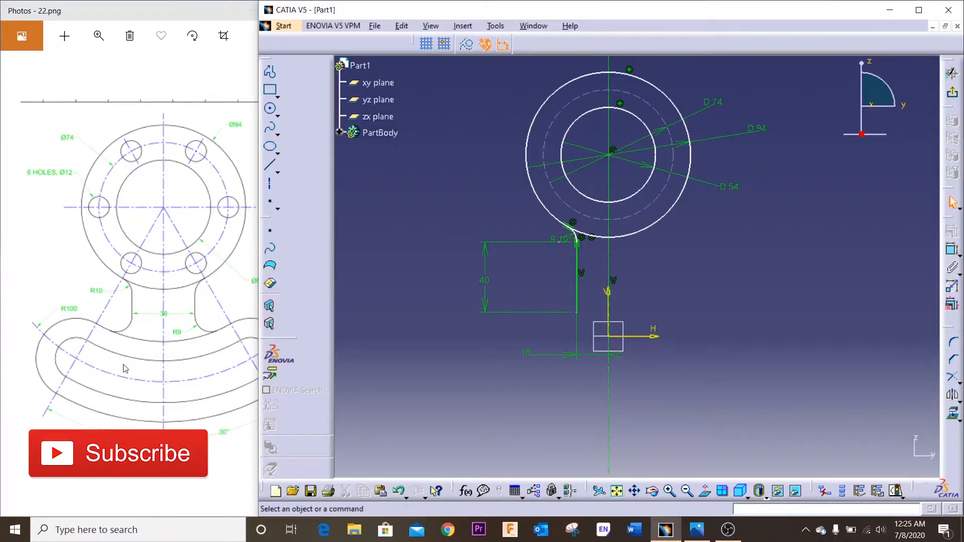
# Draw a construction line from the flange centre diagonally down past the neck on the neck line's side, as in the reference drawing
pyautogui.press('Escape')
pyautogui.click(157, 412)
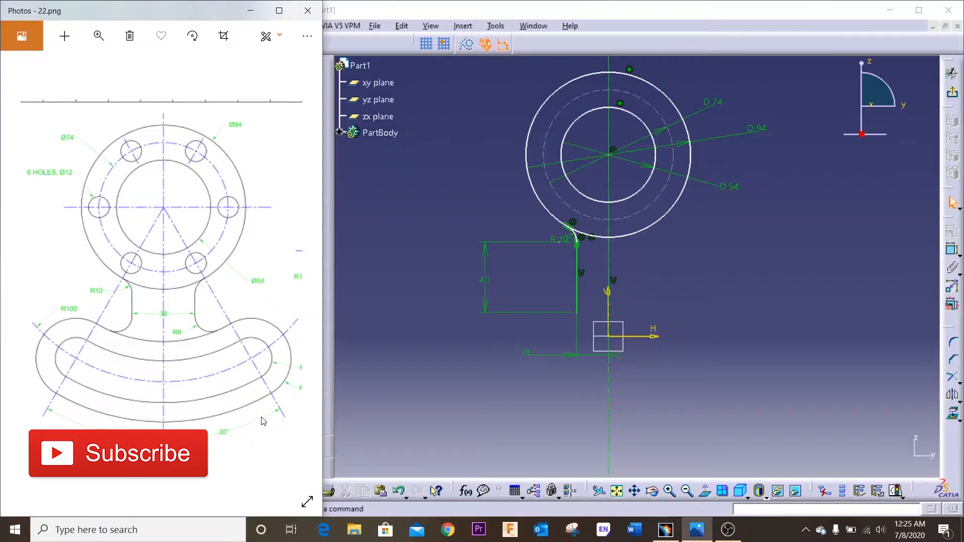
pyautogui.moveTo(233, 390)
pyautogui.mouseDown()
pyautogui.moveTo(207, 394)
pyautogui.moveTo(240, 397)
pyautogui.moveTo(231, 393)
pyautogui.mouseUp()
pyautogui.click(352, 297)
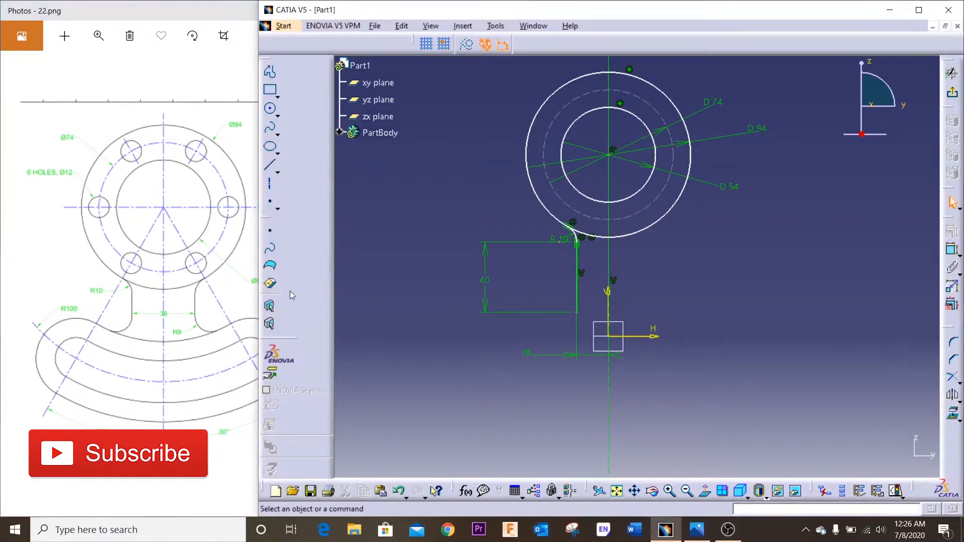
pyautogui.click(274, 163)
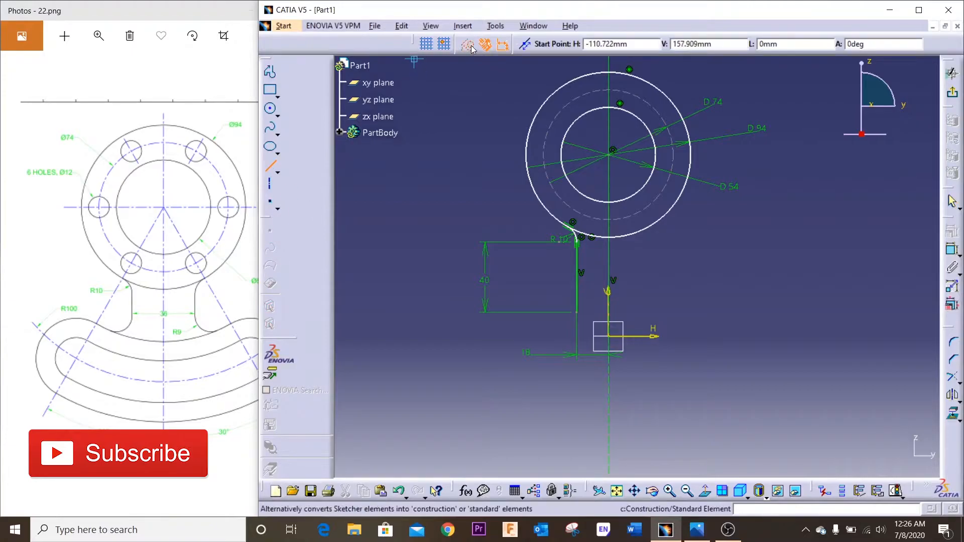
pyautogui.click(610, 154)
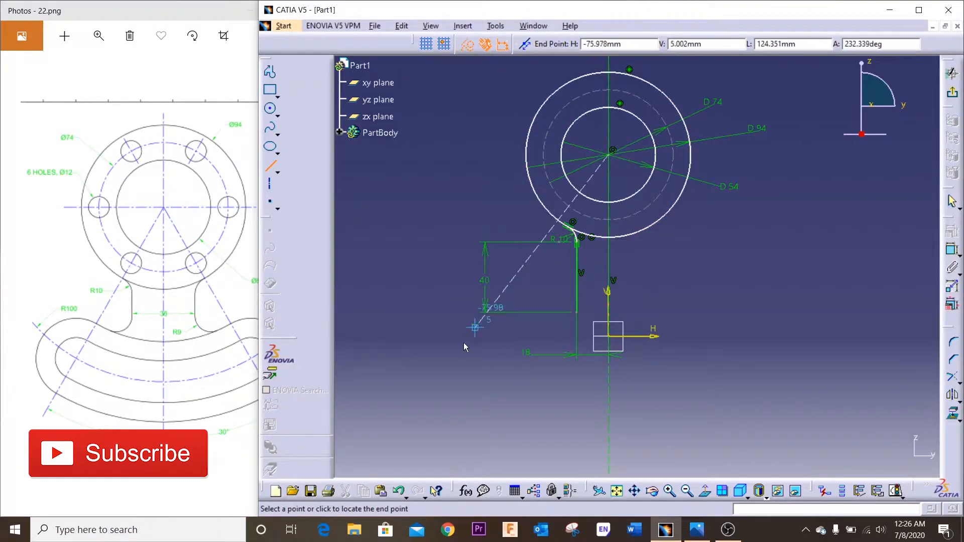
pyautogui.click(423, 429)
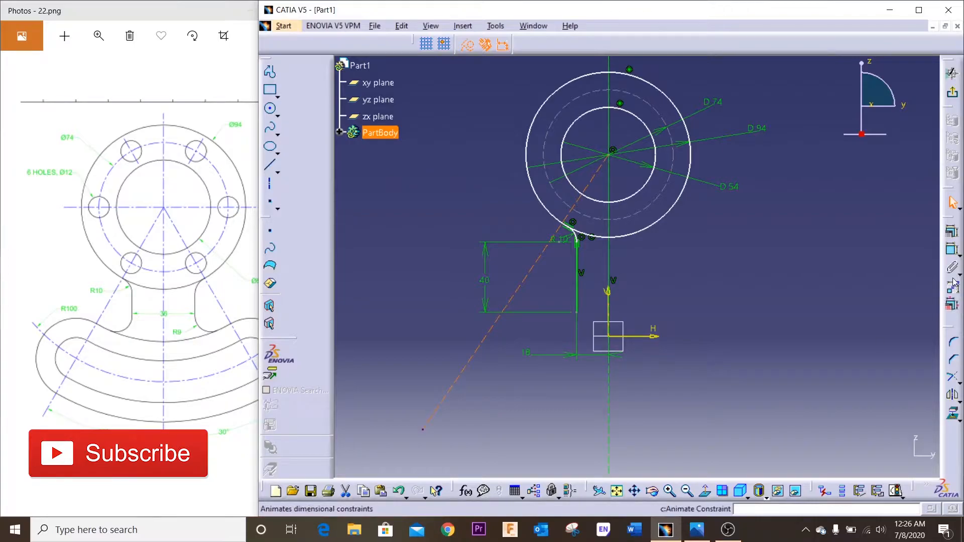
# Constrain the angle between the diagonal construction line and the vertical centre line to 30°
pyautogui.click(952, 250)
pyautogui.click(609, 373)
pyautogui.click(530, 409)
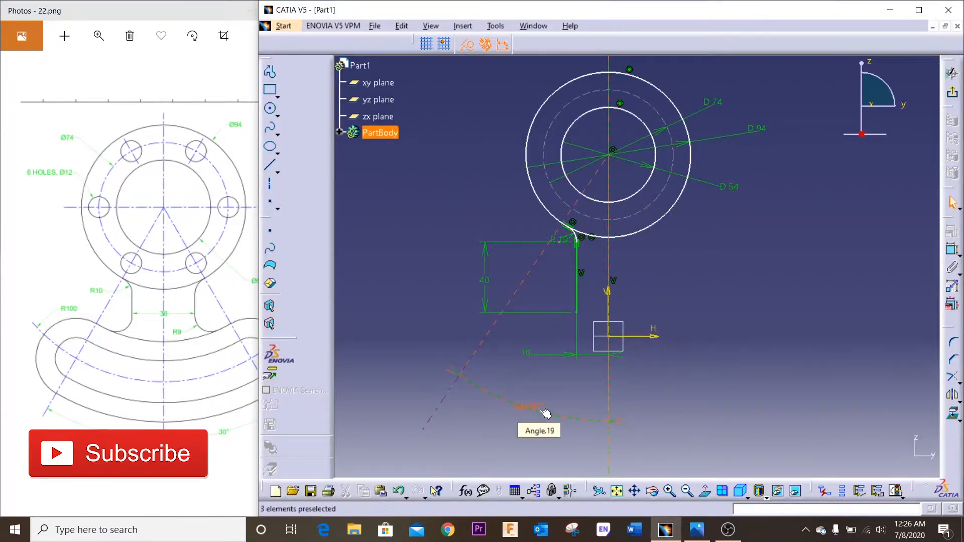
pyautogui.doubleClick(544, 413)
pyautogui.write('30')
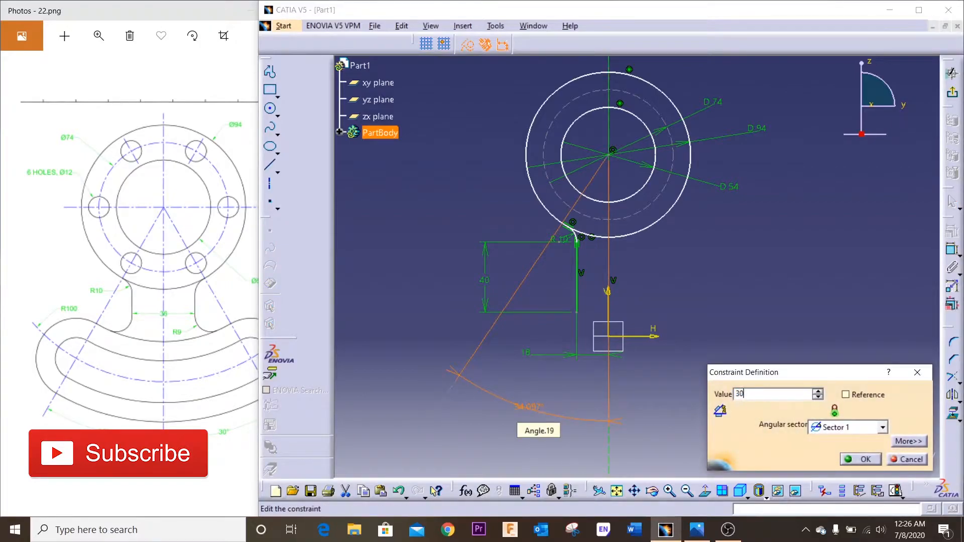
pyautogui.press('Return')
pyautogui.click(762, 351)
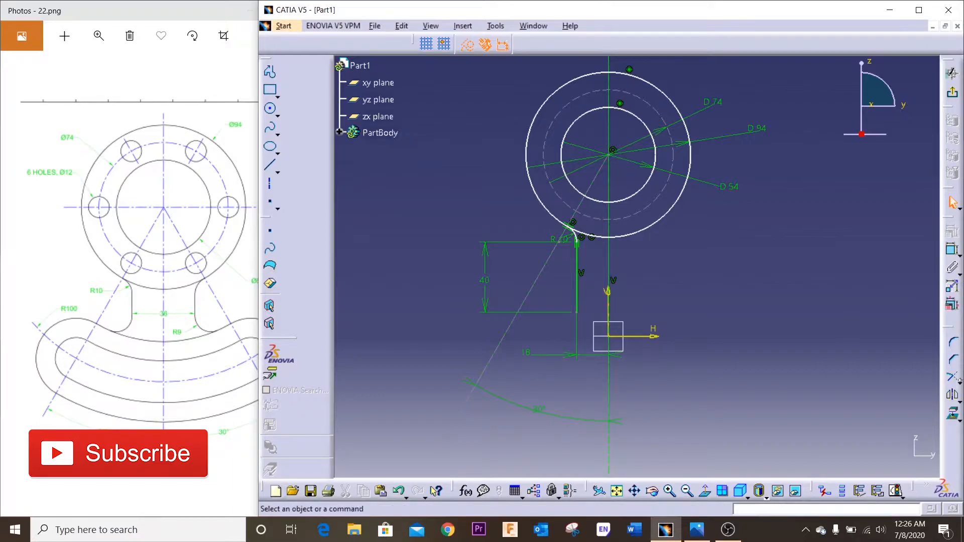
# Draw a construction arc centred on the flange centre below the neck and enlarge it to about 140 mm in radius
pyautogui.click(274, 111)
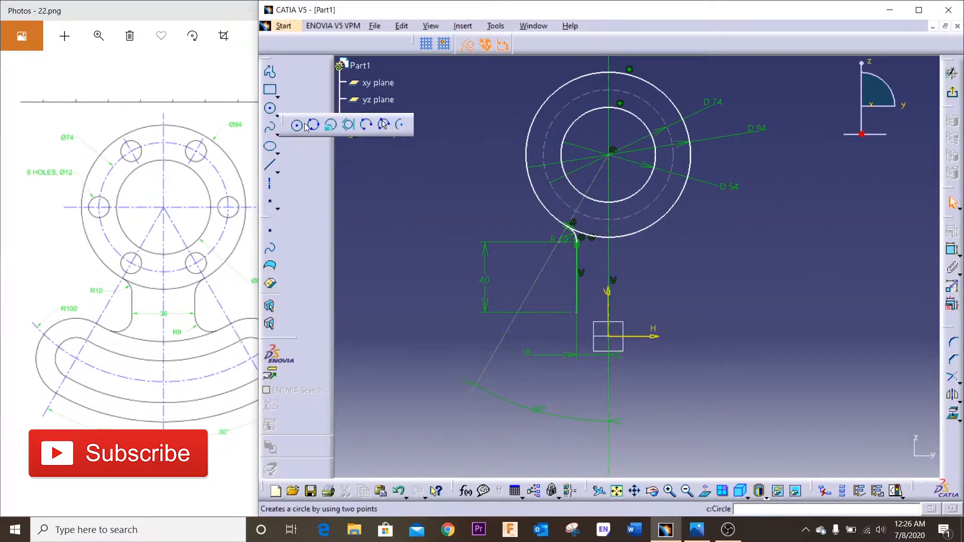
pyautogui.click(400, 124)
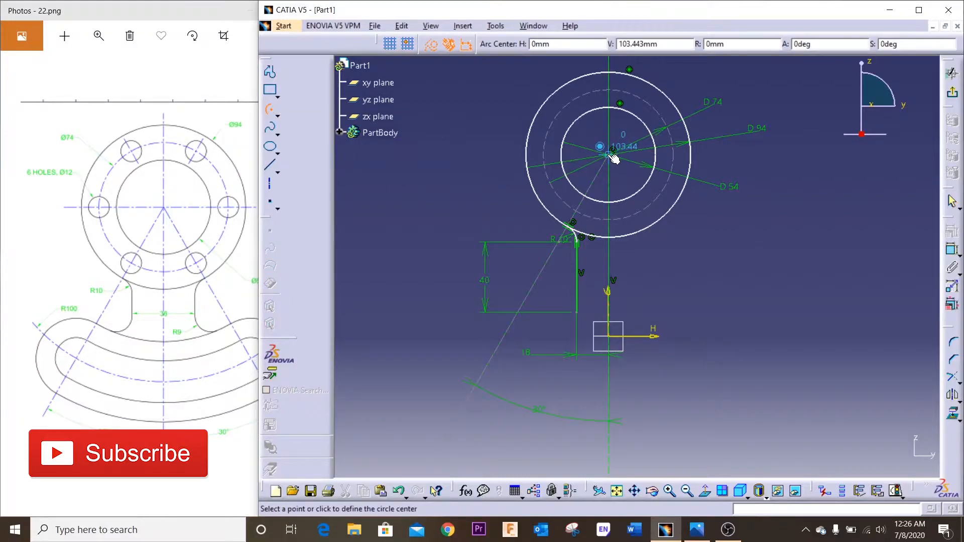
pyautogui.click(162, 346)
pyautogui.moveTo(153, 382)
pyautogui.mouseDown()
pyautogui.moveTo(146, 338)
pyautogui.moveTo(117, 338)
pyautogui.moveTo(173, 349)
pyautogui.moveTo(136, 357)
pyautogui.moveTo(135, 384)
pyautogui.mouseUp()
pyautogui.click(614, 157)
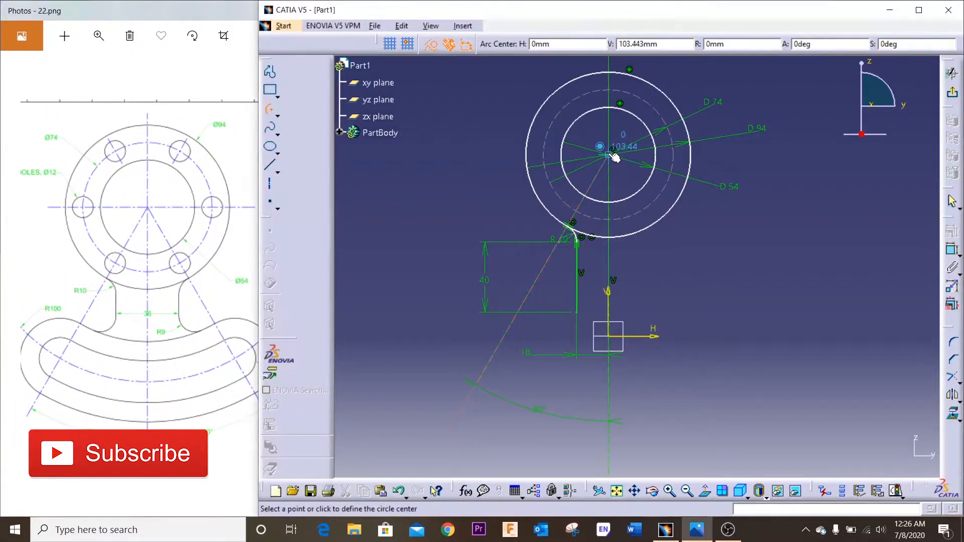
pyautogui.click(613, 157)
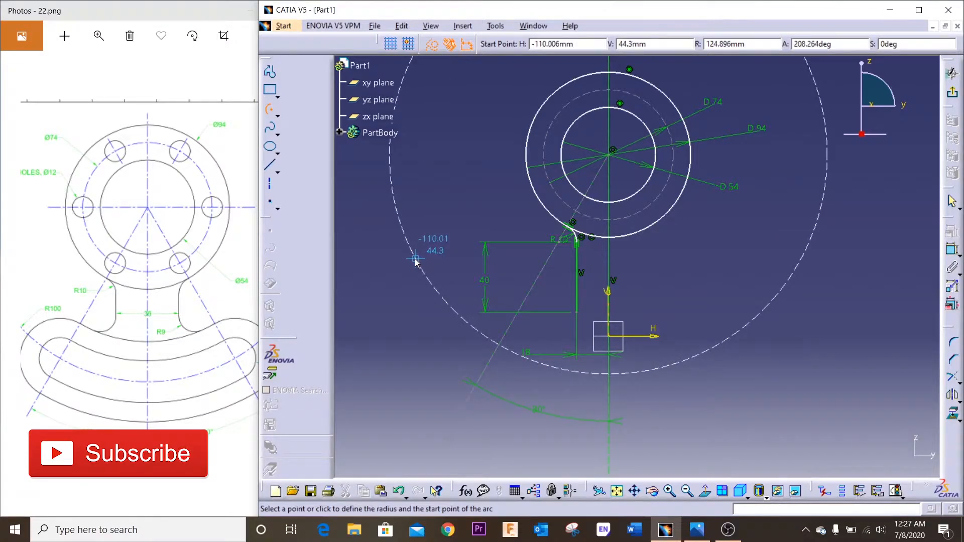
pyautogui.click(454, 317)
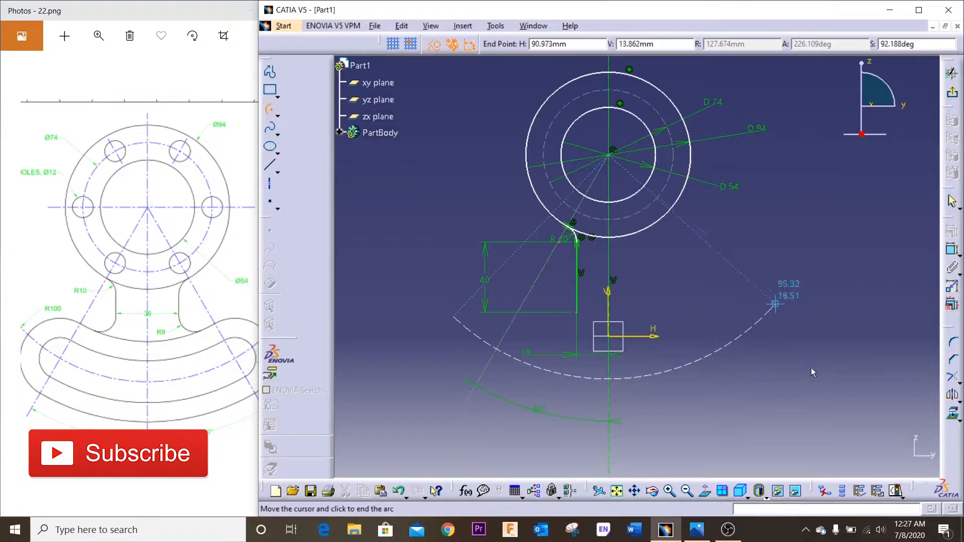
pyautogui.click(828, 305)
pyautogui.click(803, 287)
pyautogui.moveTo(793, 282); pyautogui.dragTo(787, 304)
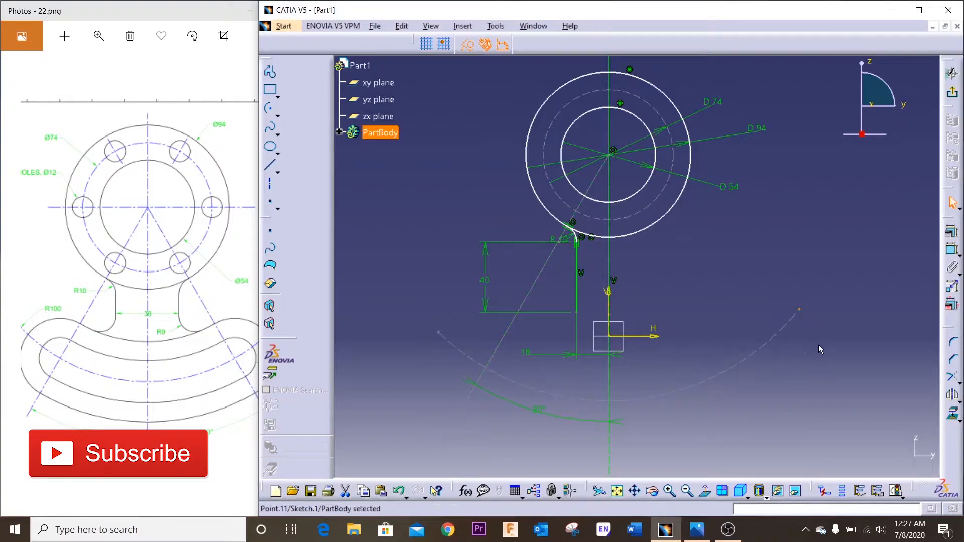
# Try a symmetry constraint between the construction arc's endpoints about the vertical centre line and delete it
pyautogui.press('Delete')
pyautogui.click(437, 332)
pyautogui.keyDown('ctrl'); pyautogui.click(803, 311); pyautogui.keyUp('ctrl')
pyautogui.keyDown('ctrl'); pyautogui.click(610, 270); pyautogui.keyUp('ctrl')
pyautogui.click(952, 232)
pyautogui.click(819, 410)
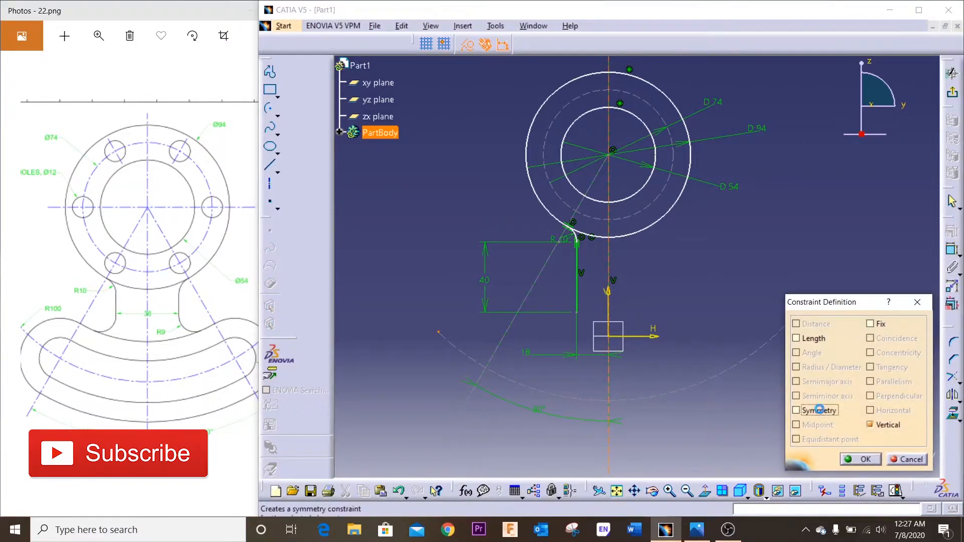
pyautogui.click(857, 459)
pyautogui.click(785, 329)
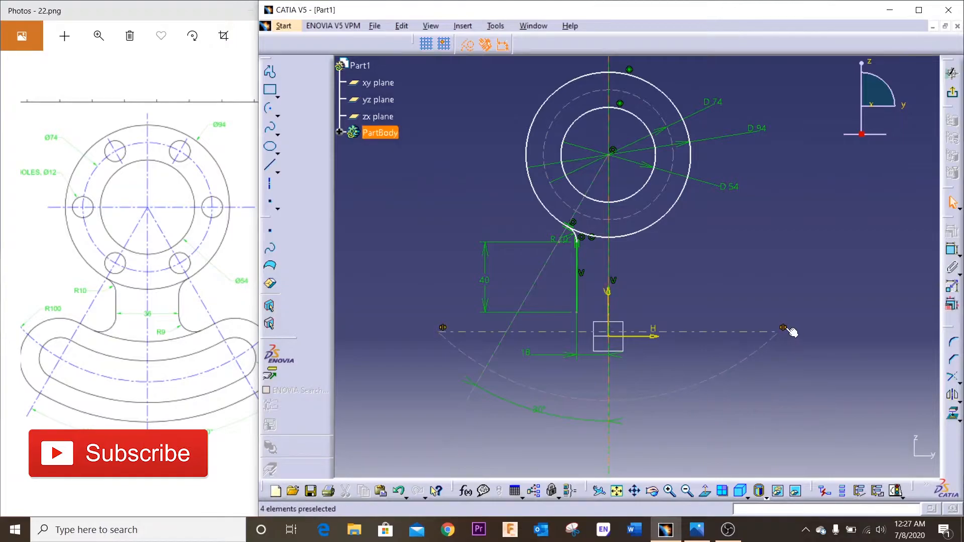
pyautogui.press('Delete')
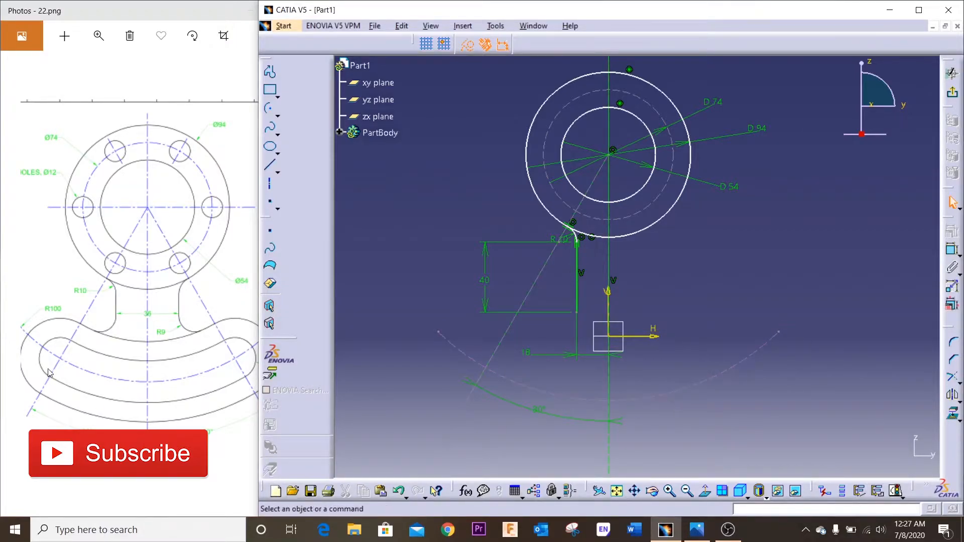
# Check the arm radii in the reference drawing and constrain the construction arc's radius to 100 mm
pyautogui.click(77, 388)
pyautogui.moveTo(80, 384); pyautogui.dragTo(60, 382)
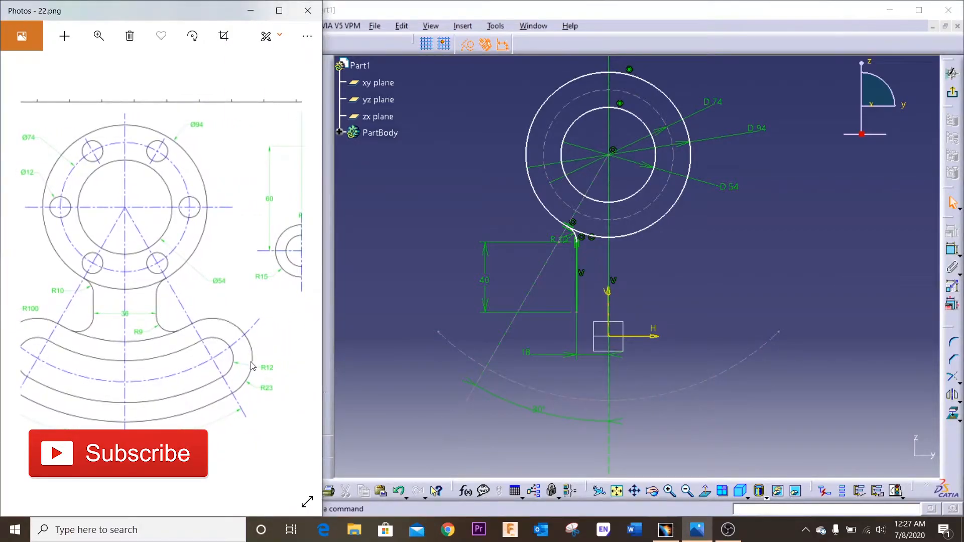
pyautogui.moveTo(136, 358)
pyautogui.mouseDown()
pyautogui.moveTo(185, 359)
pyautogui.moveTo(156, 359)
pyautogui.mouseUp()
pyautogui.moveTo(64, 374); pyautogui.dragTo(74, 316)
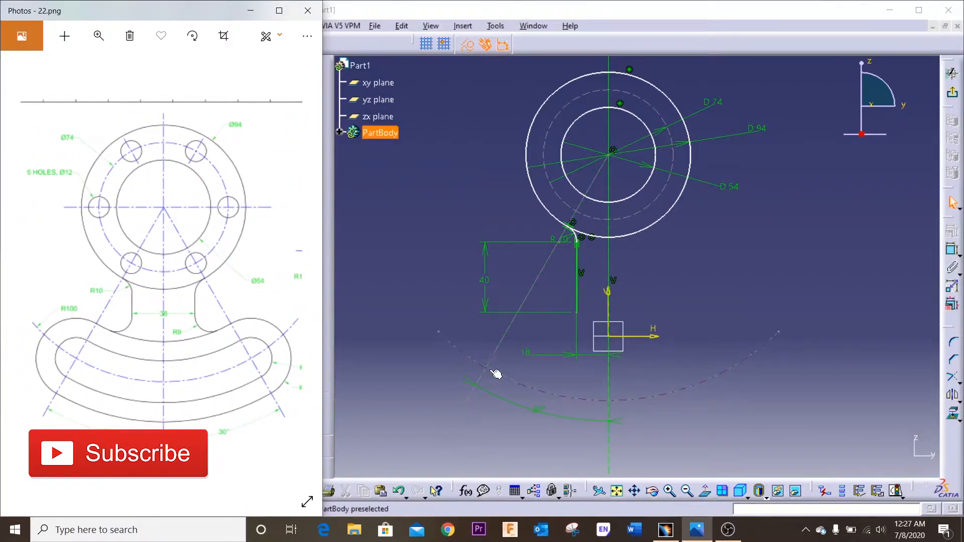
pyautogui.click(937, 284)
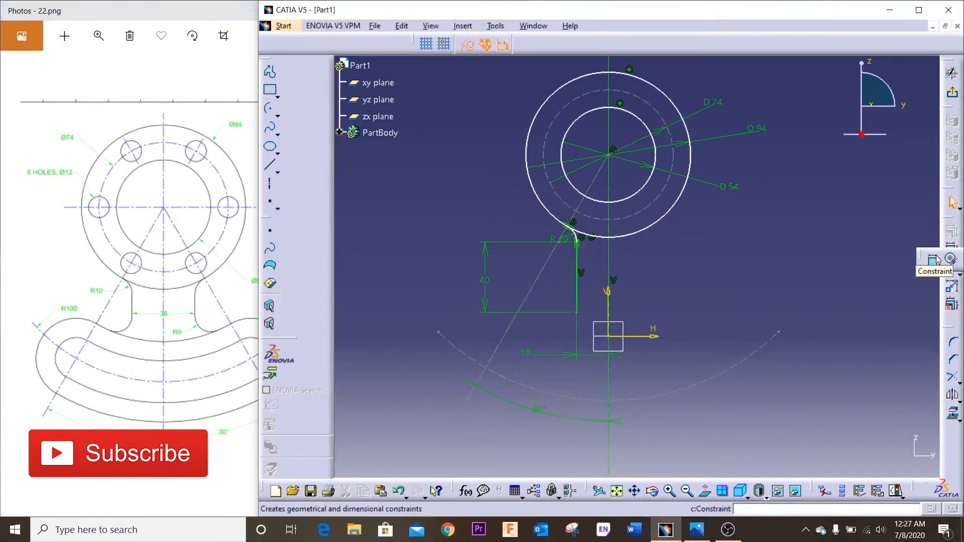
pyautogui.click(952, 250)
pyautogui.click(528, 383)
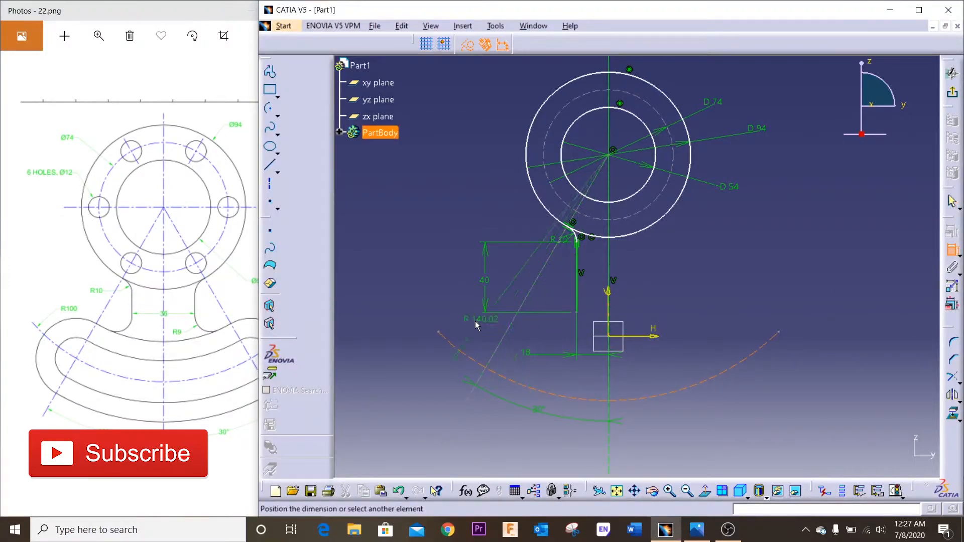
pyautogui.doubleClick(464, 327)
pyautogui.write('100')
pyautogui.press('Return')
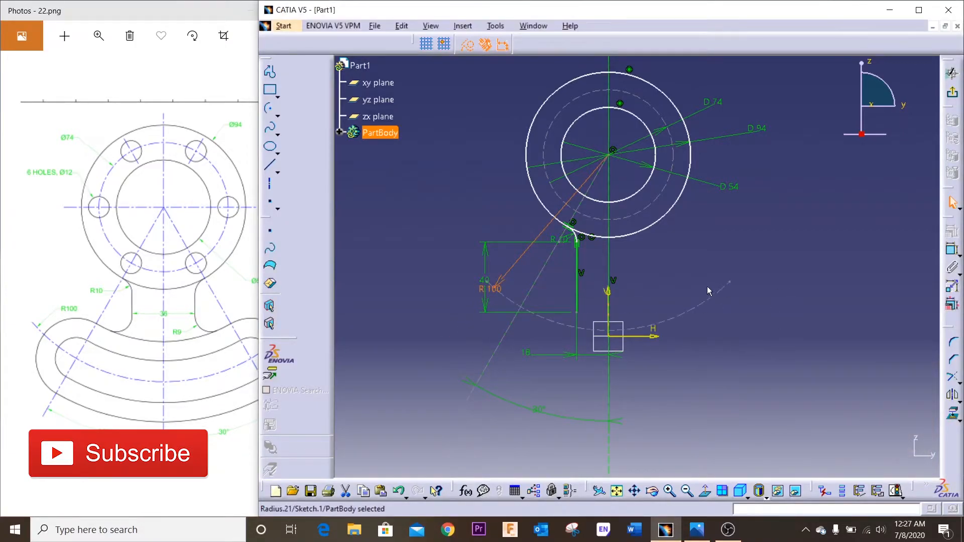
# Shift the construction arc slightly and move the neck line's 40 mm dimension farther away from the geometry
pyautogui.click(701, 244)
pyautogui.moveTo(693, 314); pyautogui.dragTo(694, 321)
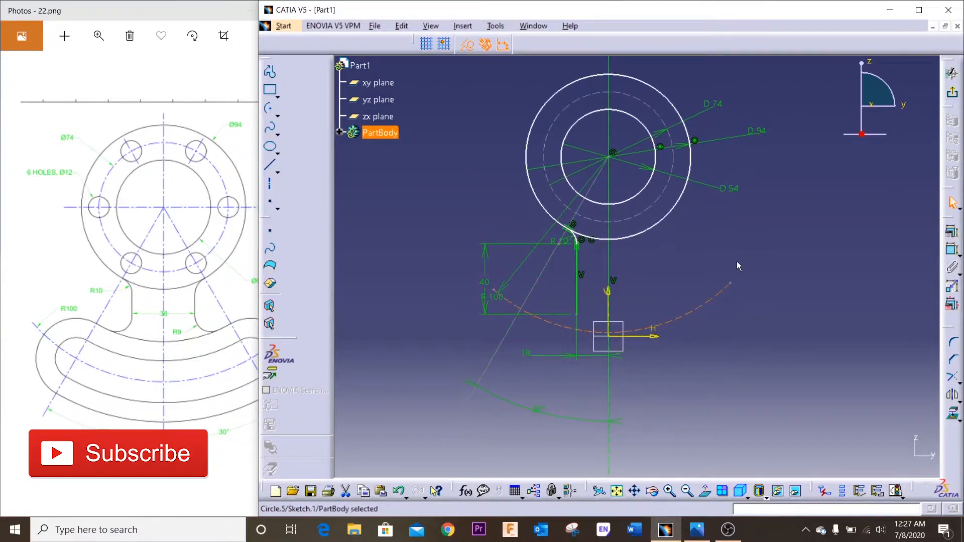
pyautogui.click(705, 257)
pyautogui.moveTo(488, 269); pyautogui.dragTo(427, 268)
pyautogui.click(799, 242)
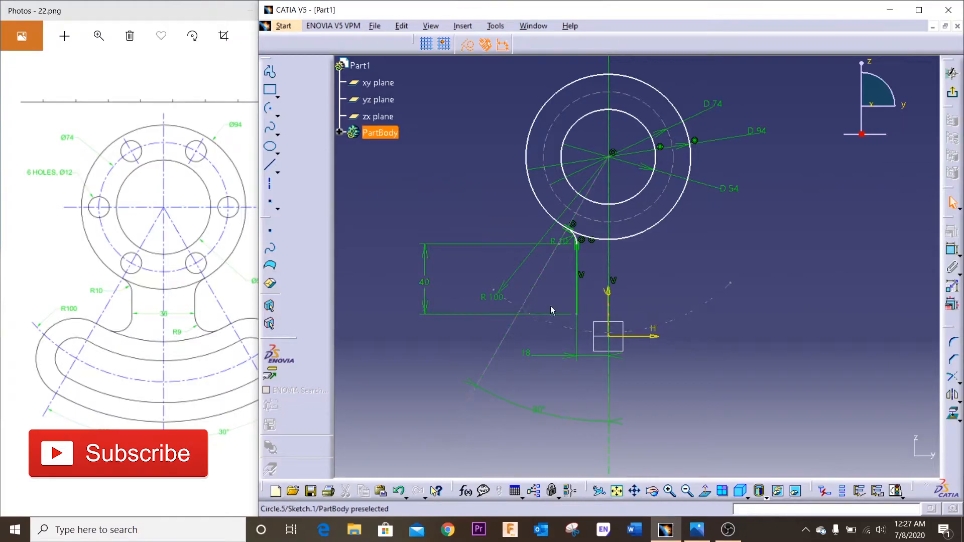
# Draw a standard circle about 49 mm in diameter centred where the 100 mm arc crosses the 30° line
pyautogui.click(164, 395)
pyautogui.moveTo(247, 356); pyautogui.dragTo(199, 355)
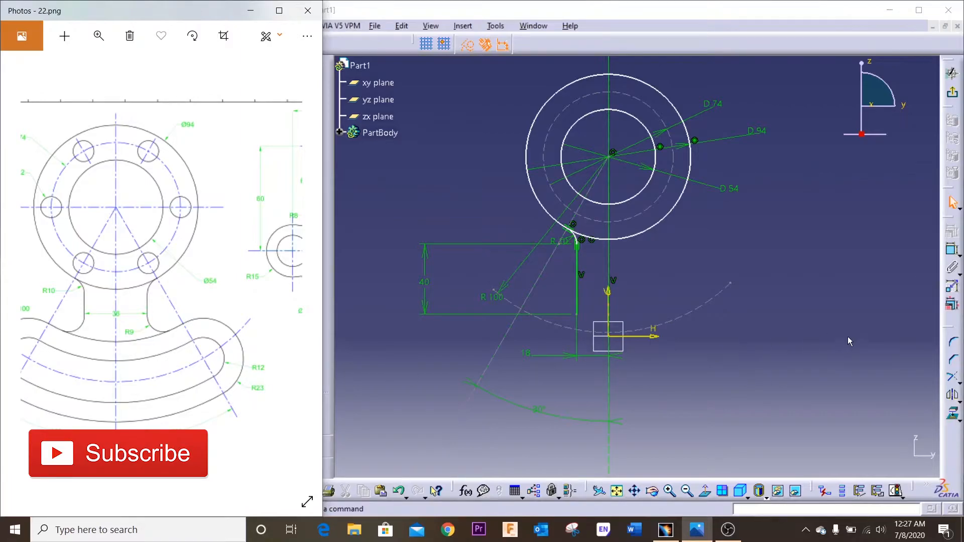
pyautogui.click(374, 134)
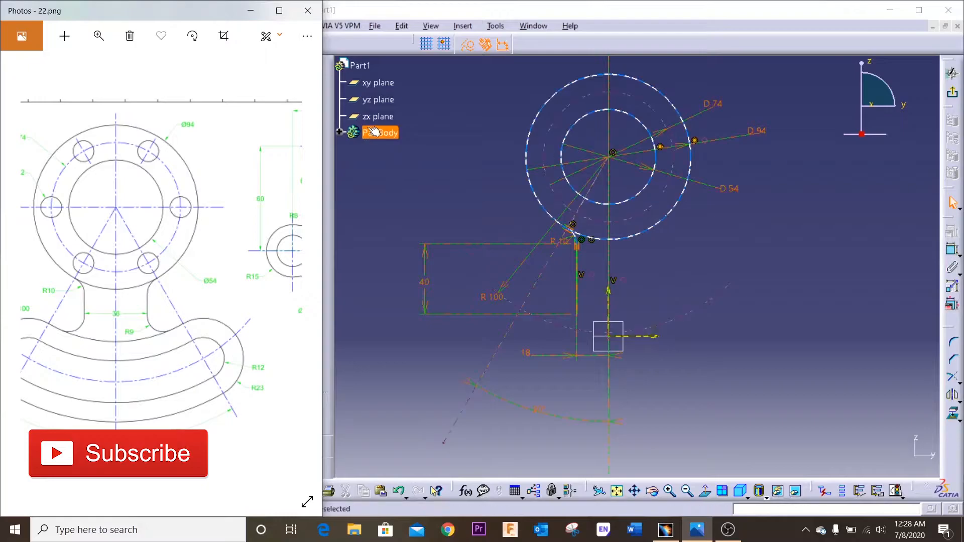
pyautogui.click(445, 130)
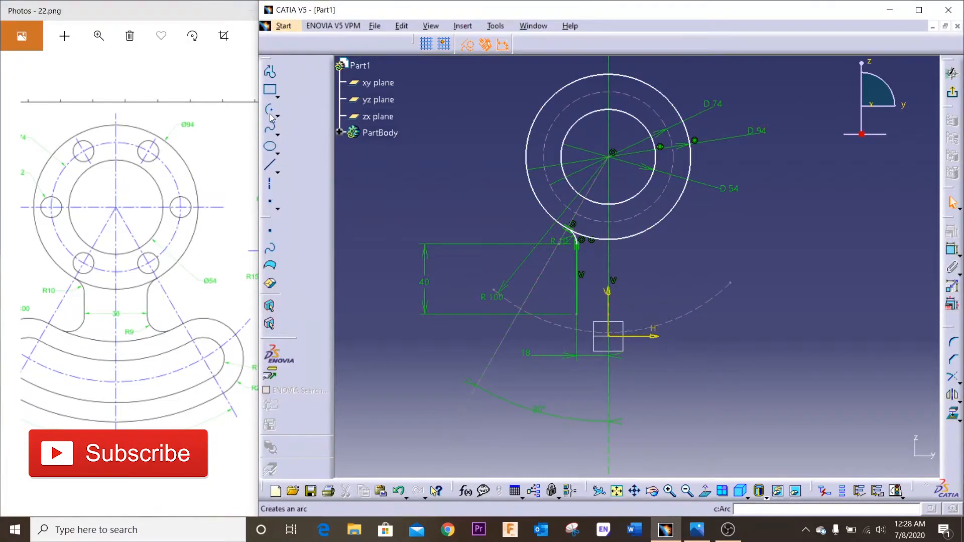
pyautogui.click(277, 134)
pyautogui.click(295, 125)
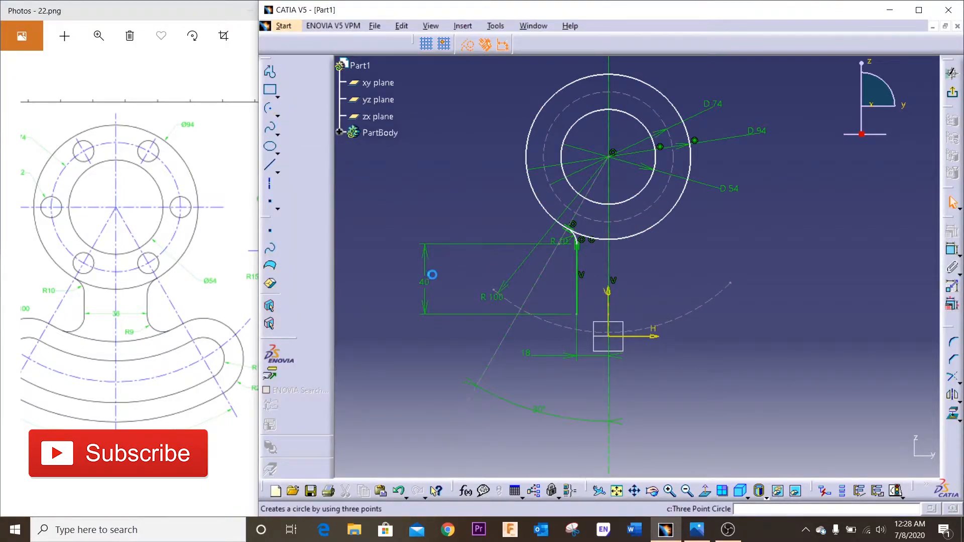
pyautogui.click(494, 290)
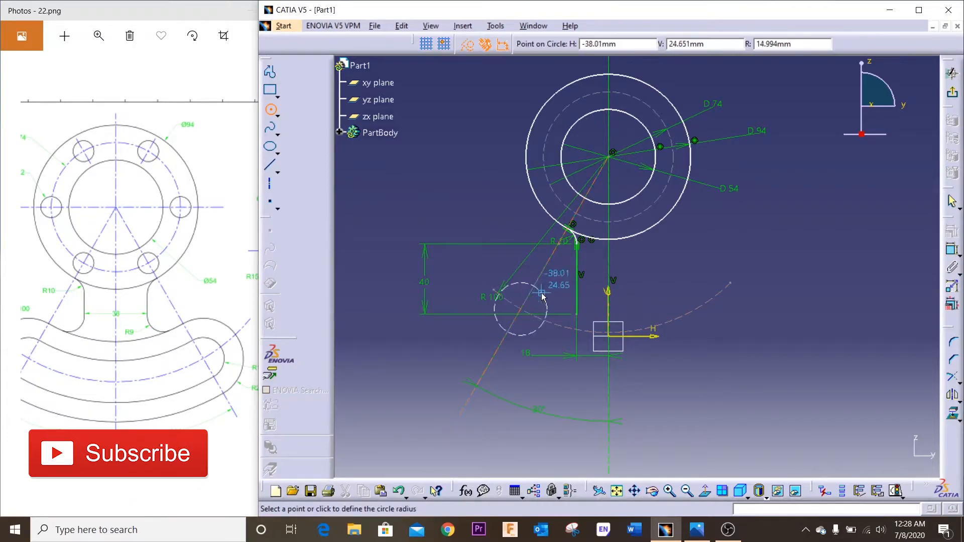
pyautogui.click(560, 293)
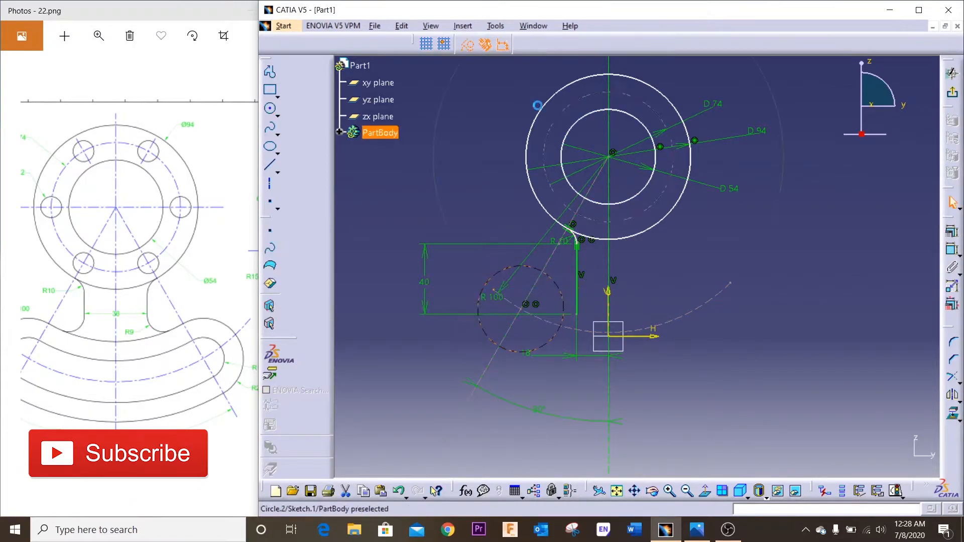
# Dimension the arm's end circle as a radius and set it to 23 mm
pyautogui.click(952, 249)
pyautogui.click(390, 343)
pyautogui.doubleClick(392, 337)
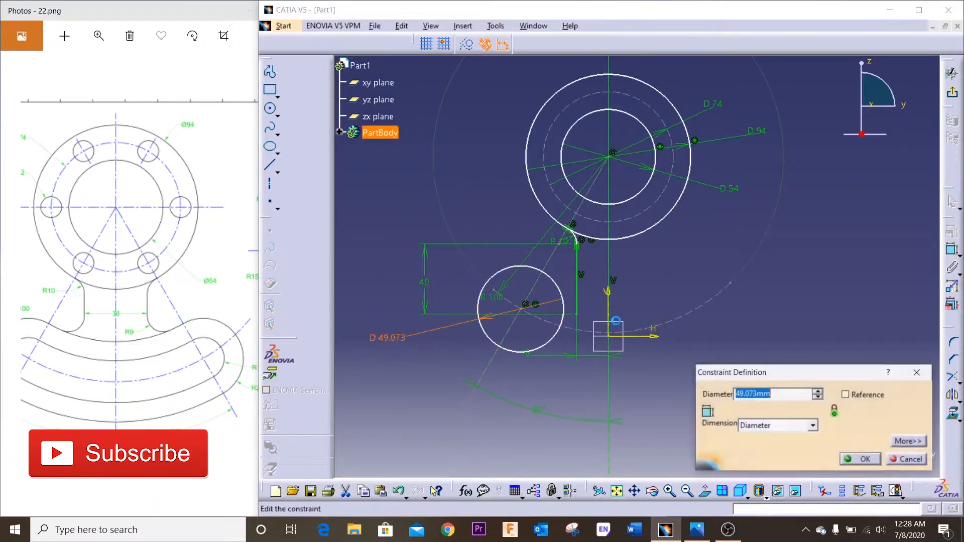
pyautogui.click(812, 429)
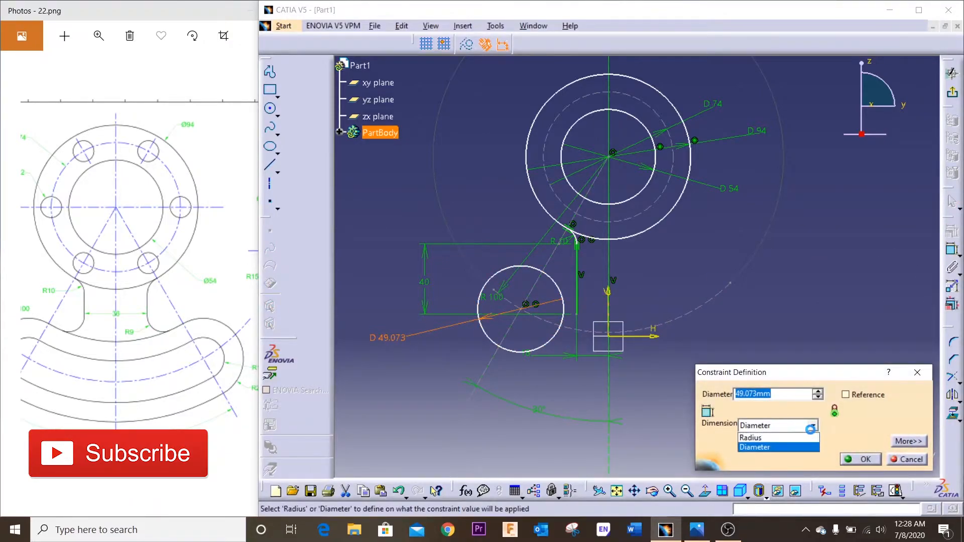
pyautogui.click(812, 428)
pyautogui.click(807, 427)
pyautogui.click(776, 438)
pyautogui.doubleClick(771, 393)
pyautogui.write('23')
pyautogui.press('Return')
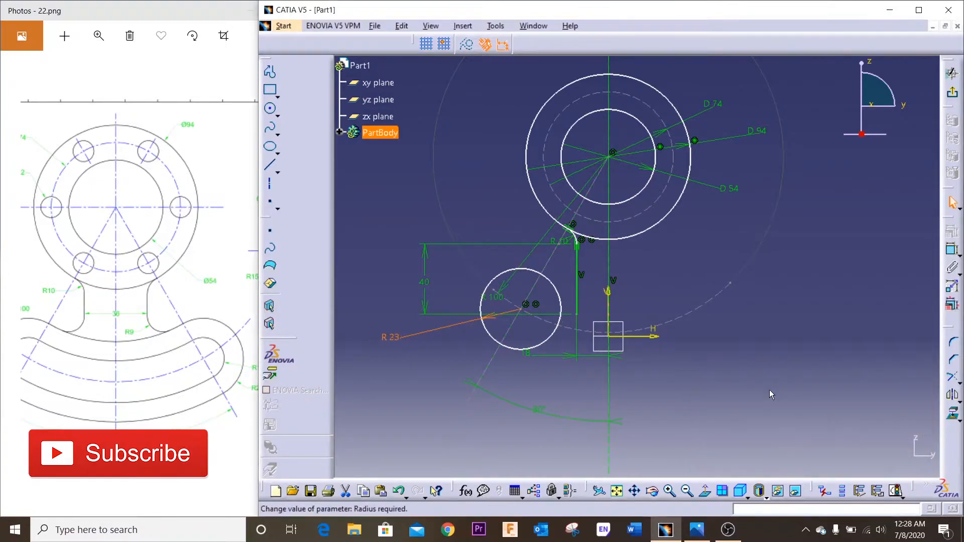
# Extend the 100 mm construction arc's end beyond the 23 mm radius circle
pyautogui.click(747, 383)
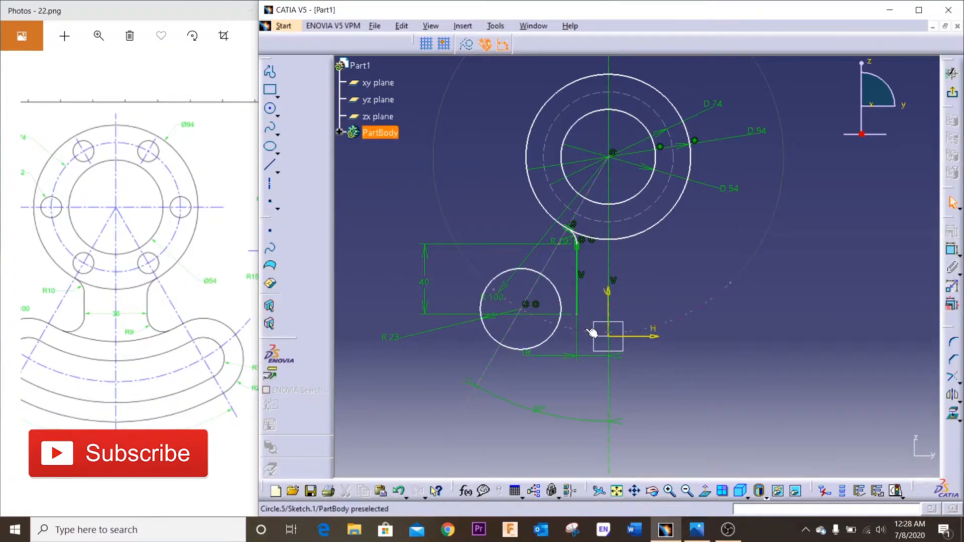
pyautogui.moveTo(495, 290); pyautogui.dragTo(468, 262)
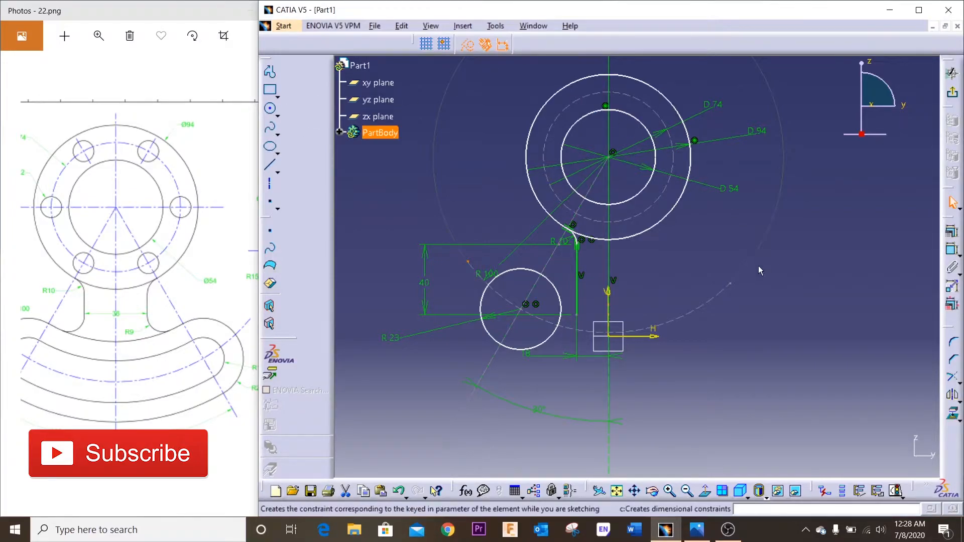
# Maximize the modelling window and move the ENOVIA toolbar out of the vertical tool column into the horizontal toolbar row
pyautogui.click(771, 374)
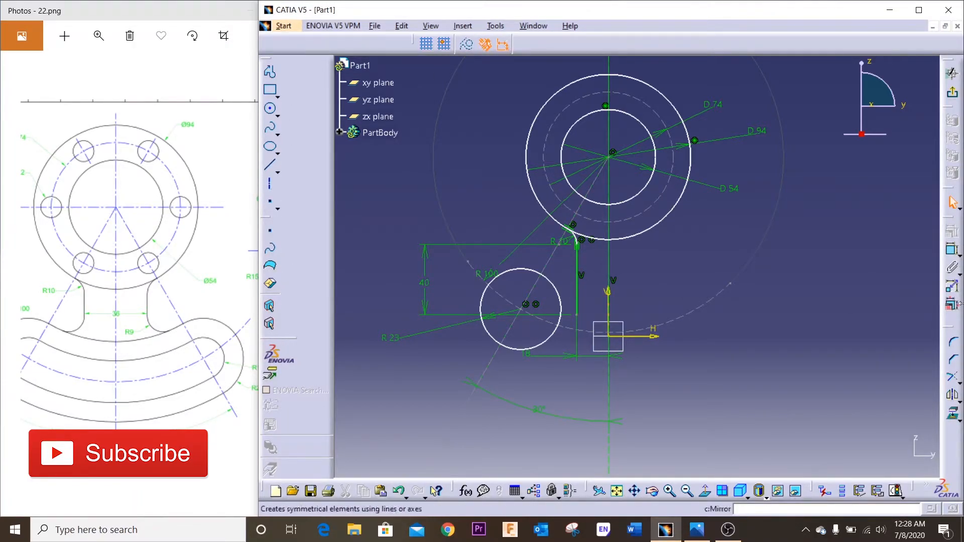
pyautogui.click(918, 15)
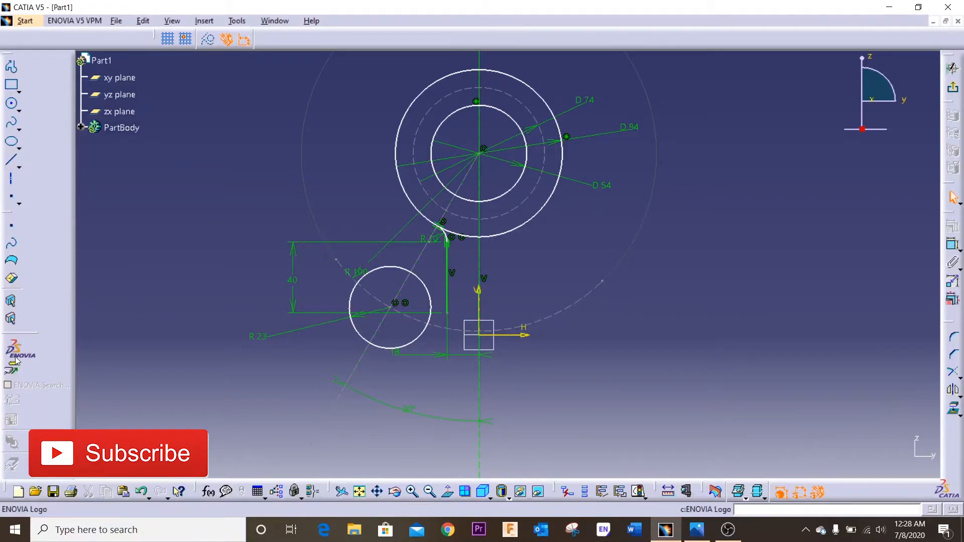
pyautogui.moveTo(19, 332); pyautogui.dragTo(377, 41)
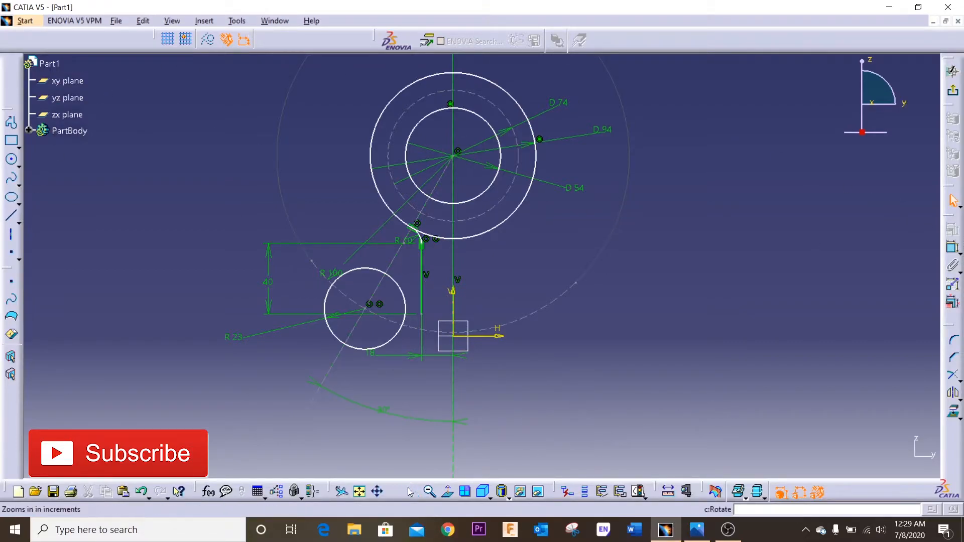
# Offset the 100 mm construction arc inward by 23 mm and delete the resulting offset dimension
pyautogui.click(961, 398)
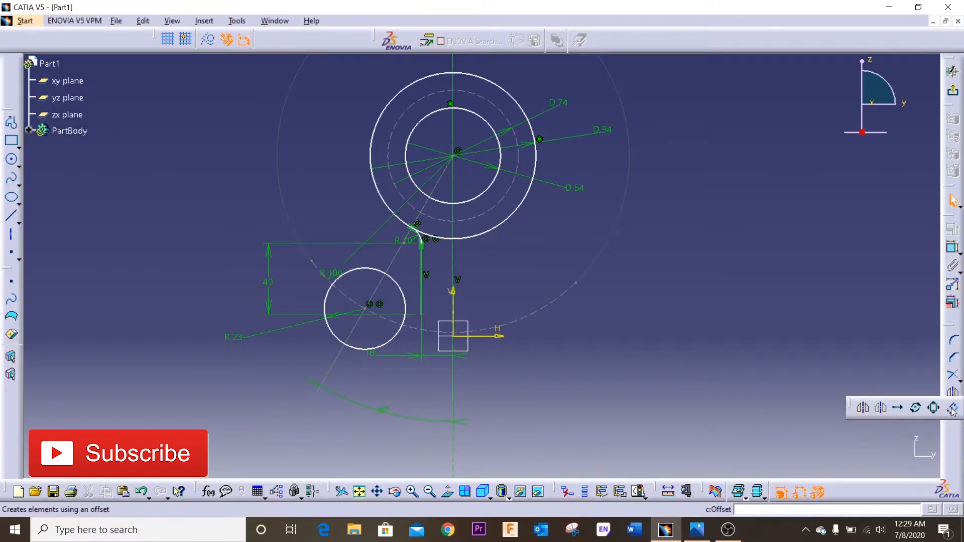
pyautogui.click(952, 409)
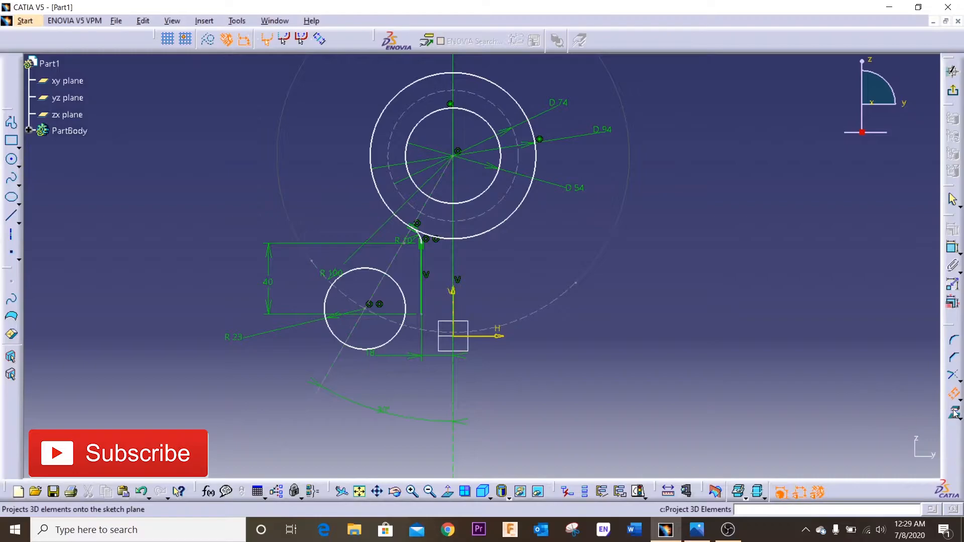
pyautogui.click(477, 334)
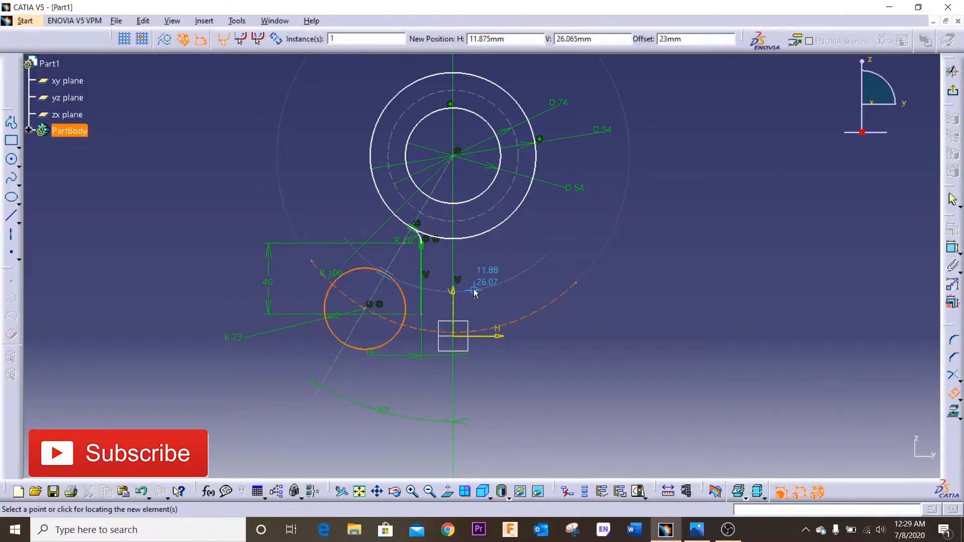
pyautogui.click(457, 292)
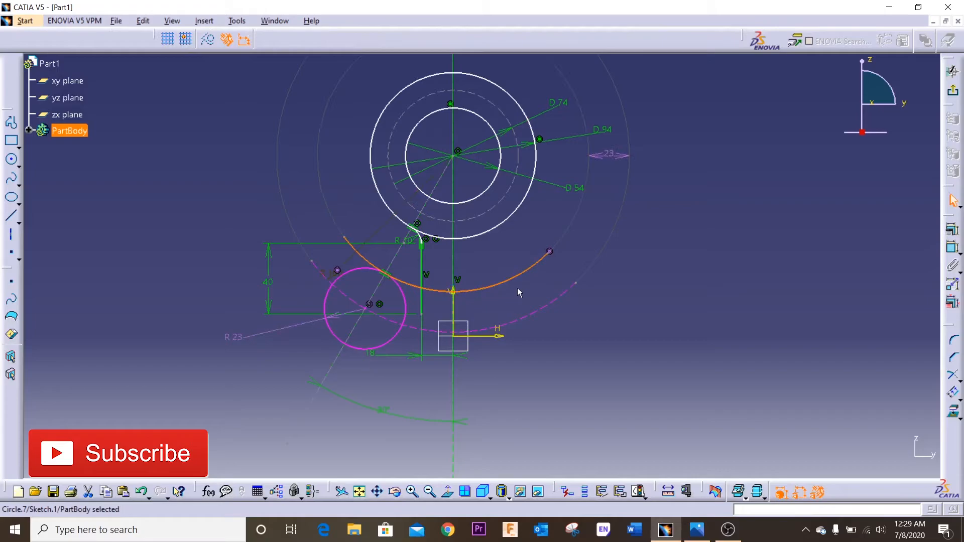
pyautogui.click(546, 286)
pyautogui.click(557, 252)
pyautogui.press('Delete')
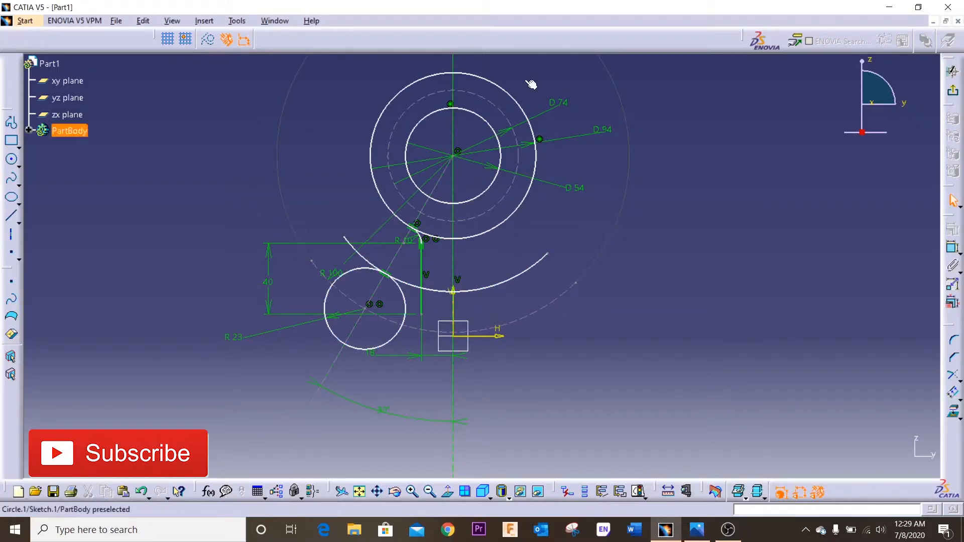
# Restore the window beside the reference drawing and trim the inner offset arc's end that extends past the 23 mm radius circle
pyautogui.doubleClick(535, 12)
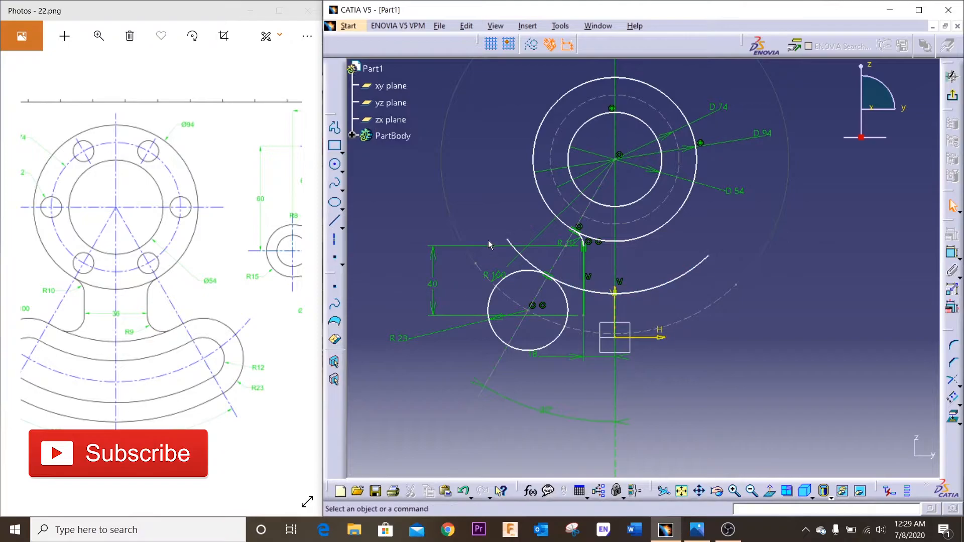
pyautogui.click(960, 387)
pyautogui.click(916, 395)
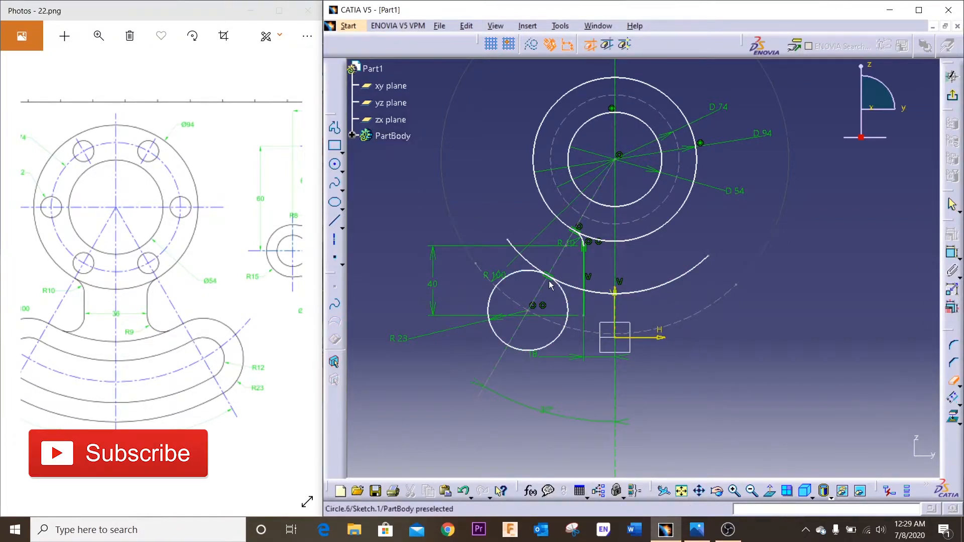
pyautogui.click(533, 265)
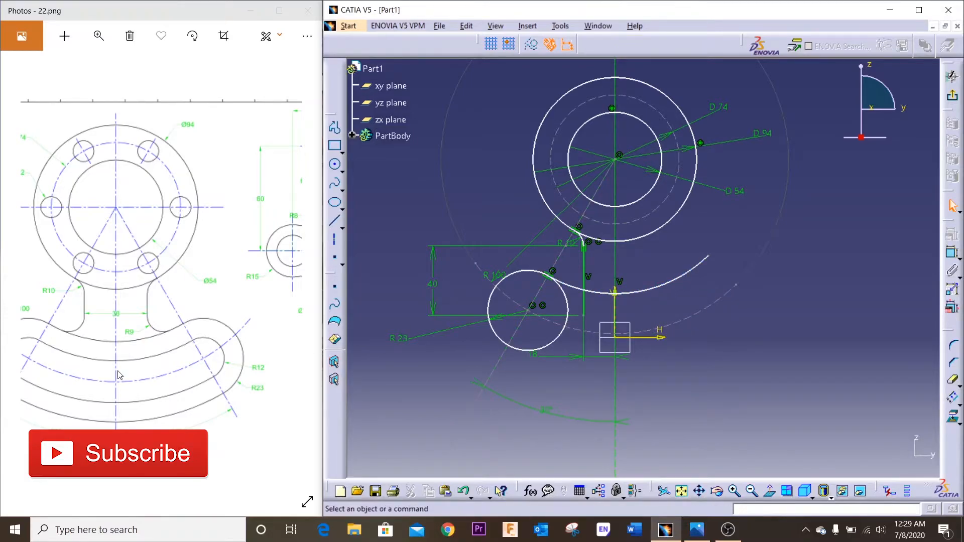
# Bring the whole arm into view in the reference drawing and delete the neck's vertical line with its R10 corner and dimensions
pyautogui.moveTo(121, 353)
pyautogui.mouseDown()
pyautogui.moveTo(186, 356)
pyautogui.moveTo(89, 301)
pyautogui.moveTo(223, 287)
pyautogui.moveTo(167, 346)
pyautogui.mouseUp()
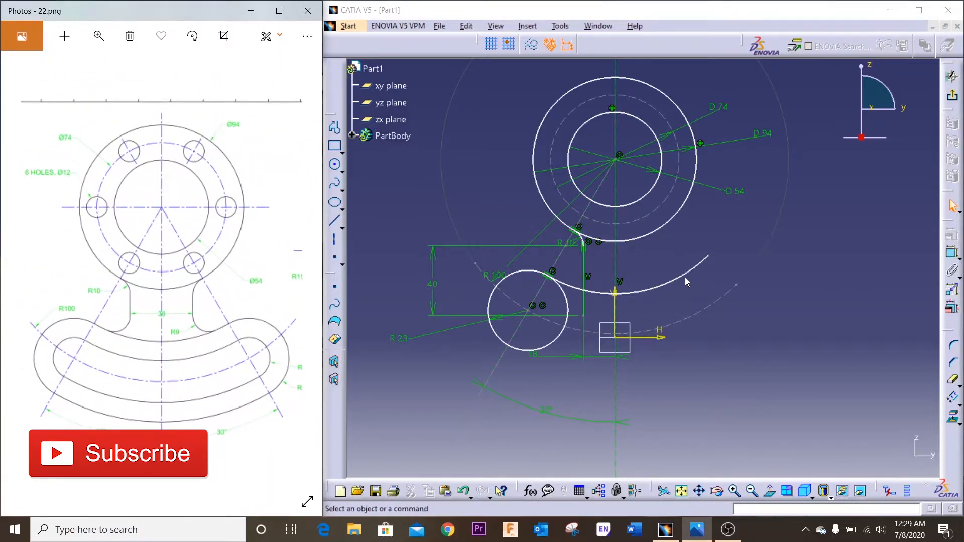
pyautogui.moveTo(595, 293)
pyautogui.mouseDown()
pyautogui.moveTo(590, 321)
pyautogui.moveTo(575, 317)
pyautogui.moveTo(587, 282)
pyautogui.moveTo(579, 302)
pyautogui.mouseUp()
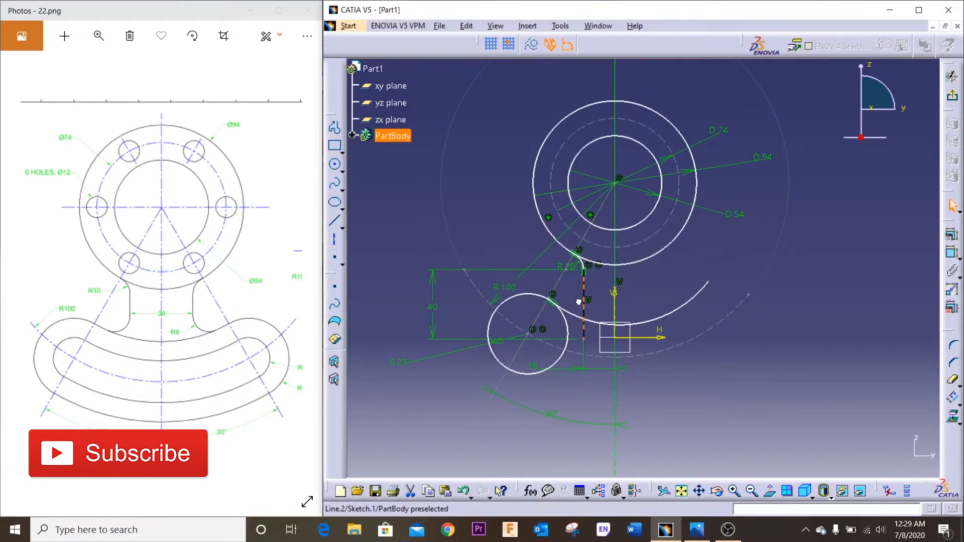
pyautogui.moveTo(579, 302); pyautogui.dragTo(579, 293)
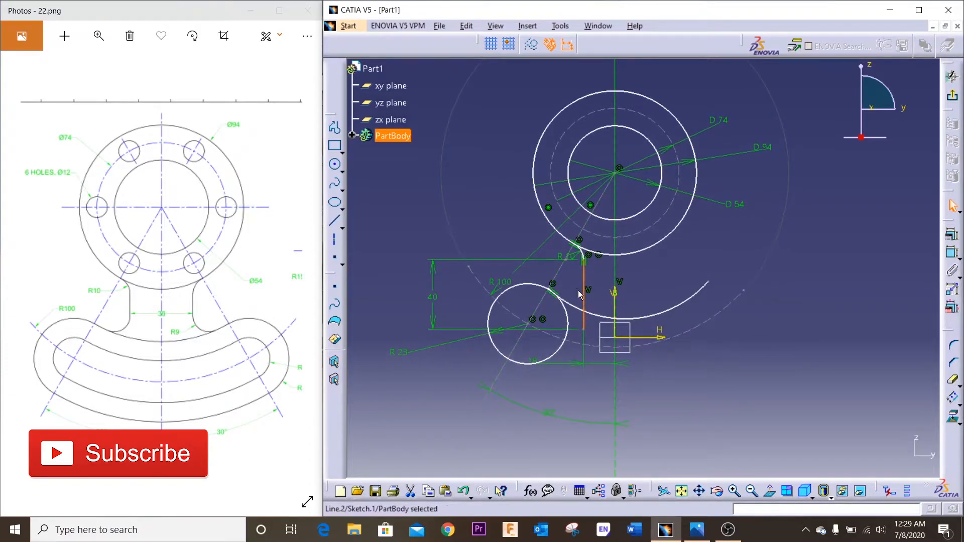
pyautogui.press('Delete')
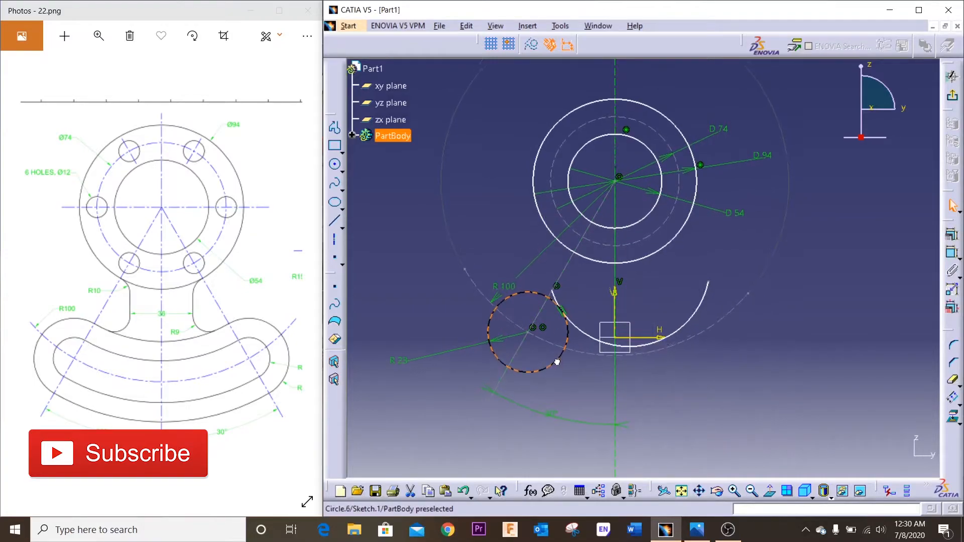
pyautogui.click(689, 388)
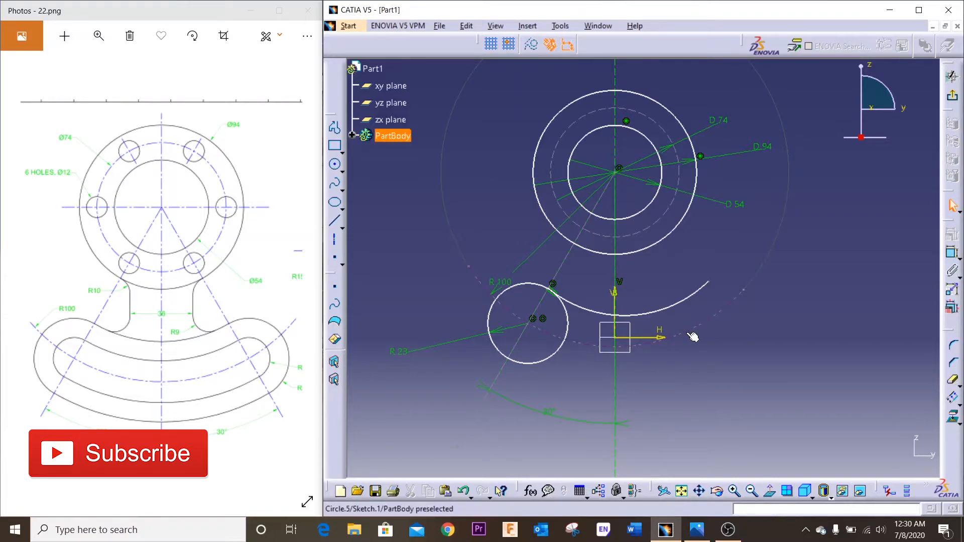
# Constrain the 100 mm construction arc to be coincident with the sketch origin
pyautogui.click(621, 349)
pyautogui.keyDown('ctrl'); pyautogui.click(617, 340); pyautogui.keyUp('ctrl')
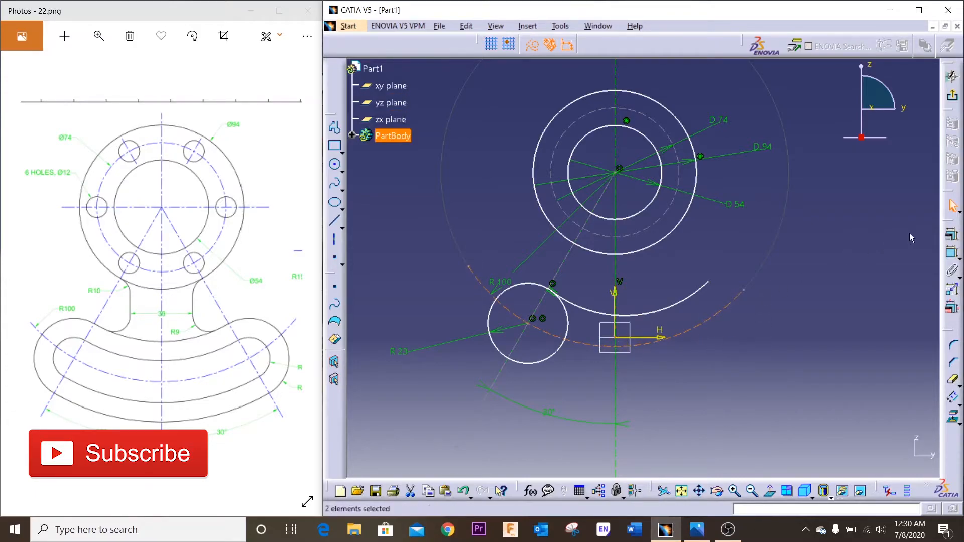
pyautogui.click(952, 234)
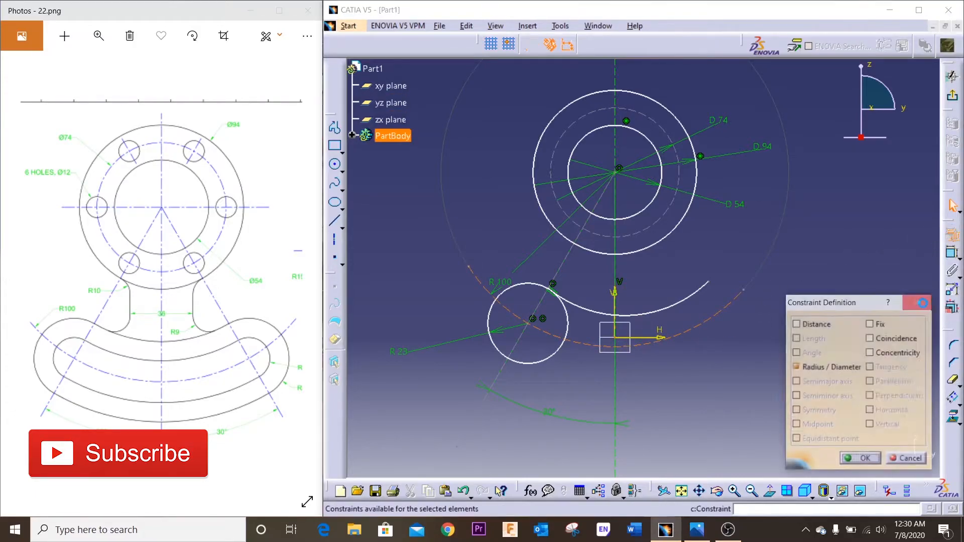
pyautogui.click(897, 339)
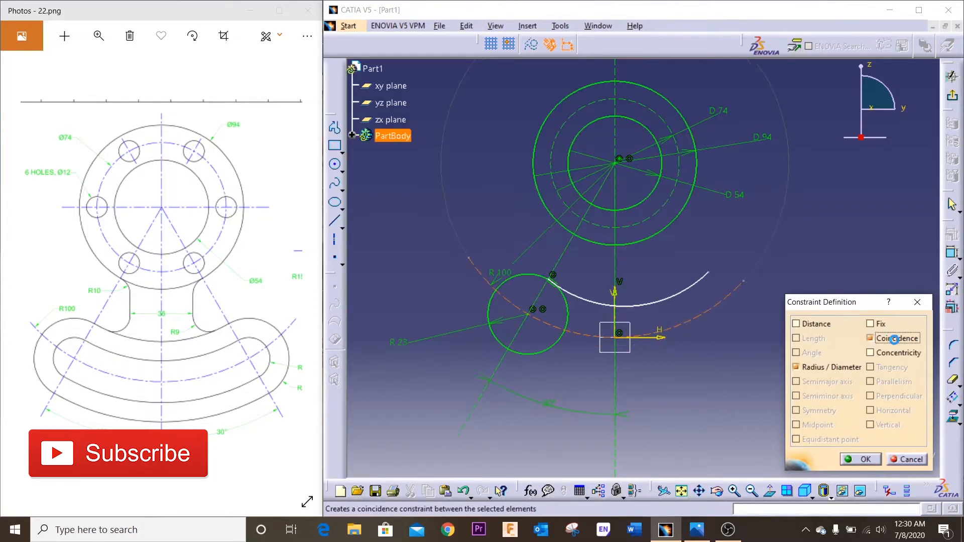
pyautogui.click(853, 462)
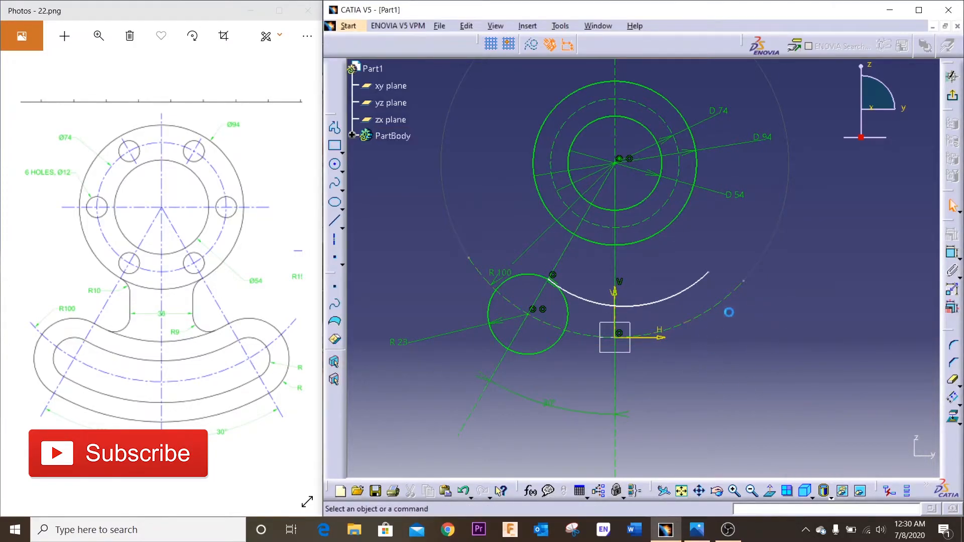
pyautogui.click(665, 288)
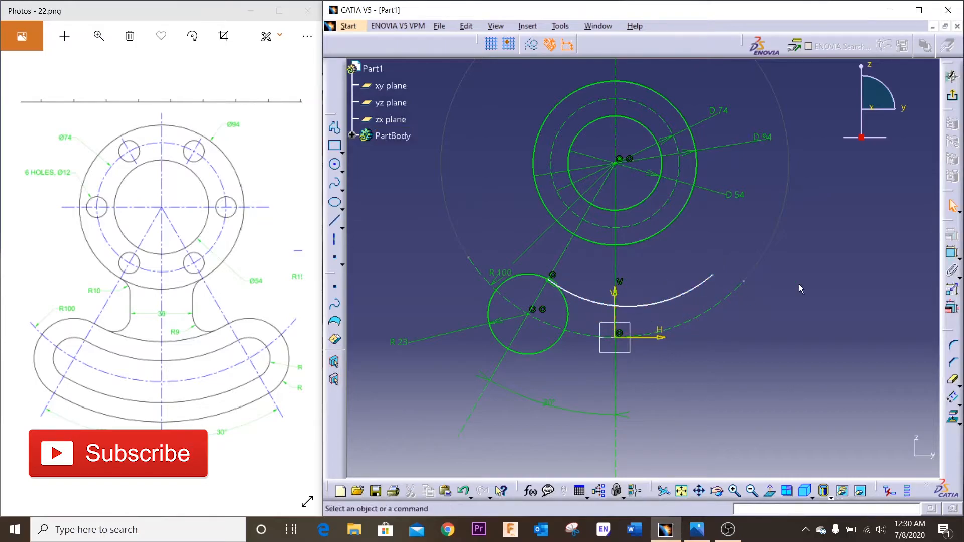
pyautogui.click(950, 254)
pyautogui.click(640, 310)
pyautogui.click(632, 272)
pyautogui.click(632, 260)
pyautogui.press('Delete')
# Make the inner offset arc concentric with the 100 mm construction arc
pyautogui.click(652, 307)
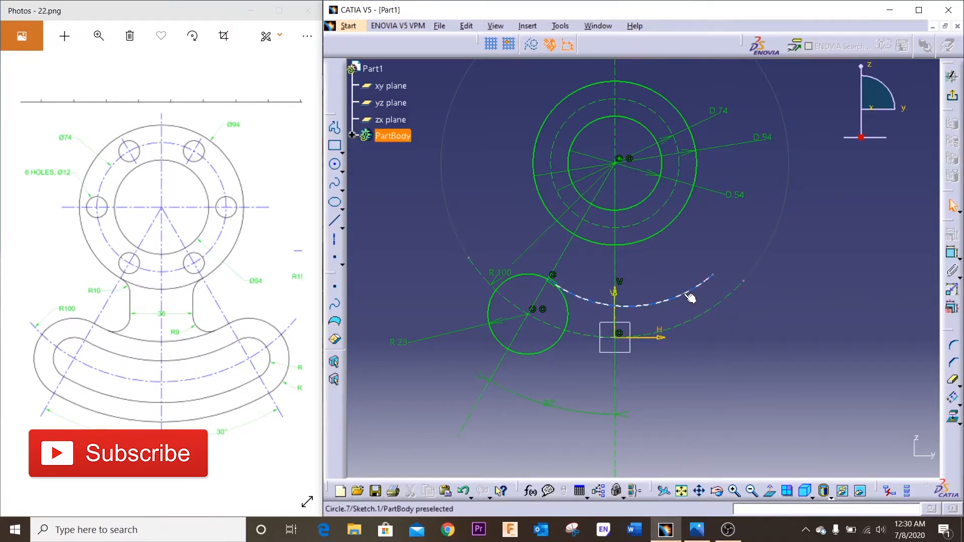
pyautogui.keyDown('ctrl'); pyautogui.click(700, 315); pyautogui.keyUp('ctrl')
pyautogui.click(952, 236)
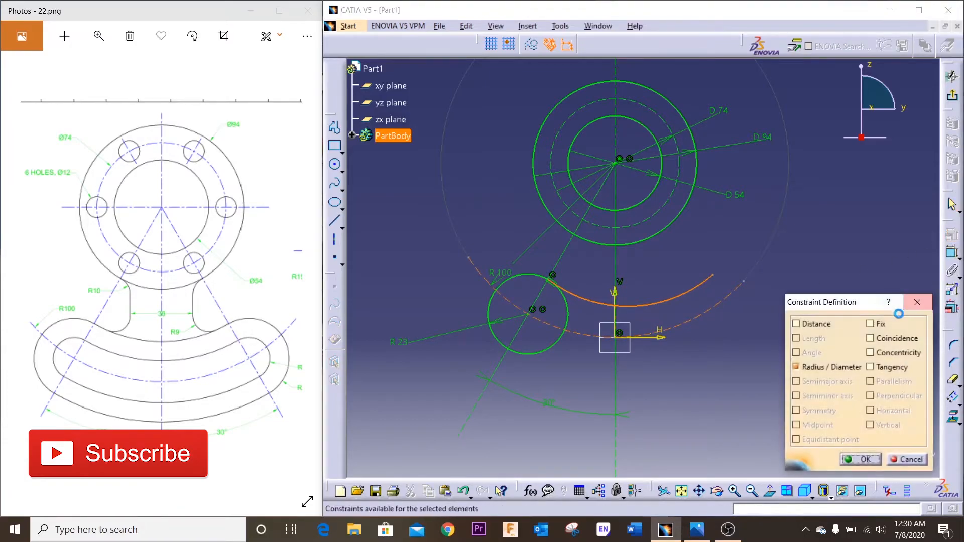
pyautogui.click(871, 353)
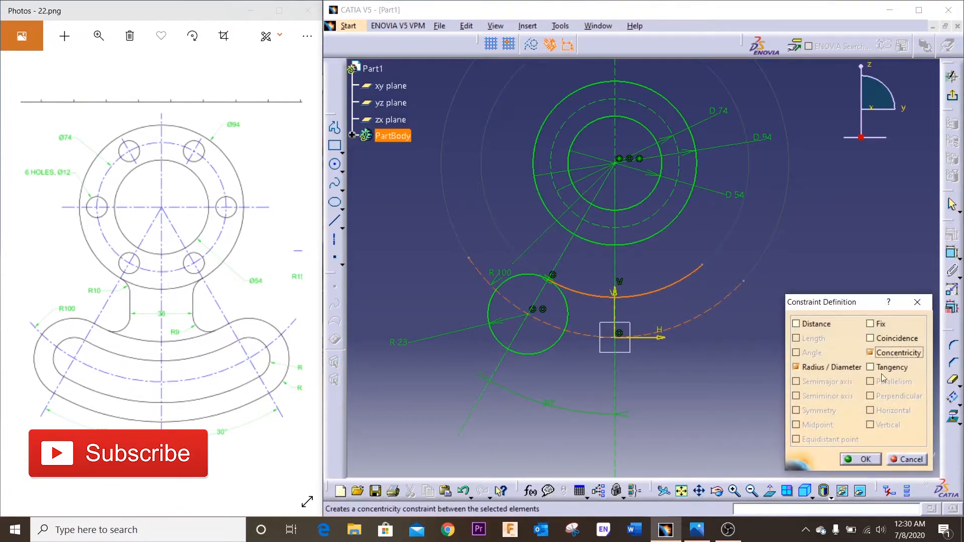
pyautogui.click(858, 458)
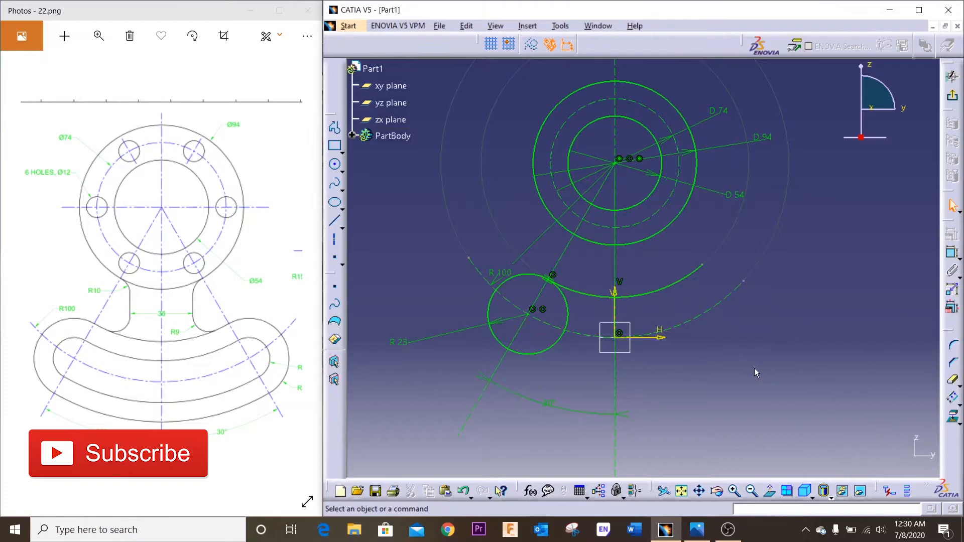
# Extend the inner arc's free end slightly and reposition the end circle's R 23 dimension closer to the circle
pyautogui.click(655, 293)
pyautogui.moveTo(647, 286); pyautogui.dragTo(354, 330)
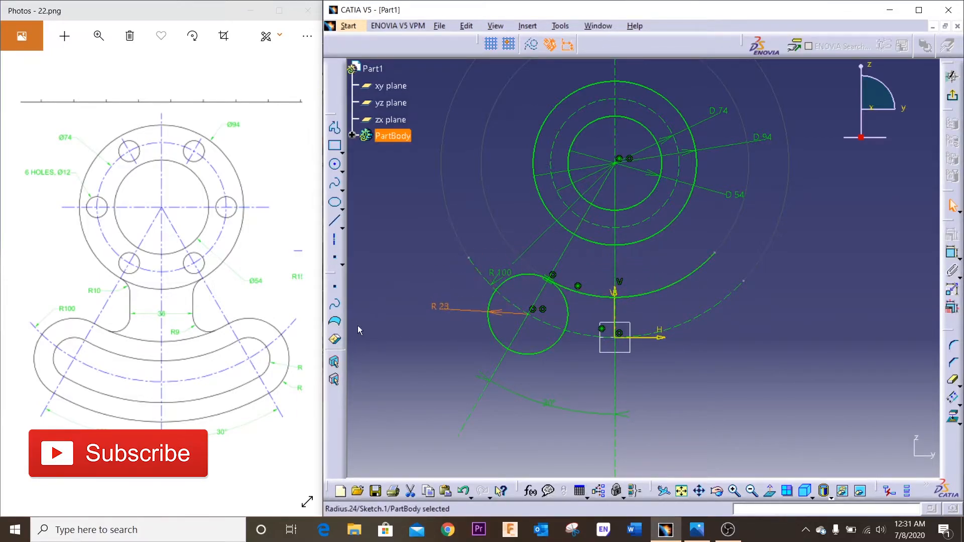
pyautogui.click(844, 365)
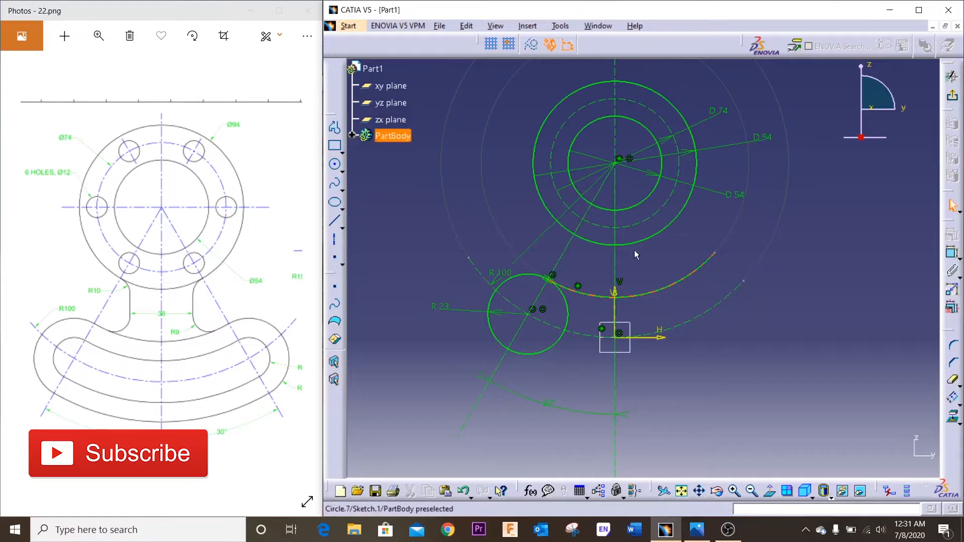
# Offset the 100 mm construction arc outward by 23 mm and delete the resulting offset dimension
pyautogui.click(952, 399)
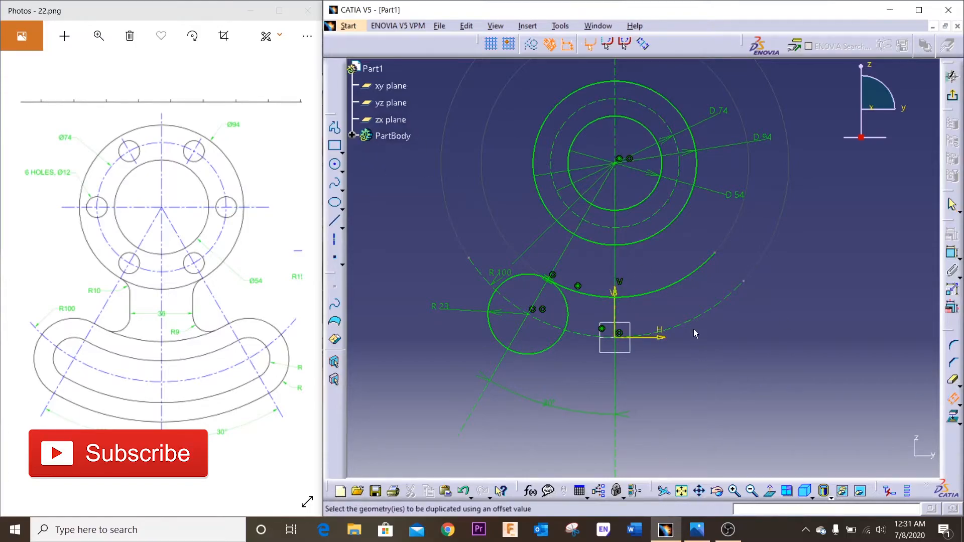
pyautogui.click(695, 326)
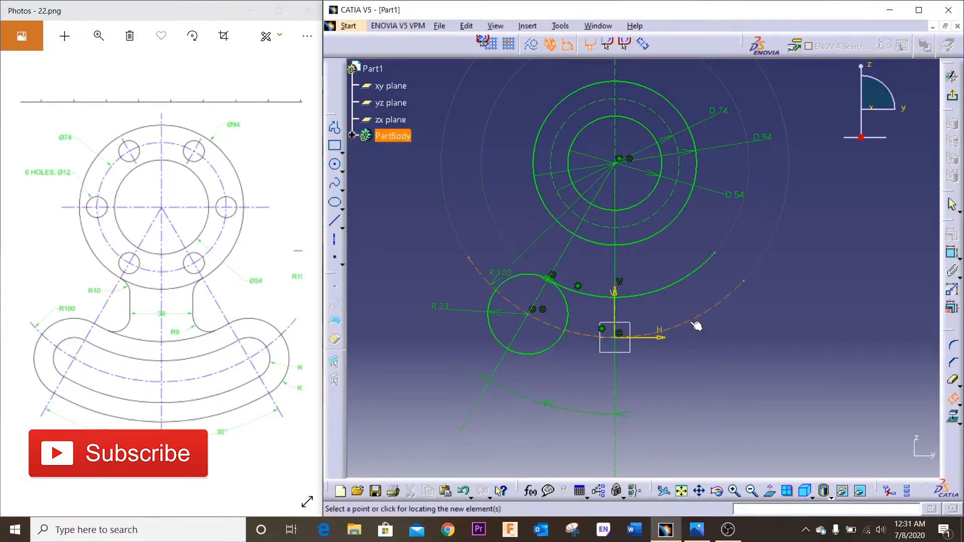
pyautogui.click(620, 384)
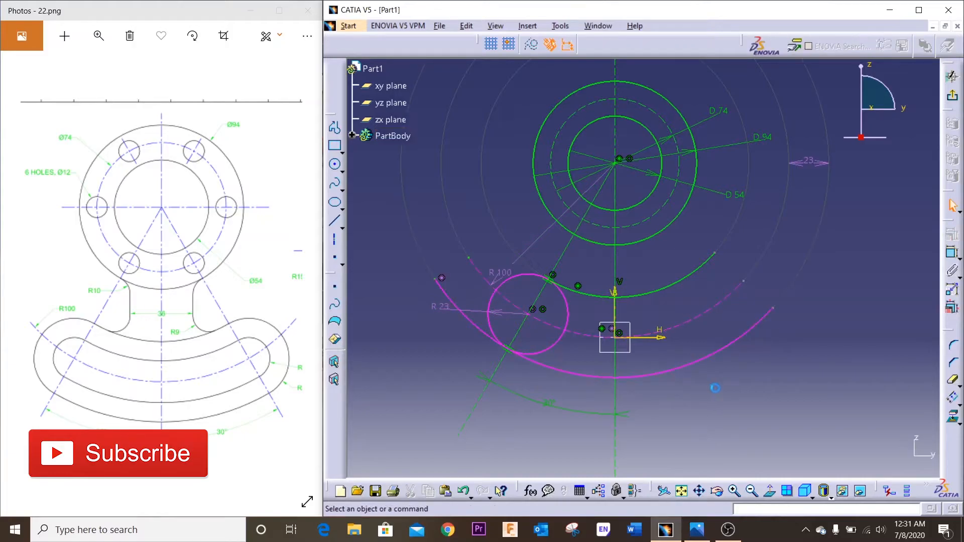
pyautogui.click(632, 342)
pyautogui.press('Delete')
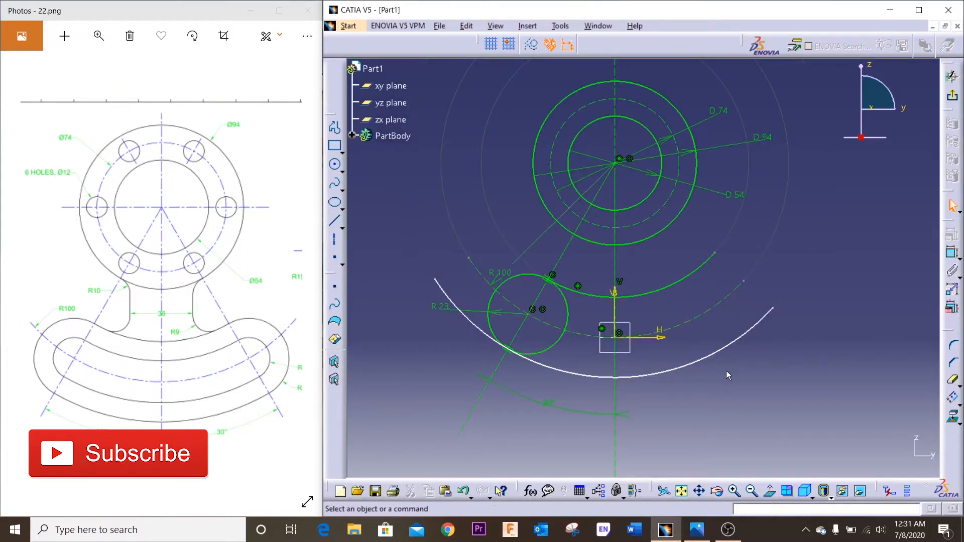
# Trim the outer offset arc's end that extends past the 23 mm radius circle
pyautogui.click(953, 380)
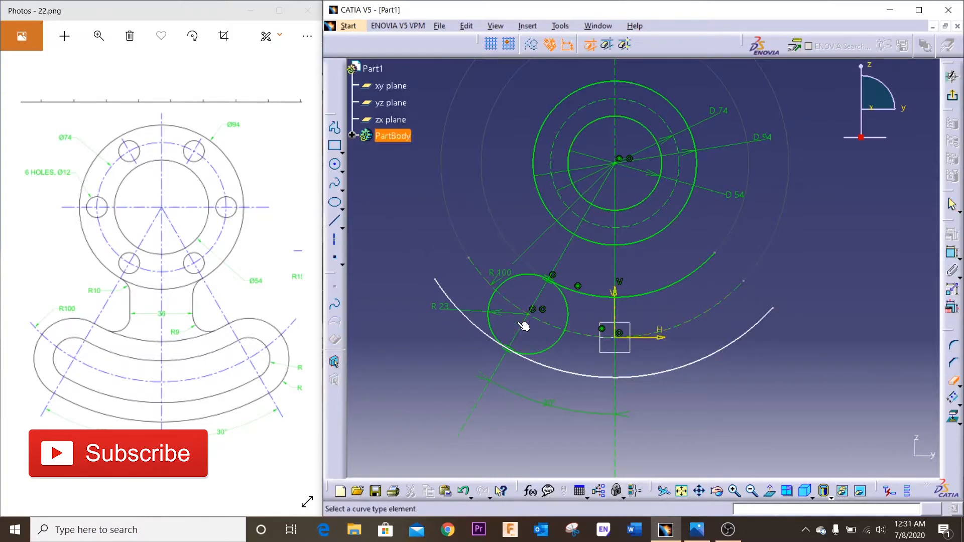
pyautogui.click(450, 313)
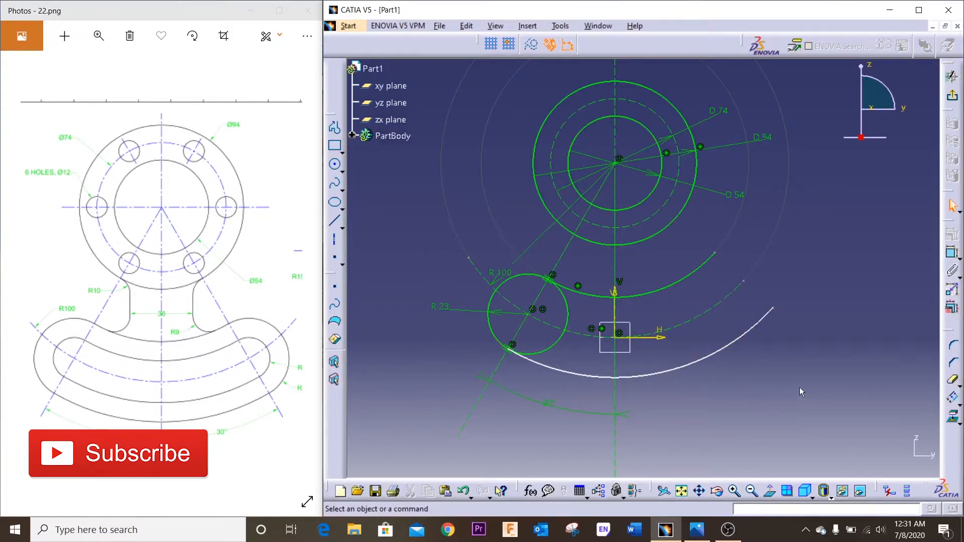
# Make the outer offset arc of the arm concentric with the 100 mm construction arc
pyautogui.click(693, 365)
pyautogui.keyDown('ctrl'); pyautogui.click(683, 321); pyautogui.keyUp('ctrl')
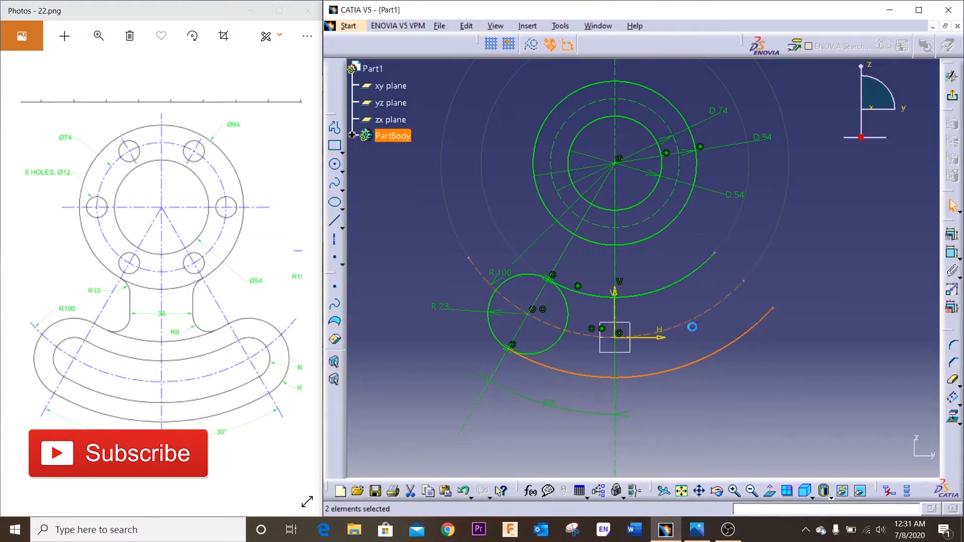
pyautogui.click(953, 253)
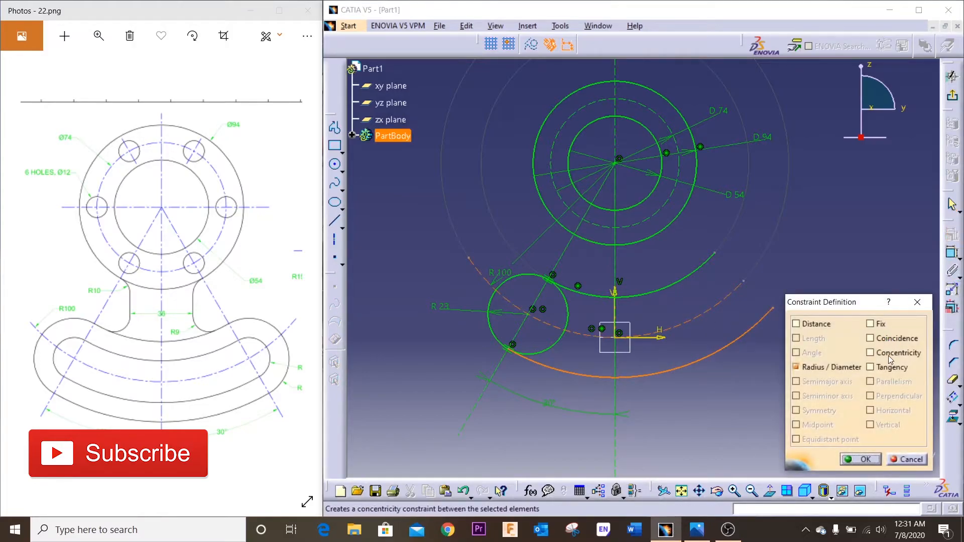
pyautogui.click(893, 356)
pyautogui.click(860, 459)
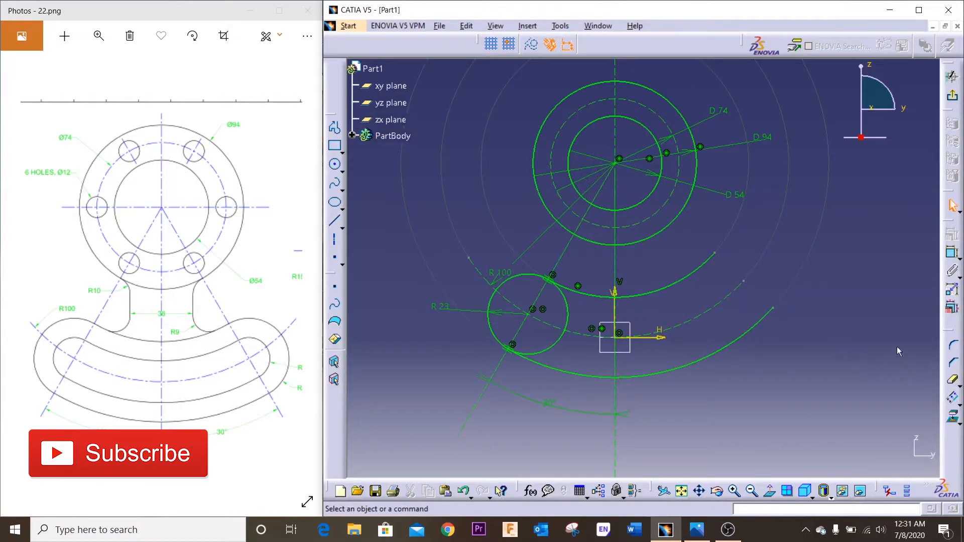
# Trim away the inner half of the 23 mm radius end circle and both arm arcs beyond the vertical centreline
pyautogui.click(952, 381)
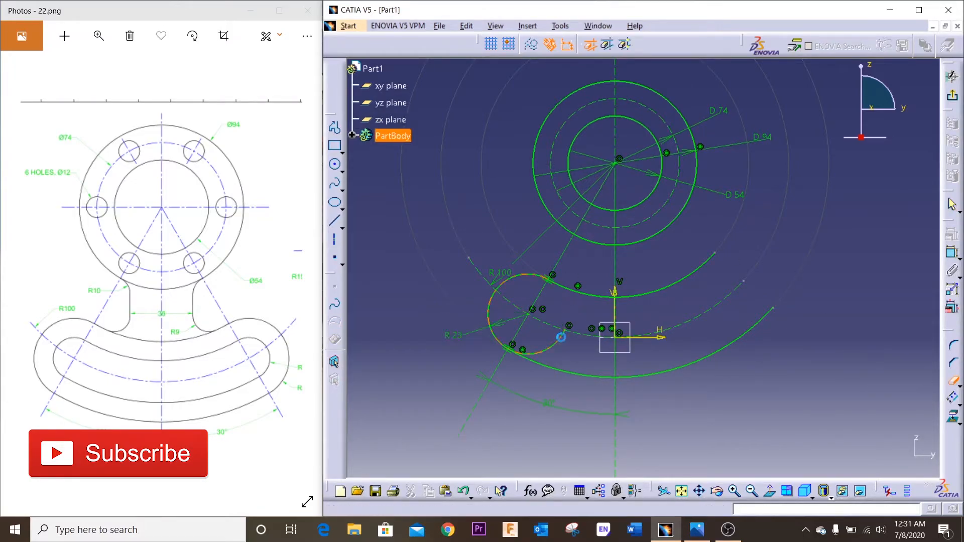
pyautogui.click(558, 350)
pyautogui.click(663, 292)
pyautogui.click(679, 364)
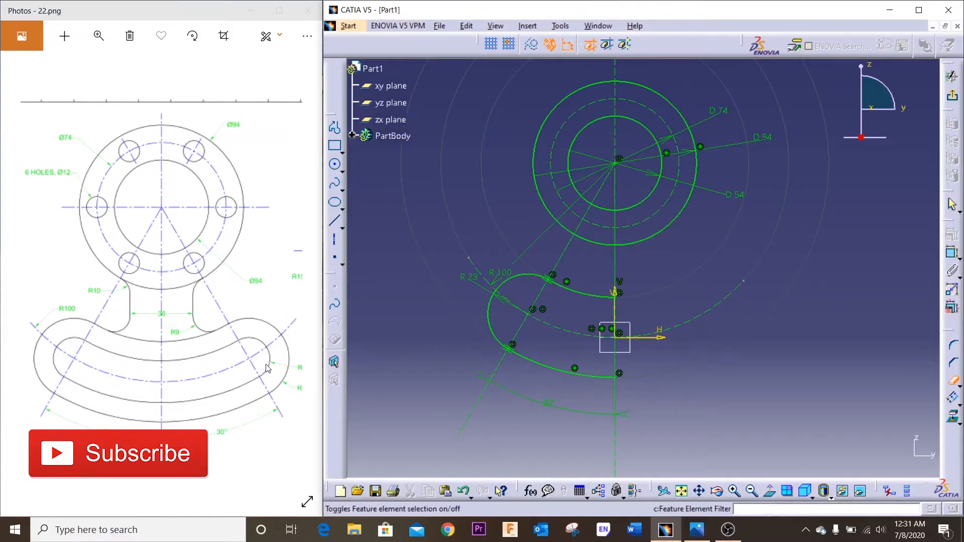
# Draw a circle centred on the arm's end centre for the slot end and set its radius to 12 mm
pyautogui.click(335, 165)
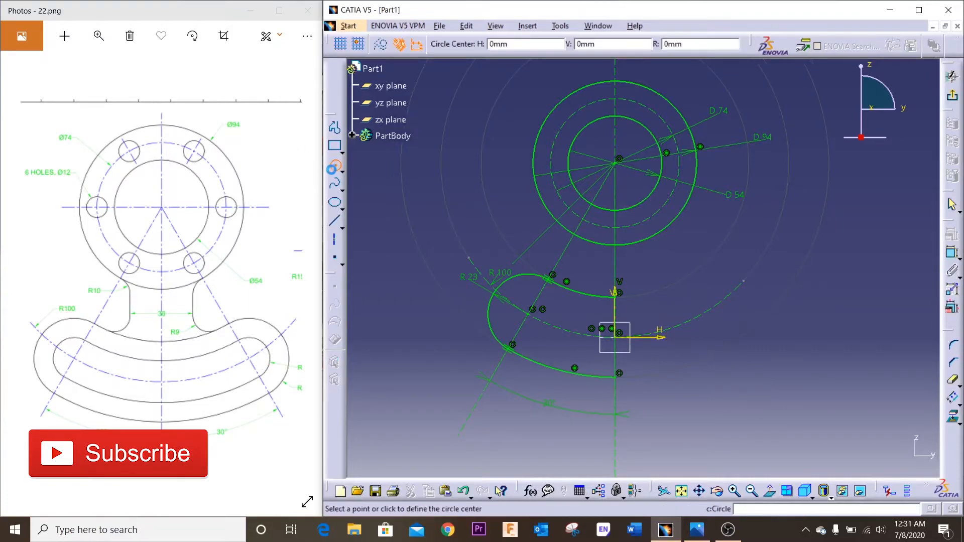
pyautogui.click(528, 314)
pyautogui.click(555, 310)
pyautogui.moveTo(243, 396)
pyautogui.mouseDown()
pyautogui.moveTo(220, 392)
pyautogui.moveTo(243, 395)
pyautogui.mouseUp()
pyautogui.click(953, 253)
pyautogui.click(440, 316)
pyautogui.doubleClick(435, 313)
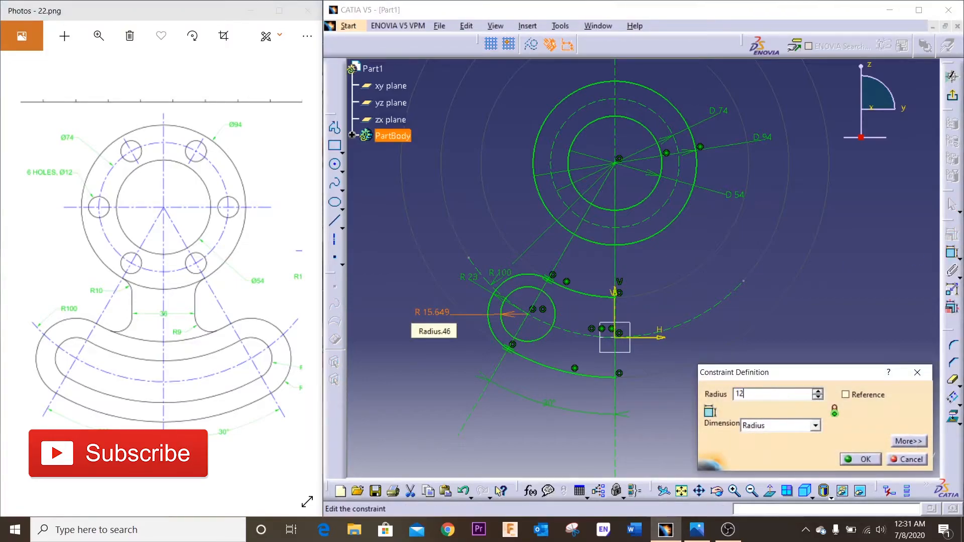
pyautogui.press('Return')
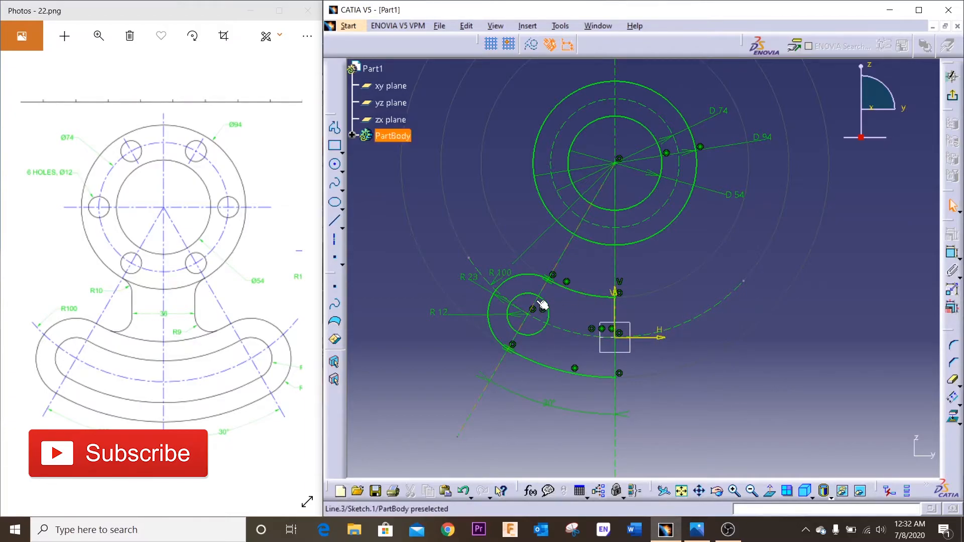
# Offset the 100 mm construction arc inward by 12 mm and delete the constraints generated with the offset
pyautogui.click(951, 399)
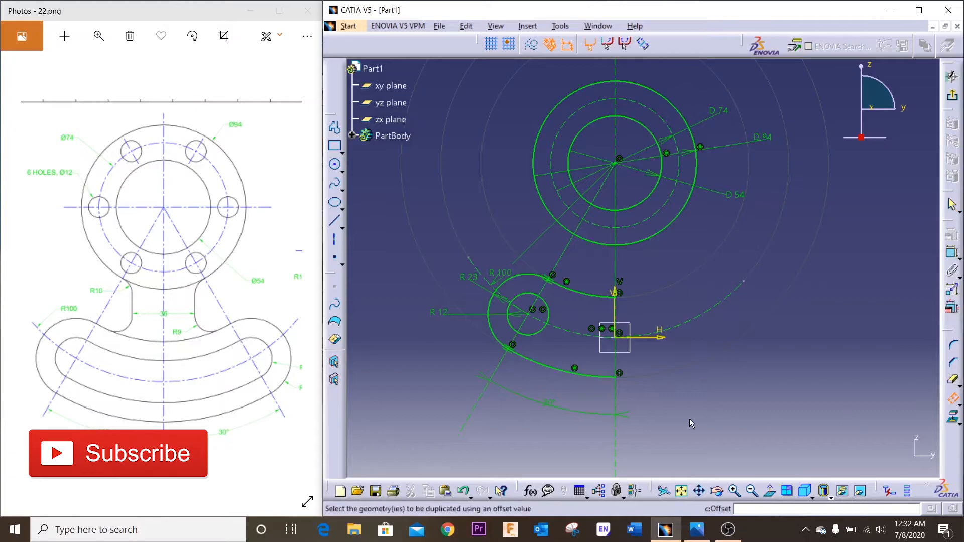
pyautogui.click(591, 339)
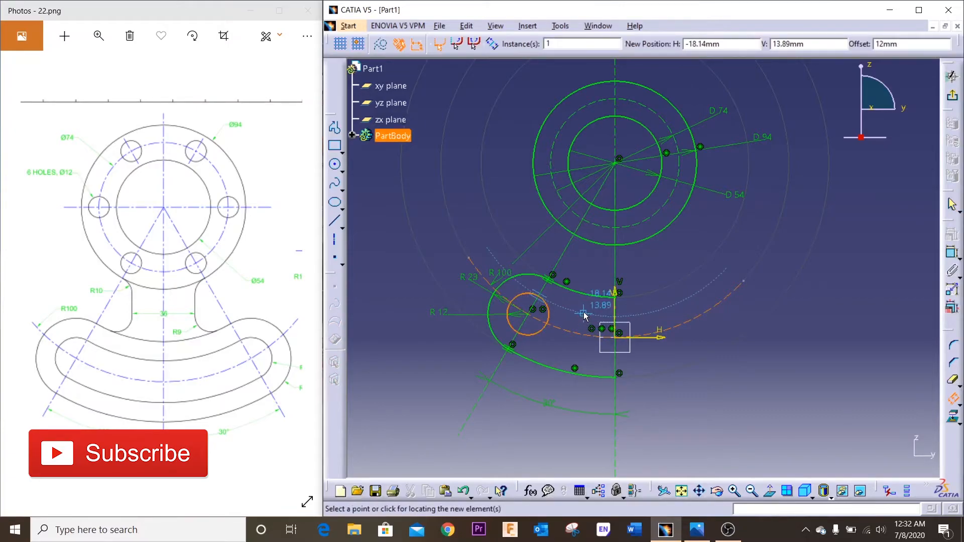
pyautogui.click(621, 317)
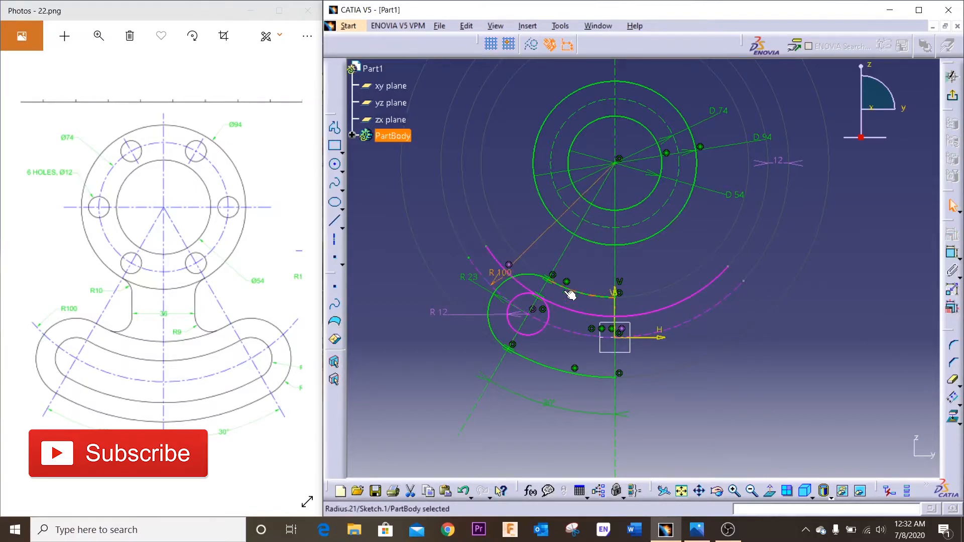
pyautogui.click(507, 262)
pyautogui.press('Delete')
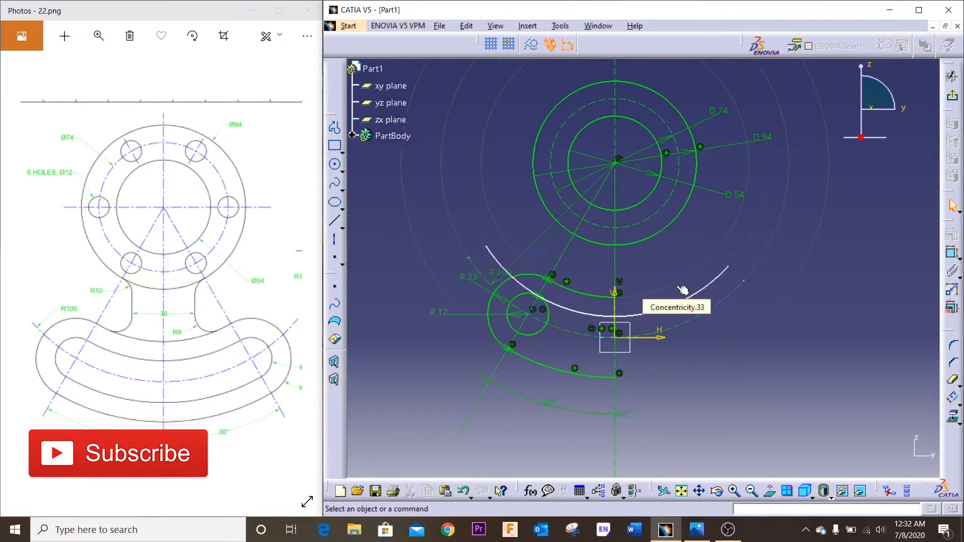
# Make the inner slot arc concentric with the 100 mm construction arc
pyautogui.click(696, 318)
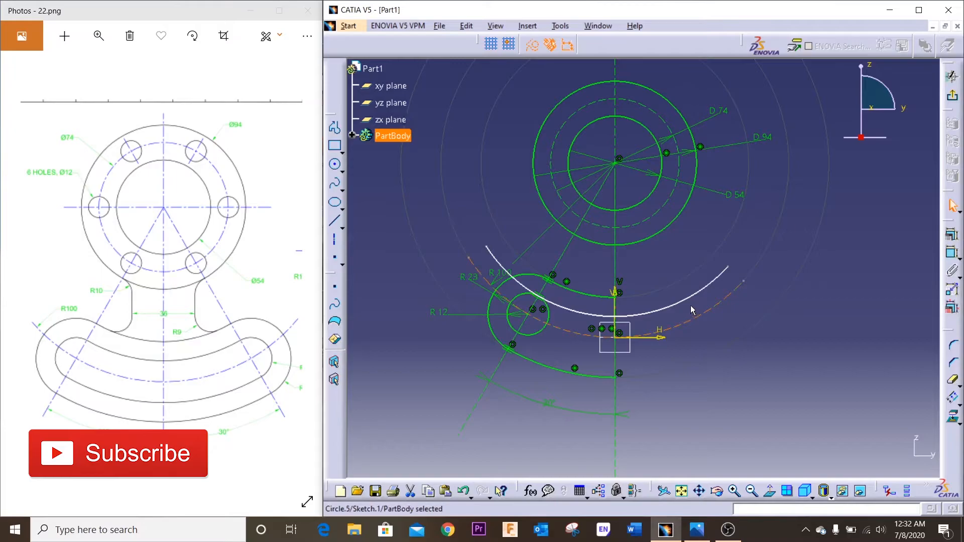
pyautogui.keyDown('ctrl'); pyautogui.click(691, 297); pyautogui.keyUp('ctrl')
pyautogui.click(951, 291)
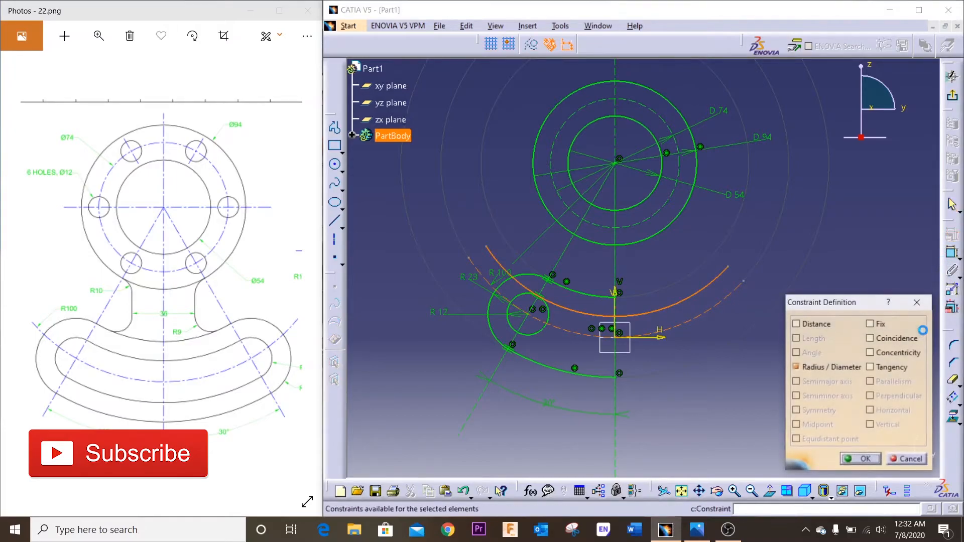
pyautogui.click(871, 353)
pyautogui.click(859, 459)
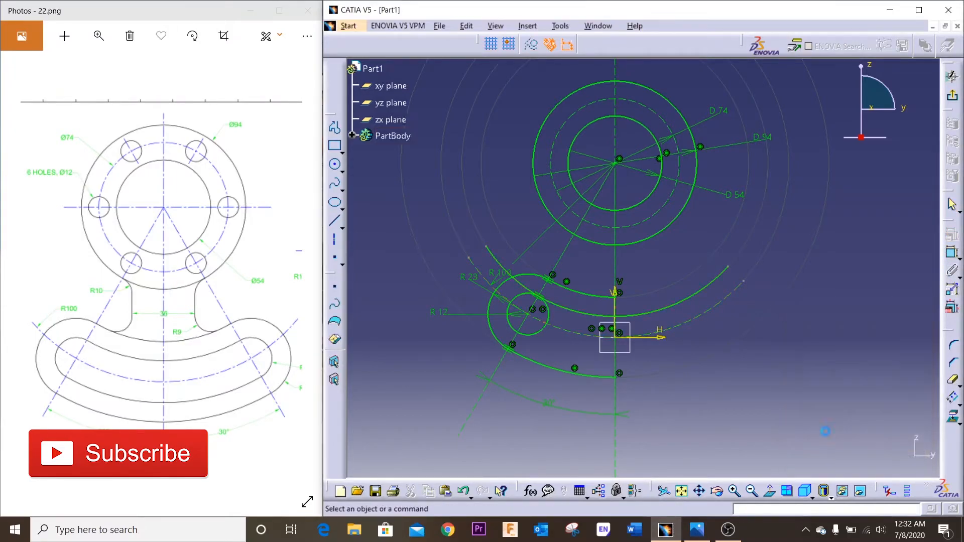
# Offset the 100 mm construction arc outward by 12 mm and delete the constraints generated with that offset
pyautogui.click(952, 398)
pyautogui.click(706, 319)
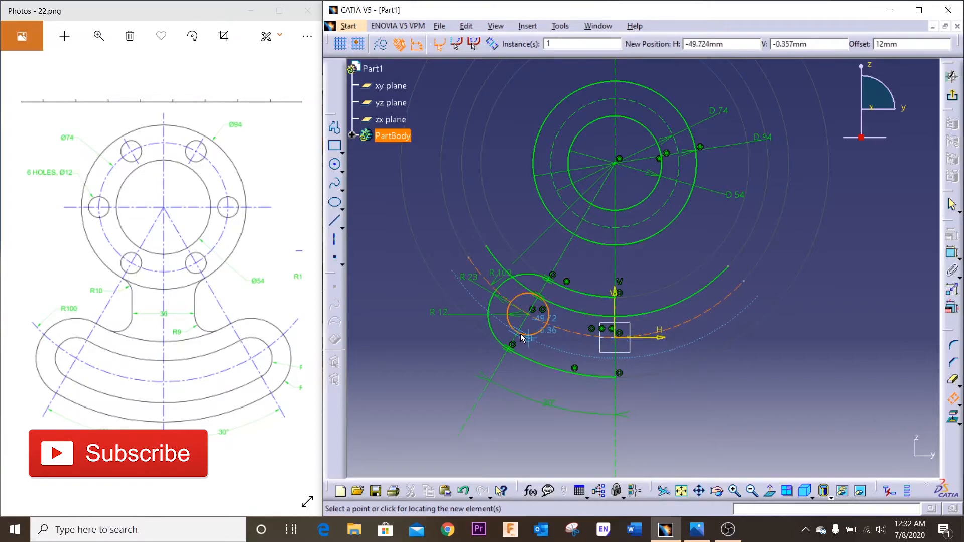
pyautogui.click(620, 363)
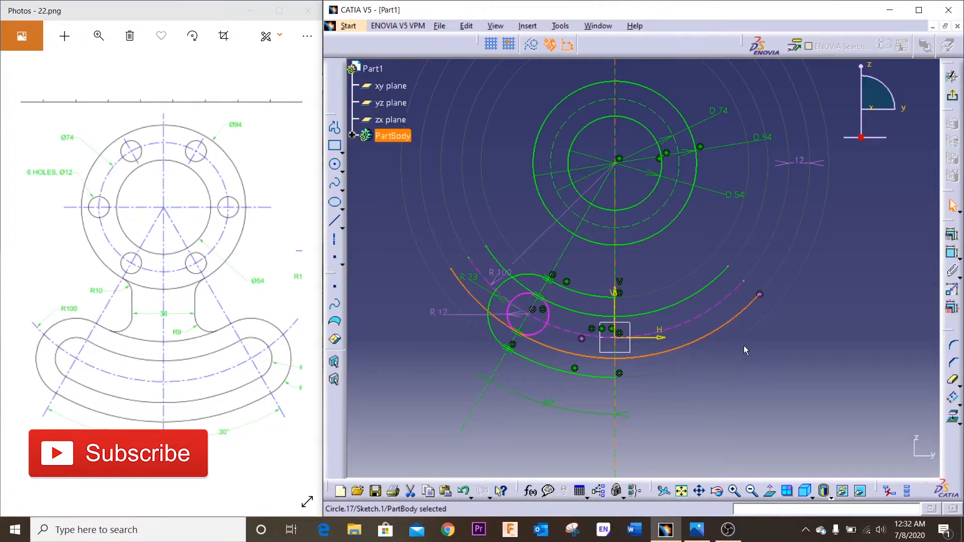
pyautogui.click(582, 340)
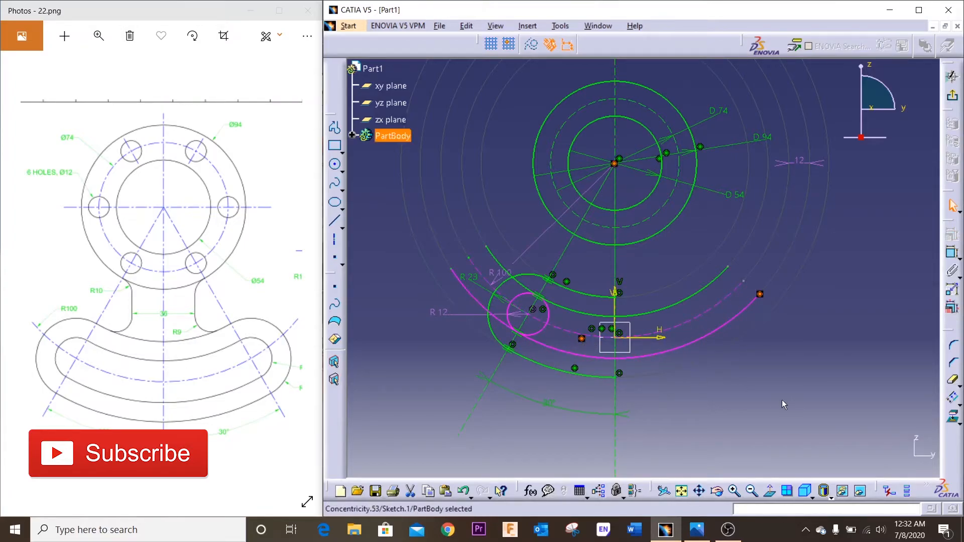
pyautogui.press('Delete')
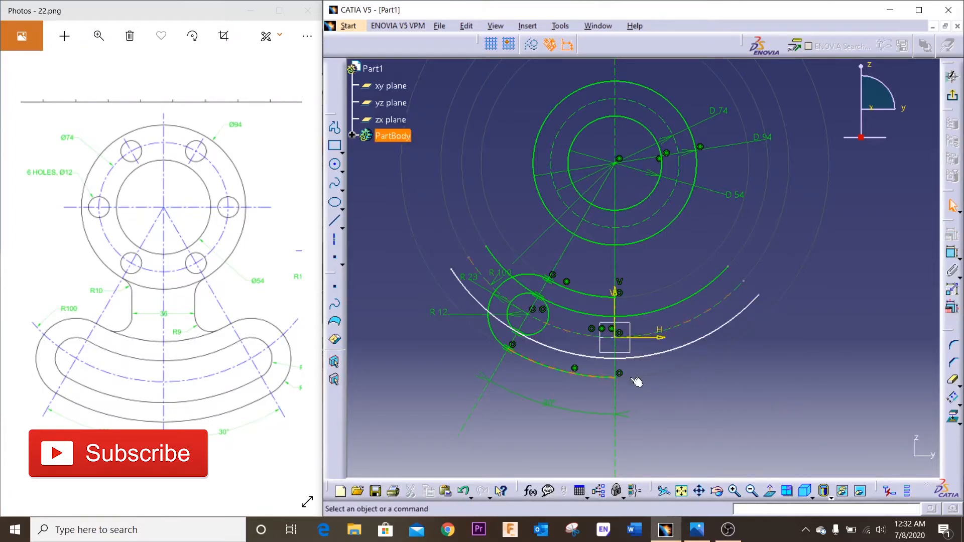
# Make the outer slot arc concentric with the 100 mm construction arc
pyautogui.click(695, 345)
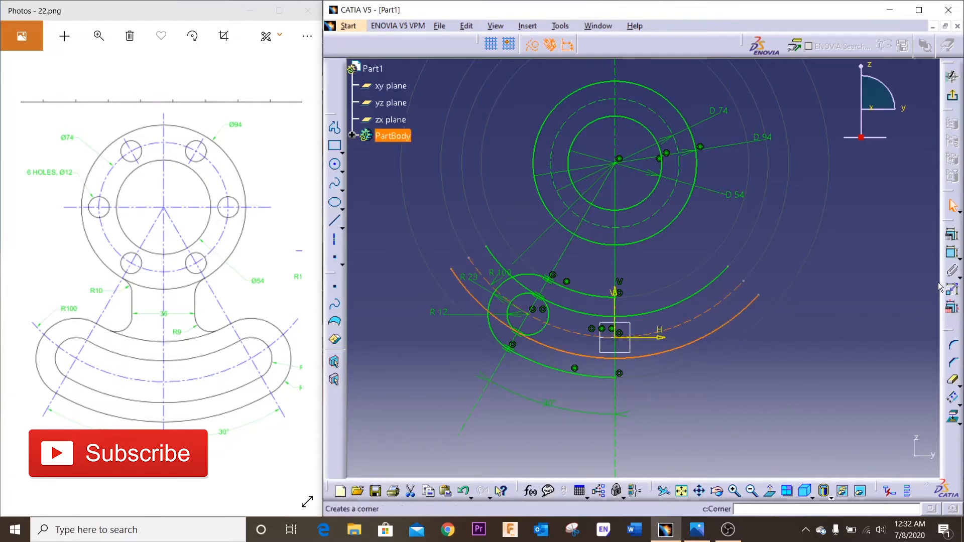
pyautogui.click(952, 239)
pyautogui.click(883, 353)
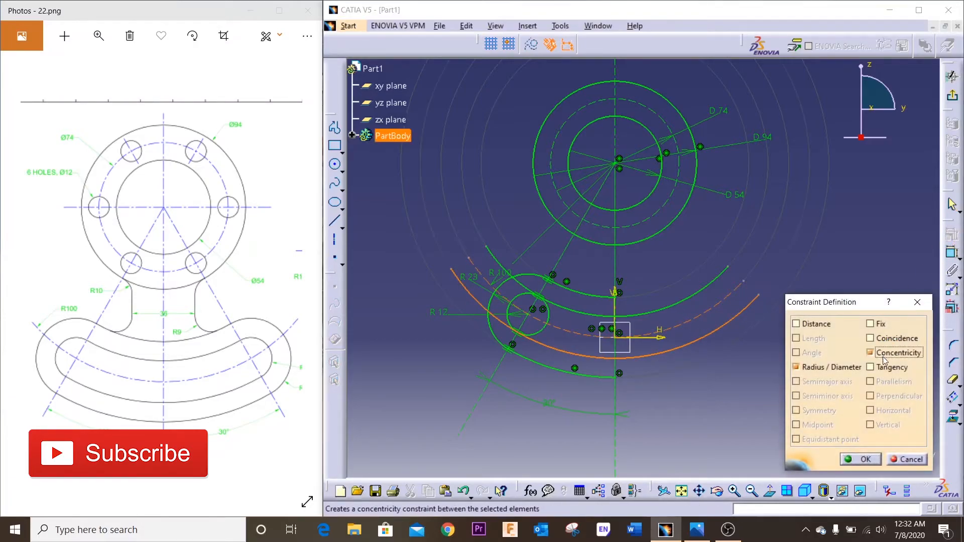
pyautogui.click(865, 460)
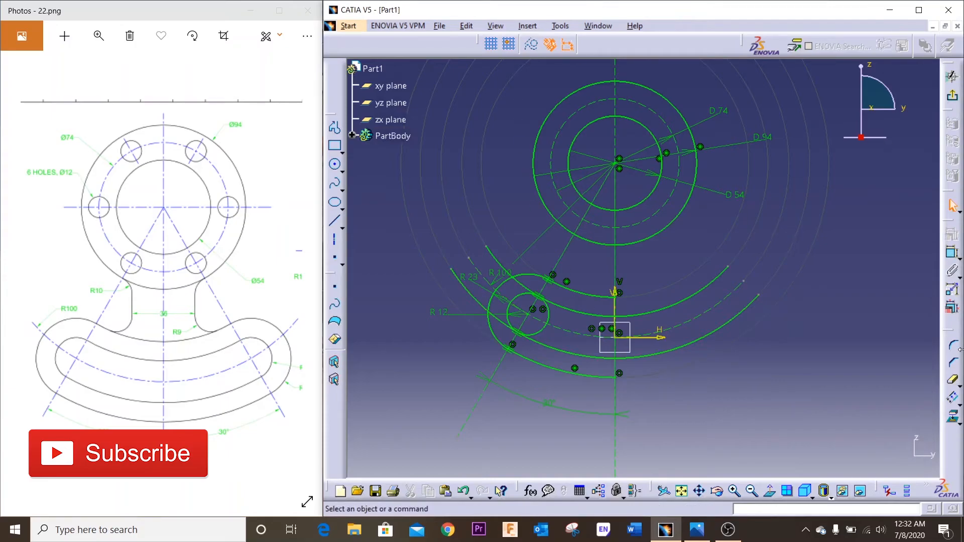
# Trim the ends of both slot arcs that extend past the 12 mm radius end circle
pyautogui.click(954, 381)
pyautogui.click(474, 299)
pyautogui.click(507, 325)
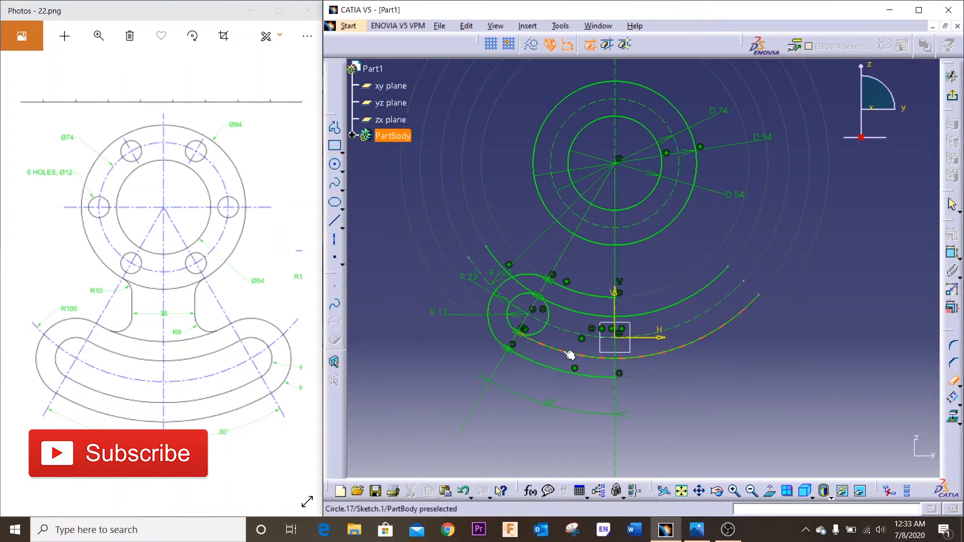
pyautogui.click(506, 266)
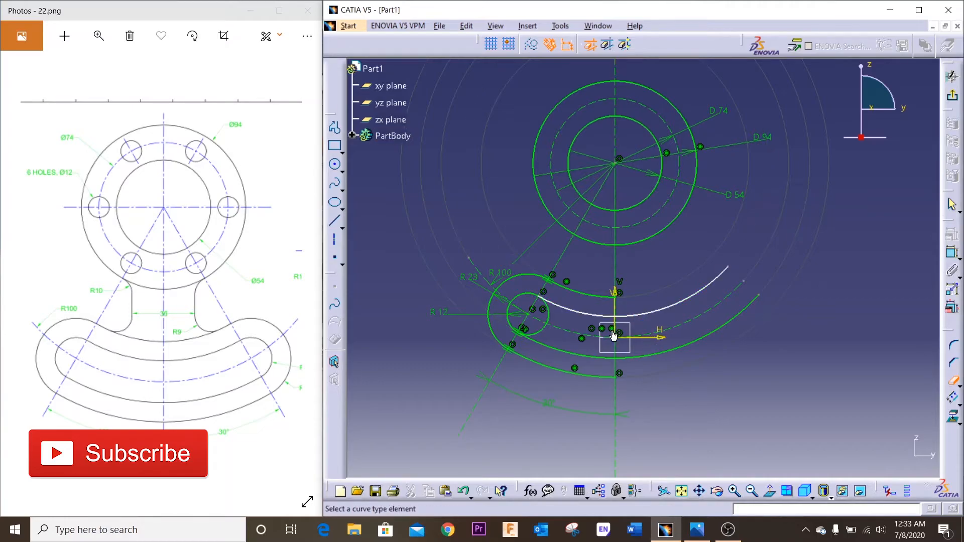
pyautogui.press('Escape')
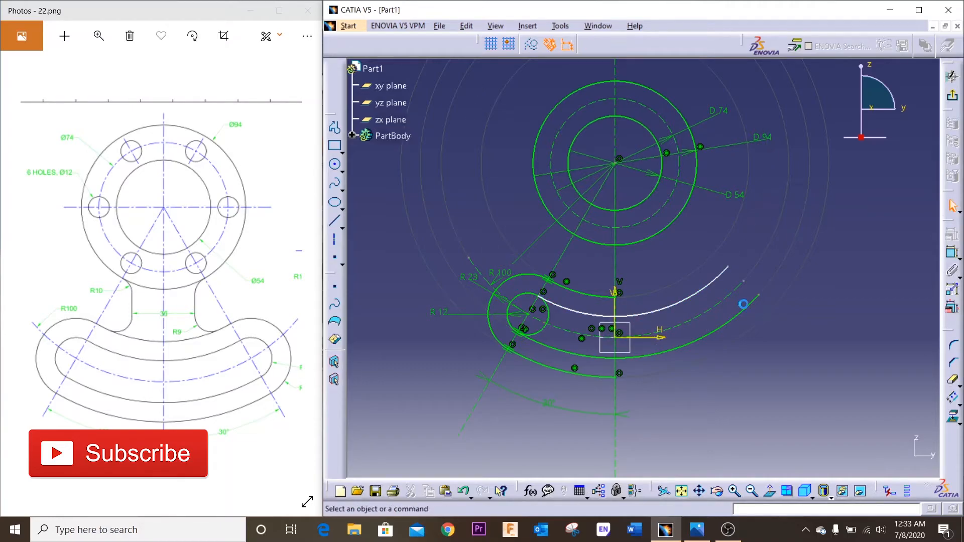
# Reapply the concentricity between the trimmed inner slot arc and the 100 mm construction arc
pyautogui.click(674, 304)
pyautogui.keyDown('ctrl'); pyautogui.click(680, 323); pyautogui.keyUp('ctrl')
pyautogui.click(952, 235)
pyautogui.click(898, 353)
pyautogui.click(862, 459)
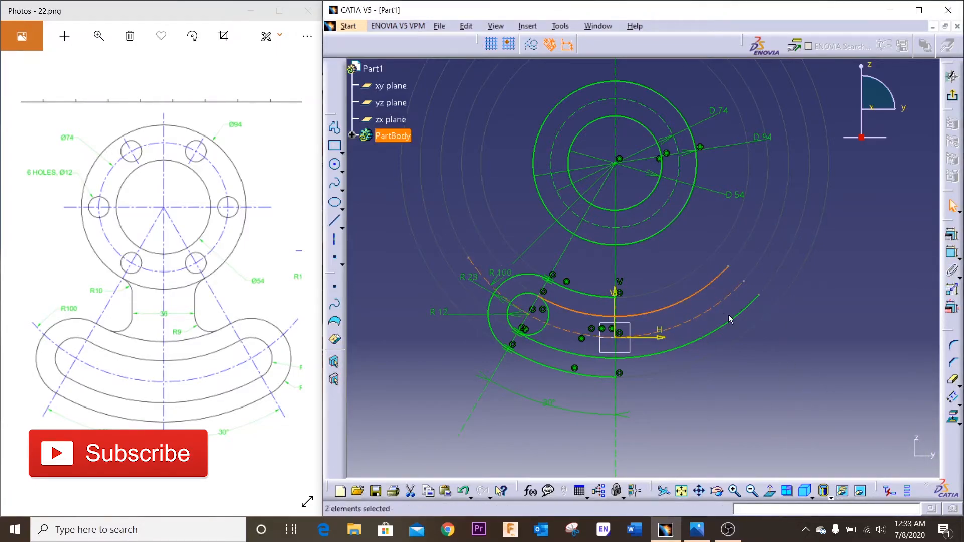
pyautogui.click(952, 234)
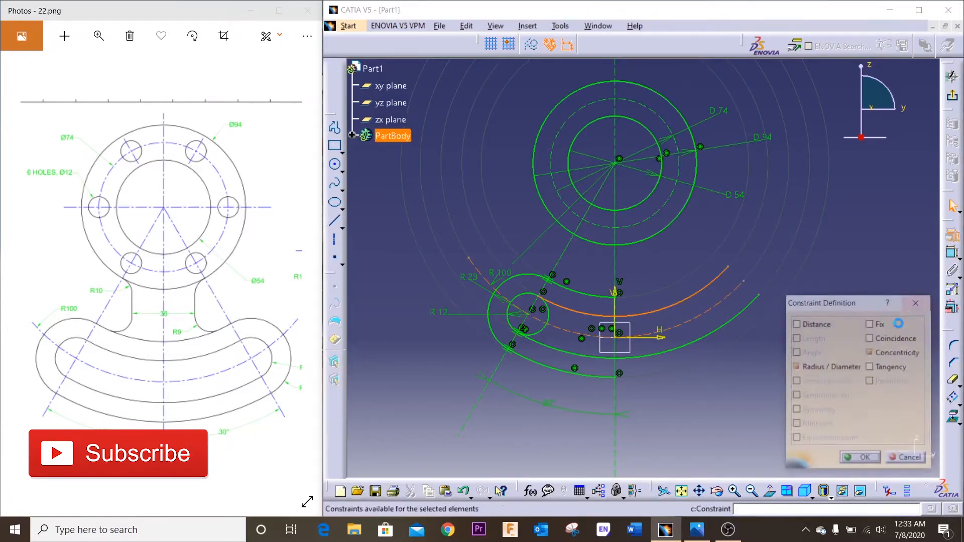
pyautogui.click(862, 459)
# Make the inner slot arc tangent to the 12 mm radius end circle
pyautogui.click(552, 312)
pyautogui.keyDown('ctrl'); pyautogui.click(554, 311); pyautogui.keyUp('ctrl')
pyautogui.click(951, 235)
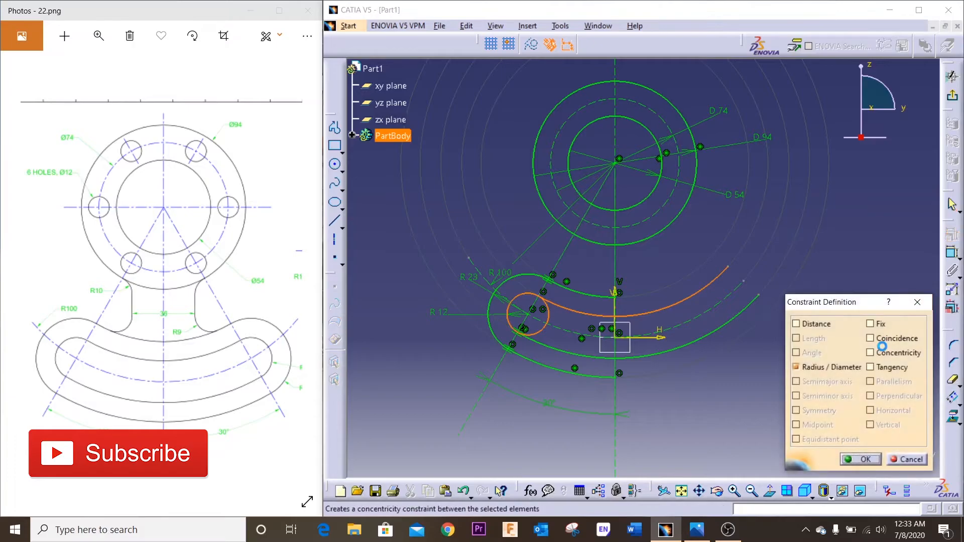
pyautogui.click(876, 367)
pyautogui.click(861, 459)
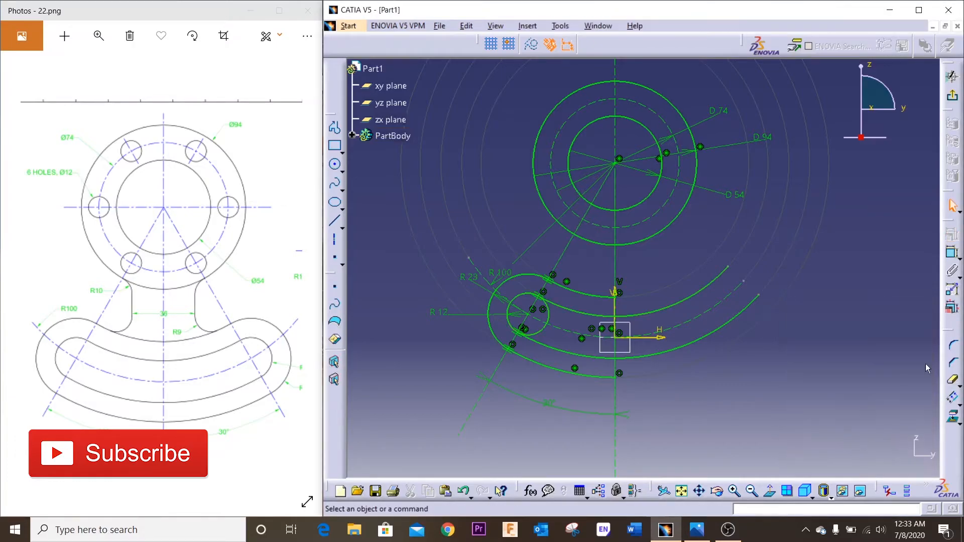
# Trim the slot arcs and construction arc beyond the vertical centreline, and remove the inner half of the 12 mm radius circle
pyautogui.click(952, 380)
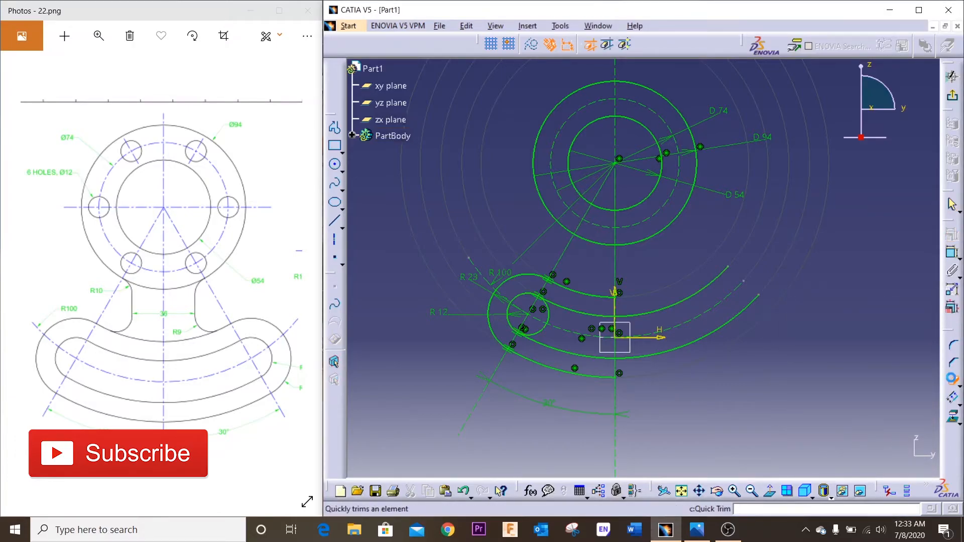
pyautogui.click(663, 309)
pyautogui.click(674, 328)
pyautogui.click(679, 348)
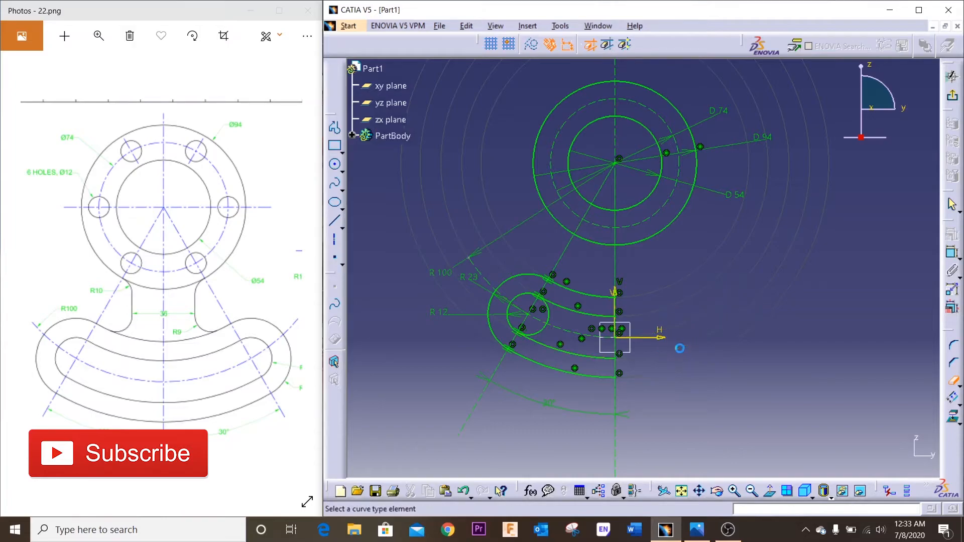
pyautogui.click(546, 322)
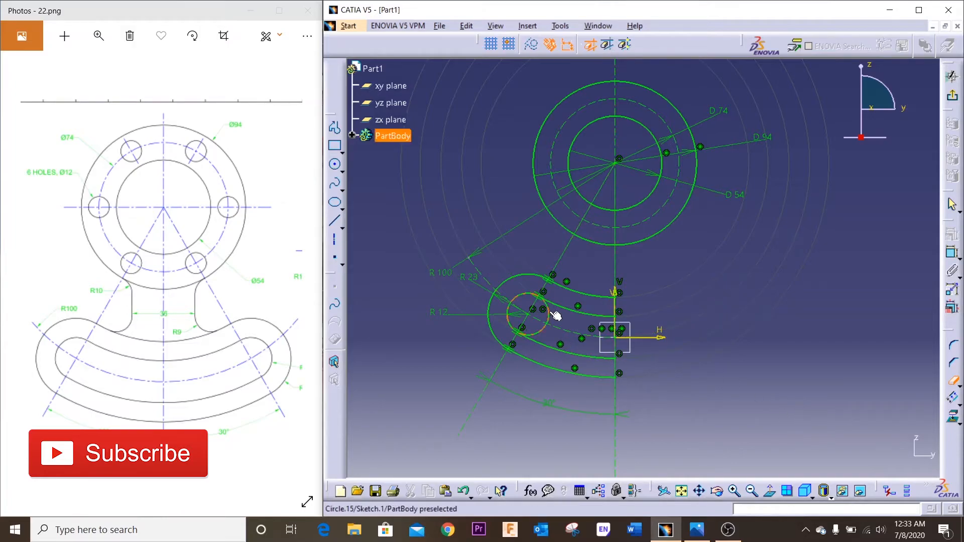
pyautogui.click(545, 336)
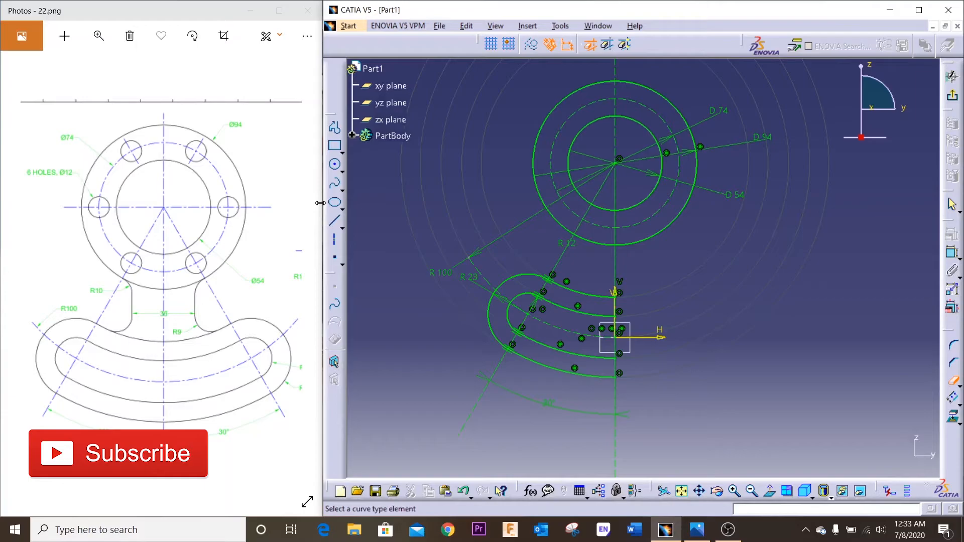
# Draw a short vertical line between the flange circle and the slotted arm, about 16 mm left of the centreline
pyautogui.click(334, 221)
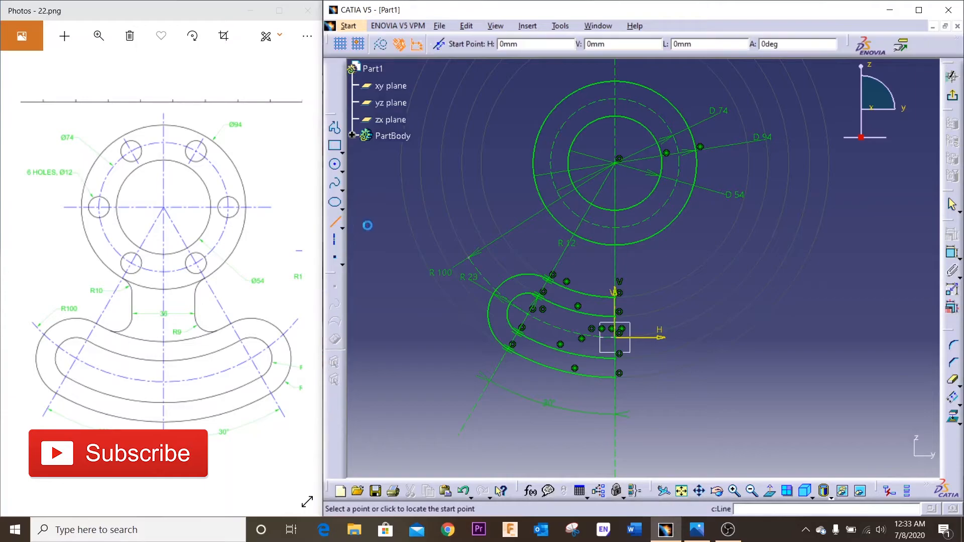
pyautogui.click(587, 252)
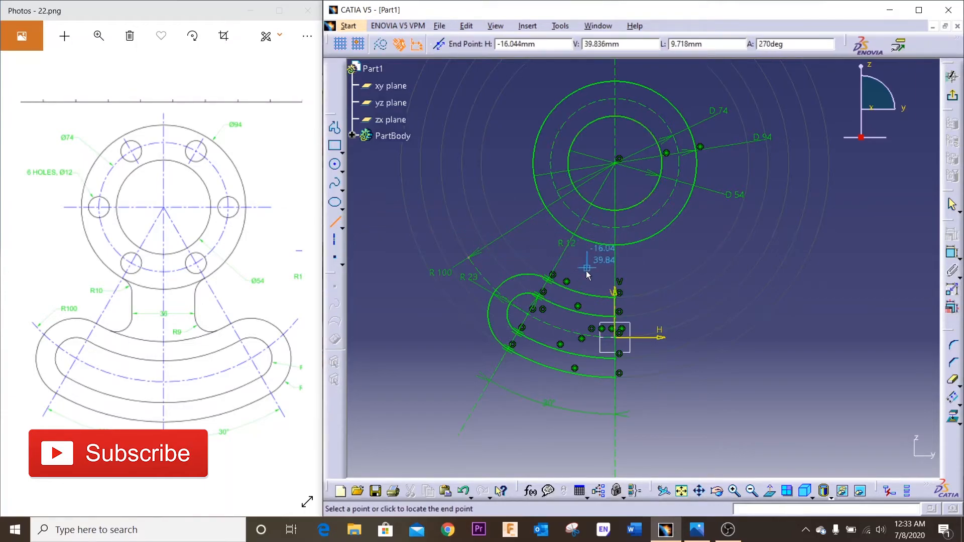
pyautogui.click(586, 281)
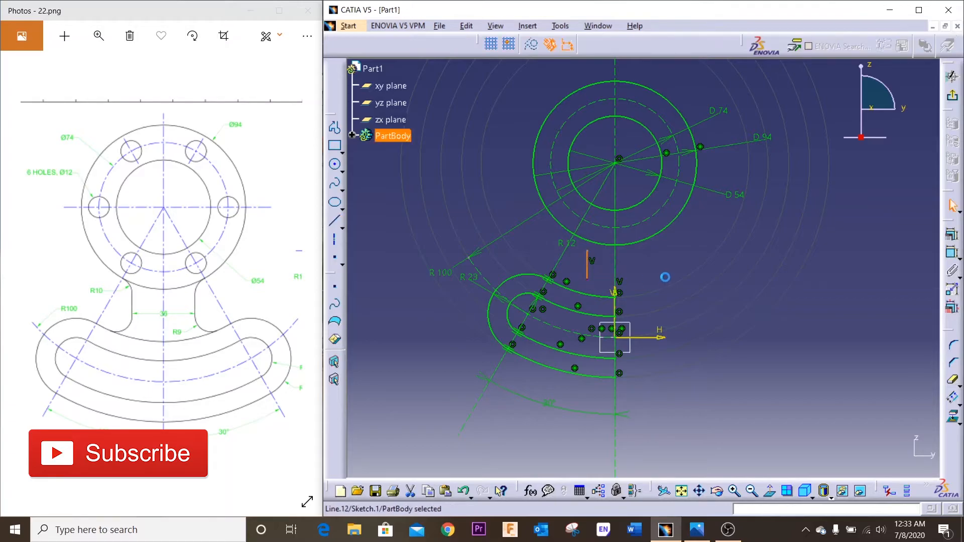
pyautogui.click(841, 358)
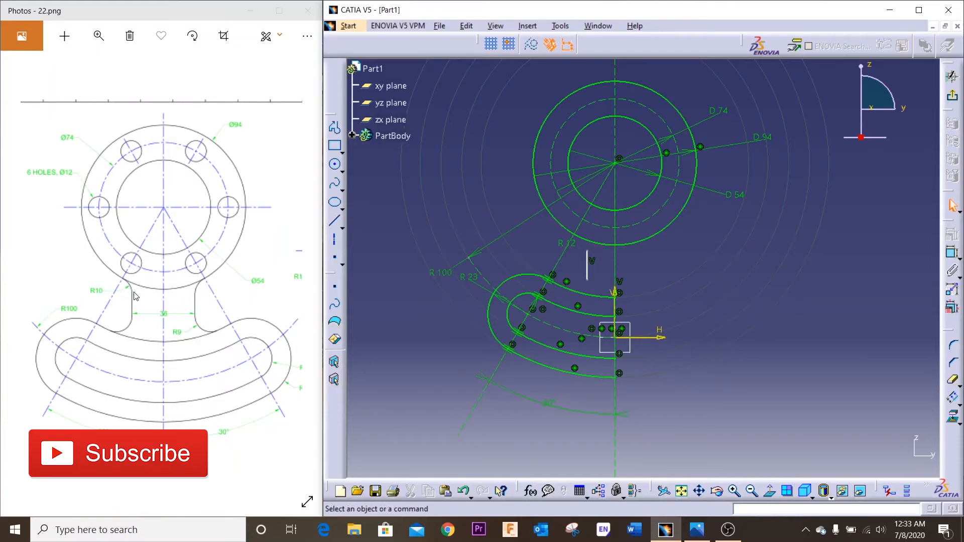
# Round the junction of the 94 mm flange circle and the vertical neck line with a 10 mm radius corner
pyautogui.click(952, 345)
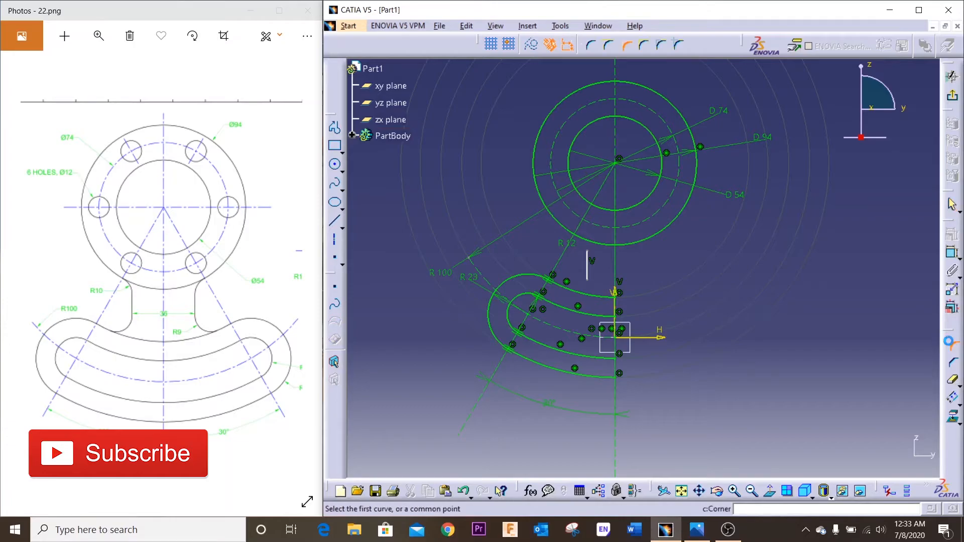
pyautogui.click(588, 242)
pyautogui.click(587, 263)
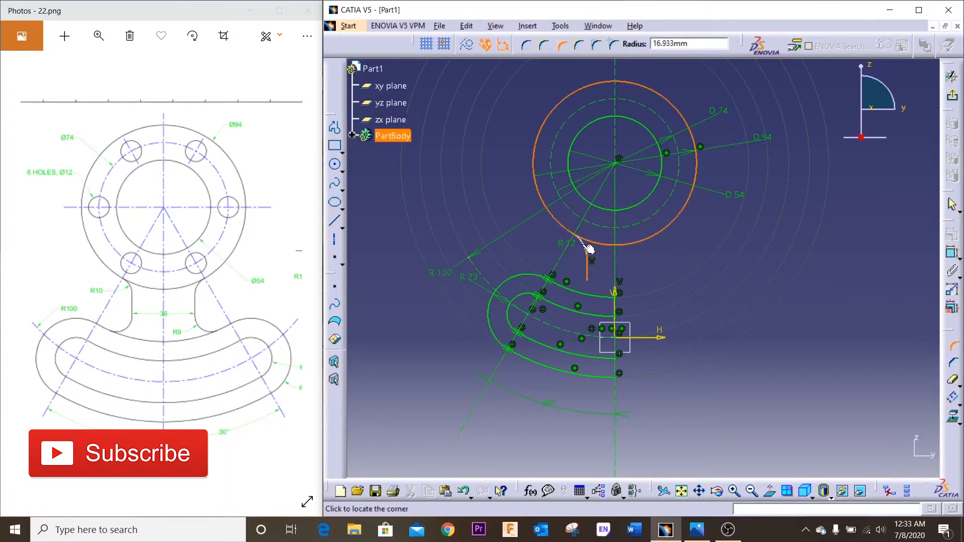
pyautogui.click(589, 248)
pyautogui.doubleClick(578, 245)
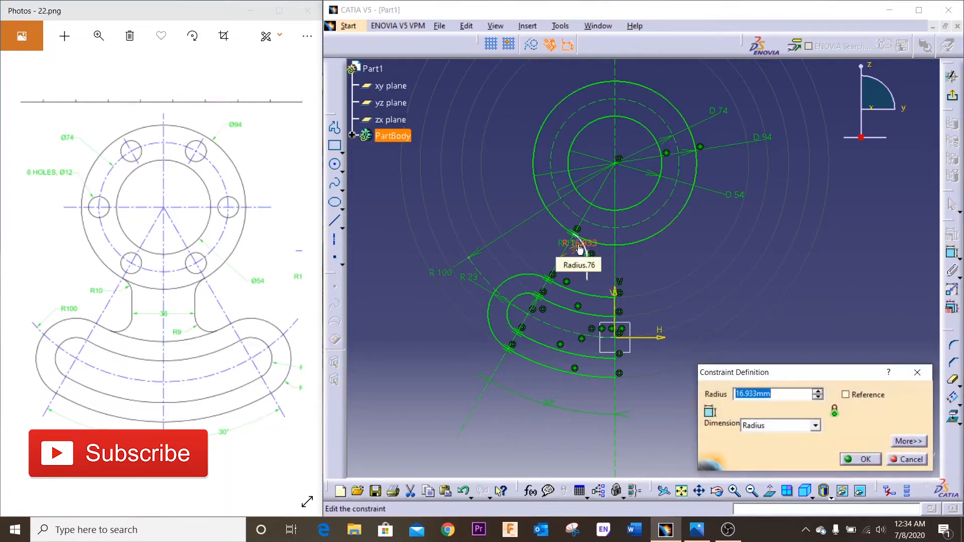
pyautogui.write('10')
pyautogui.press('Return')
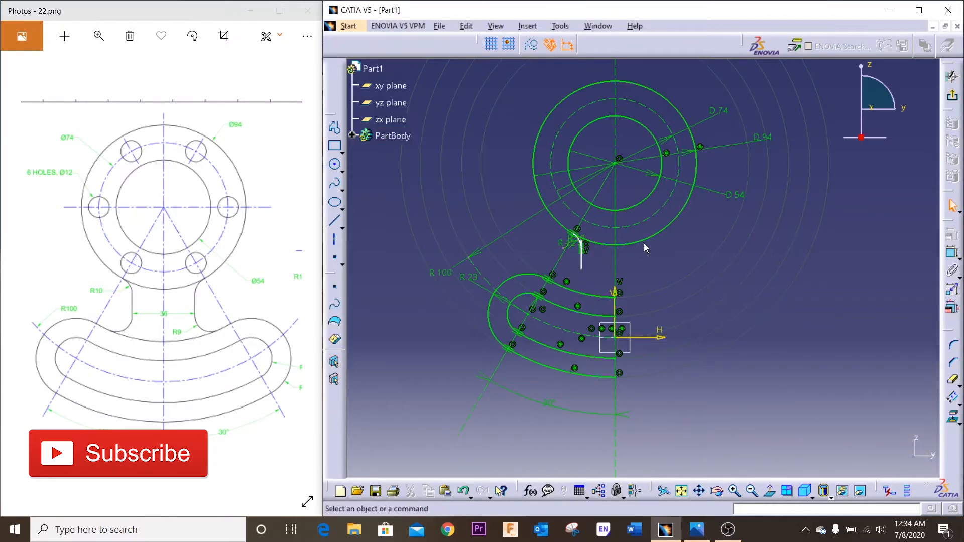
# Stretch the neck line down towards the arm and make its upper end coincident with the 10 mm corner
pyautogui.moveTo(581, 250); pyautogui.dragTo(583, 268)
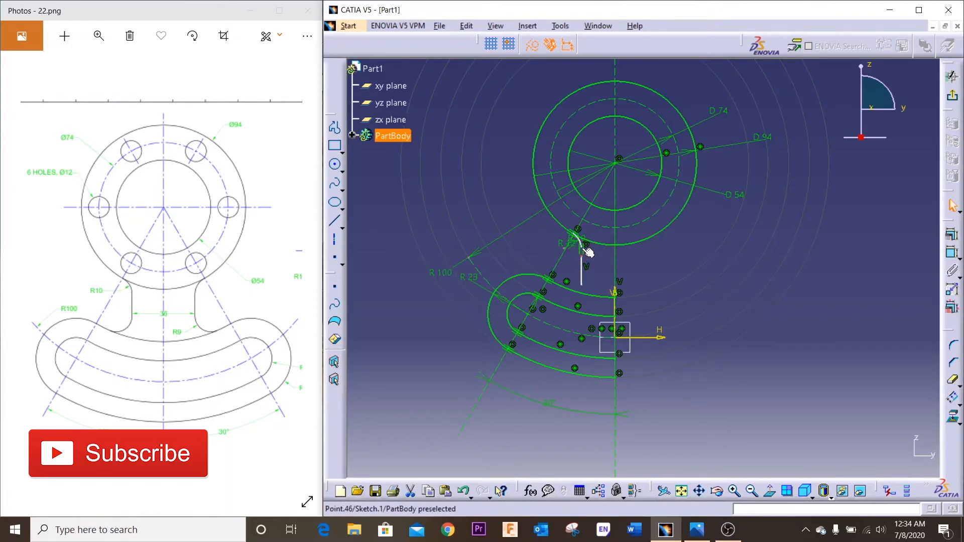
pyautogui.click(952, 234)
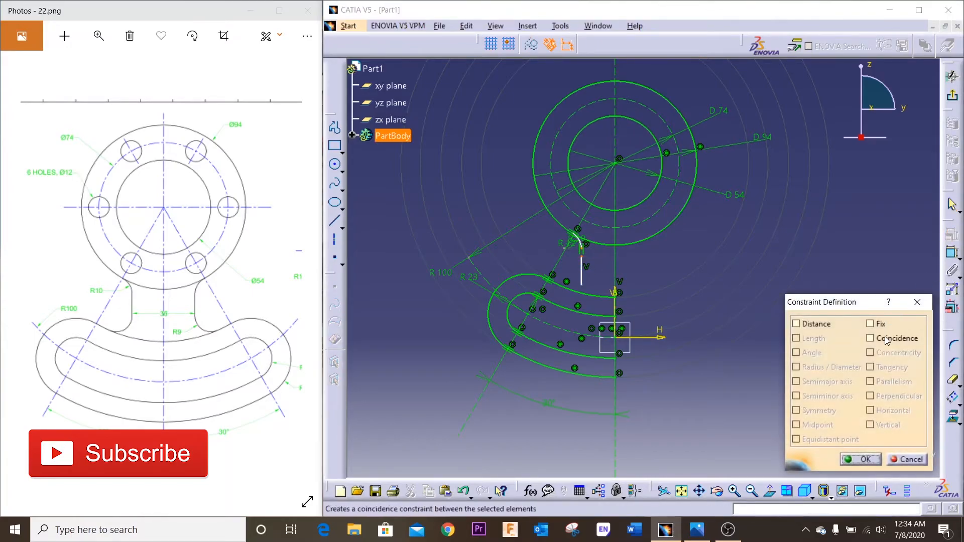
pyautogui.click(860, 459)
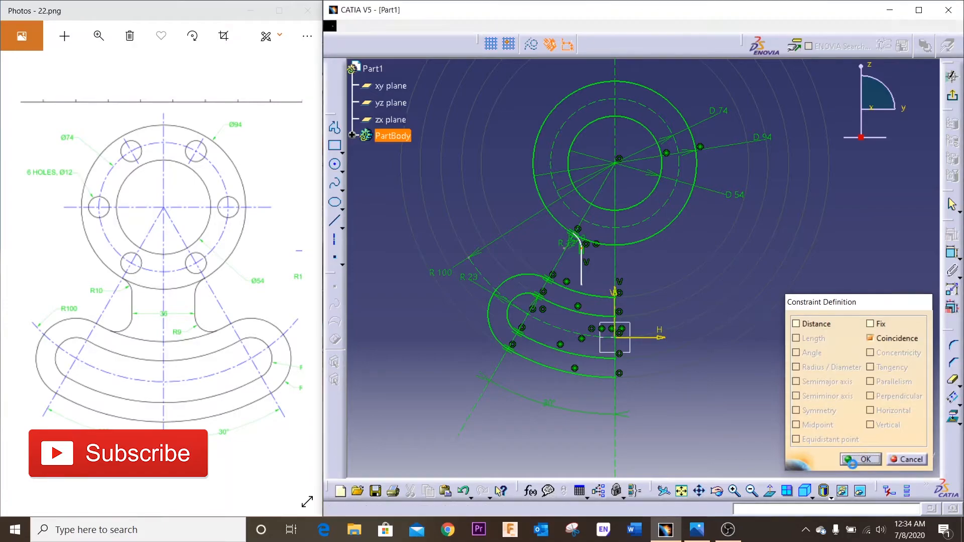
# Add a 9 mm radius corner between the neck line and the arm's upper outer arc
pyautogui.click(734, 493)
pyautogui.click(734, 492)
pyautogui.click(734, 492)
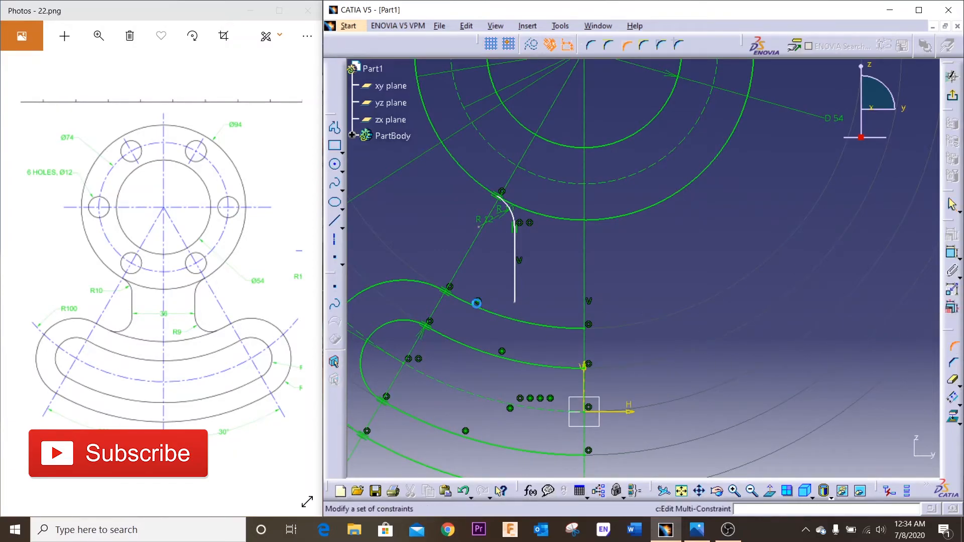
pyautogui.click(483, 305)
pyautogui.click(518, 302)
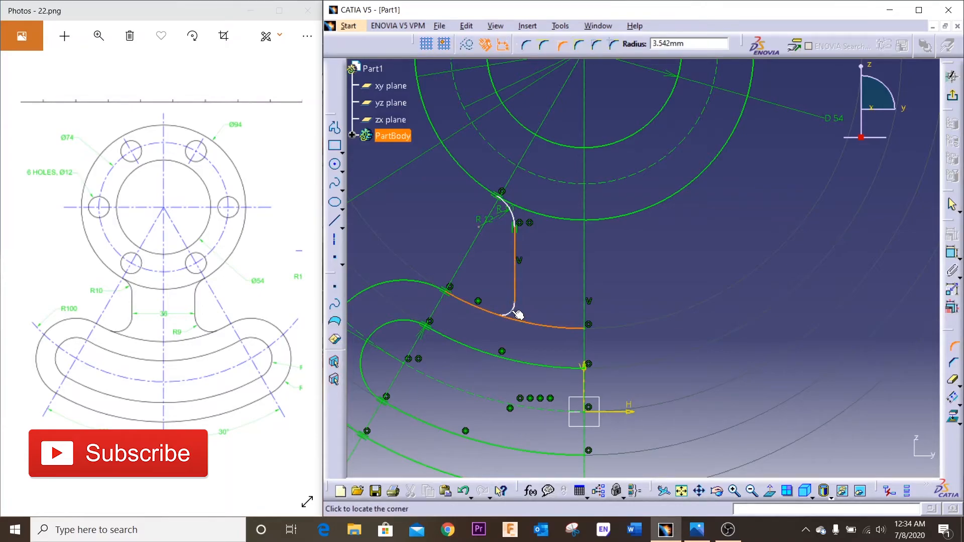
pyautogui.click(518, 315)
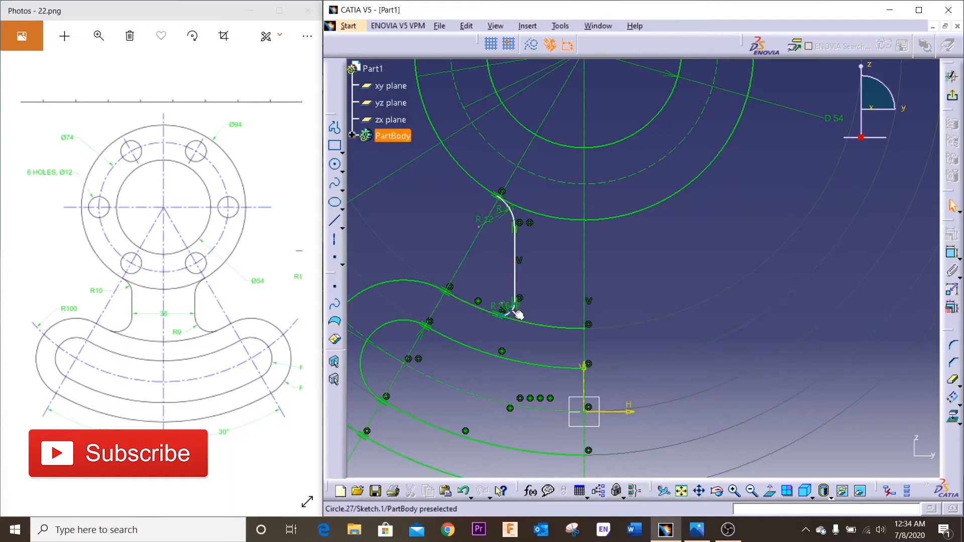
pyautogui.doubleClick(508, 306)
pyautogui.write('9')
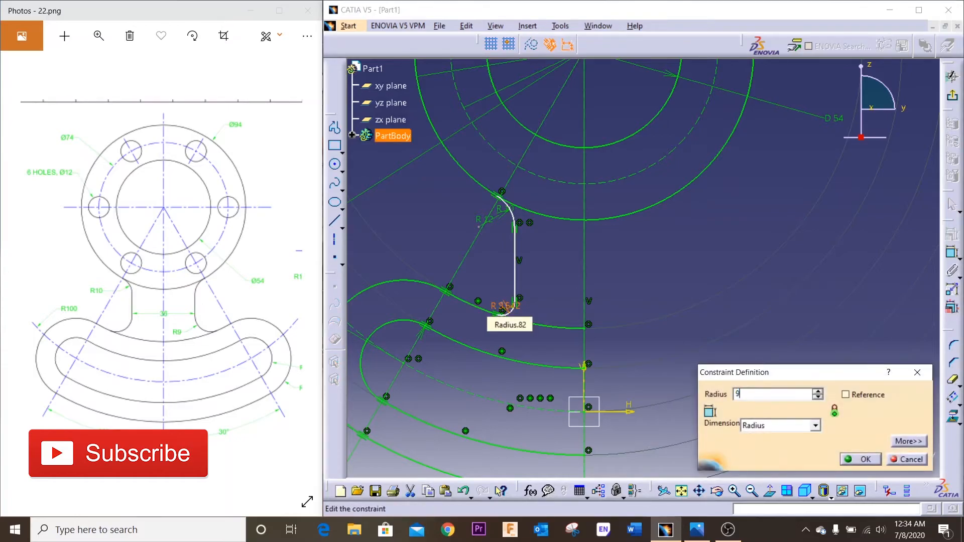
pyautogui.press('Return')
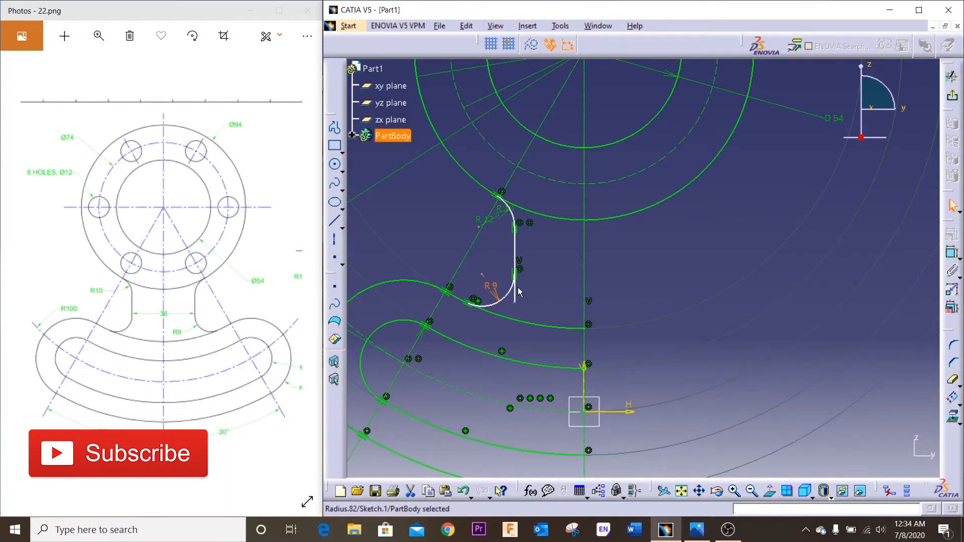
# Shorten the neck line's lower end to meet the 9 mm corner and nudge the line slightly left
pyautogui.click(558, 265)
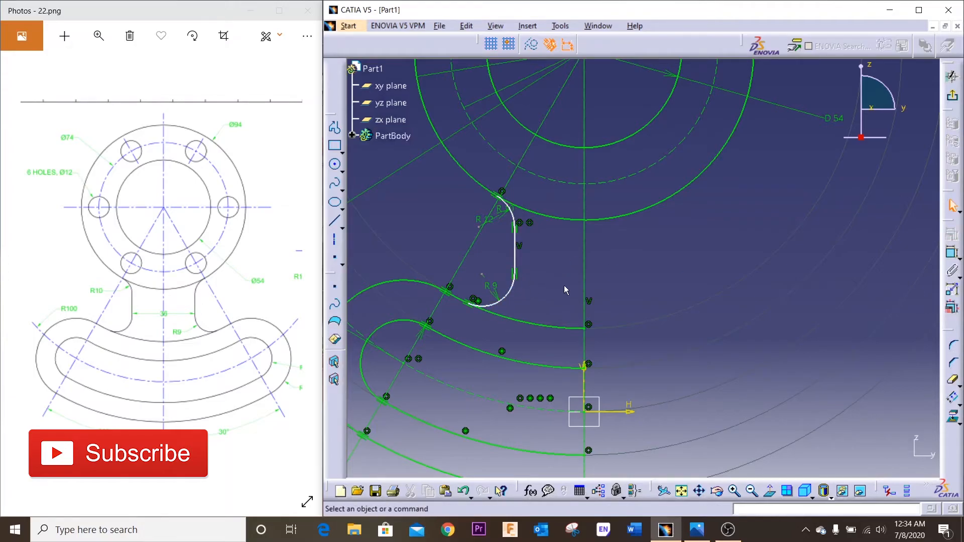
pyautogui.click(520, 278)
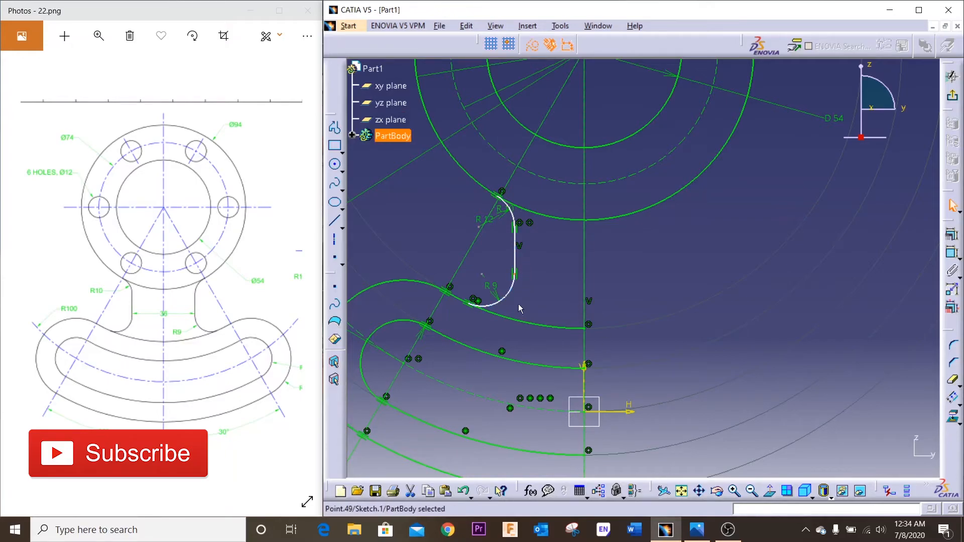
pyautogui.moveTo(518, 261)
pyautogui.mouseDown()
pyautogui.moveTo(540, 261)
pyautogui.moveTo(513, 262)
pyautogui.mouseUp()
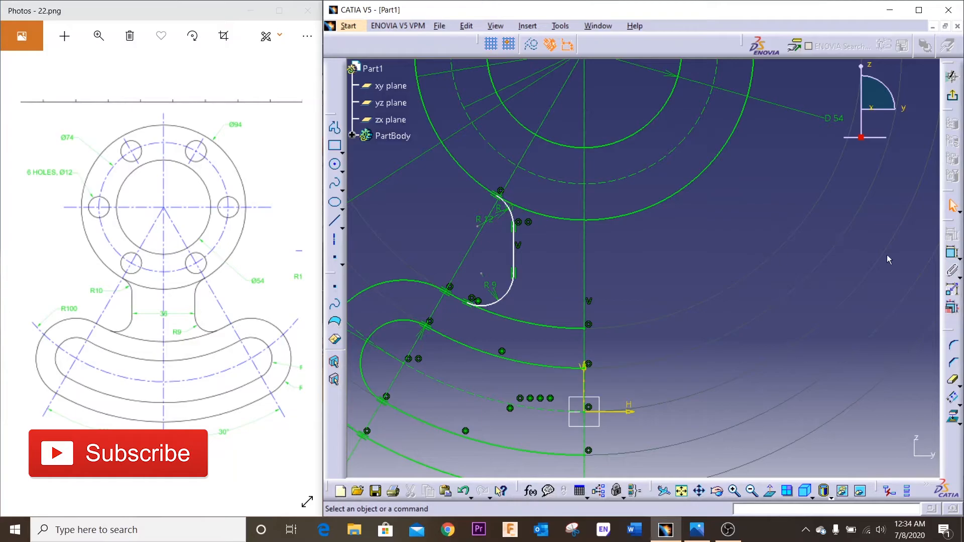
# Dimension the neck line's distance from the vertical centreline and set it to 36/2 mm
pyautogui.click(952, 254)
pyautogui.click(935, 264)
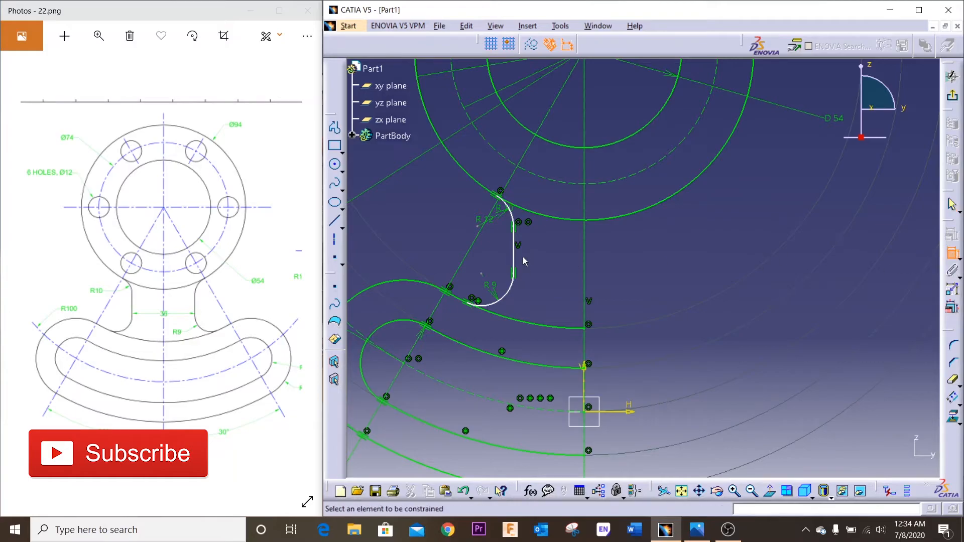
pyautogui.click(513, 251)
pyautogui.click(585, 264)
pyautogui.click(547, 283)
pyautogui.doubleClick(549, 280)
pyautogui.write('36/2')
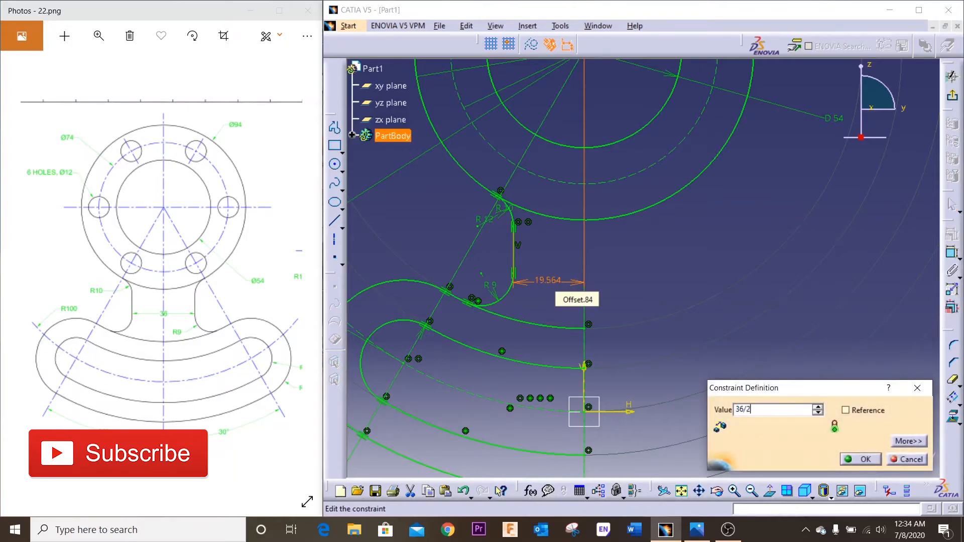
pyautogui.press('Return')
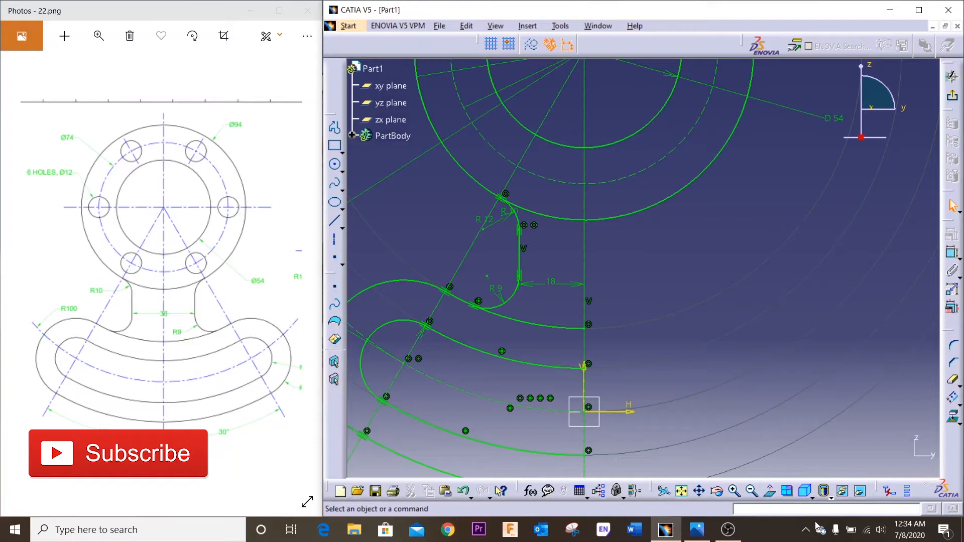
# Trim away the right halves of the 54 mm and 94 mm flange circles at the vertical centreline
pyautogui.click(752, 491)
pyautogui.click(751, 491)
pyautogui.click(752, 491)
pyautogui.click(752, 492)
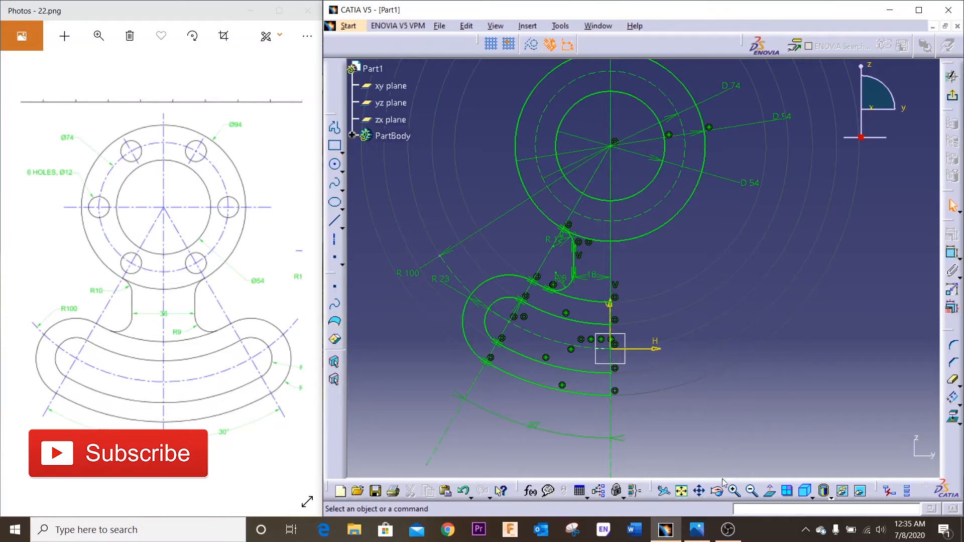
pyautogui.click(700, 491)
pyautogui.moveTo(722, 242); pyautogui.dragTo(713, 326)
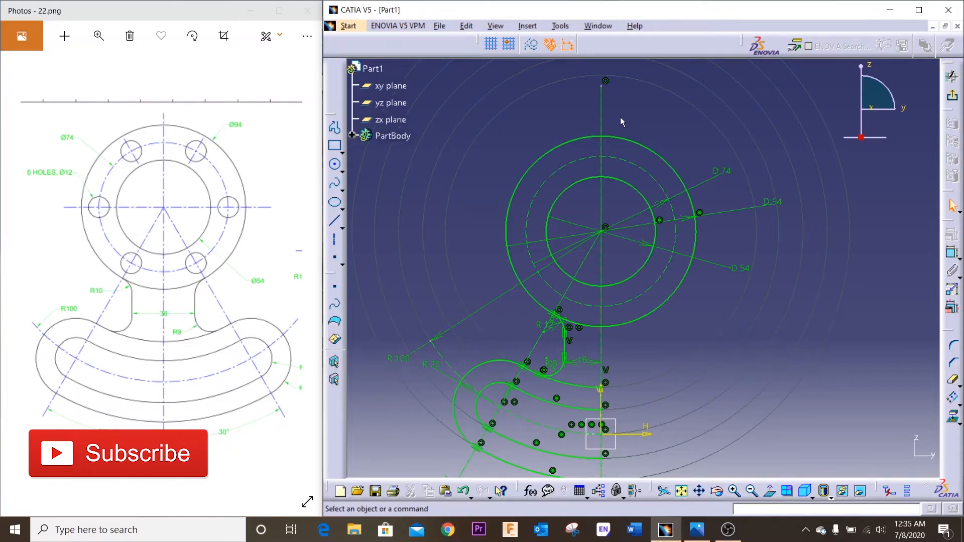
pyautogui.click(953, 380)
pyautogui.click(650, 205)
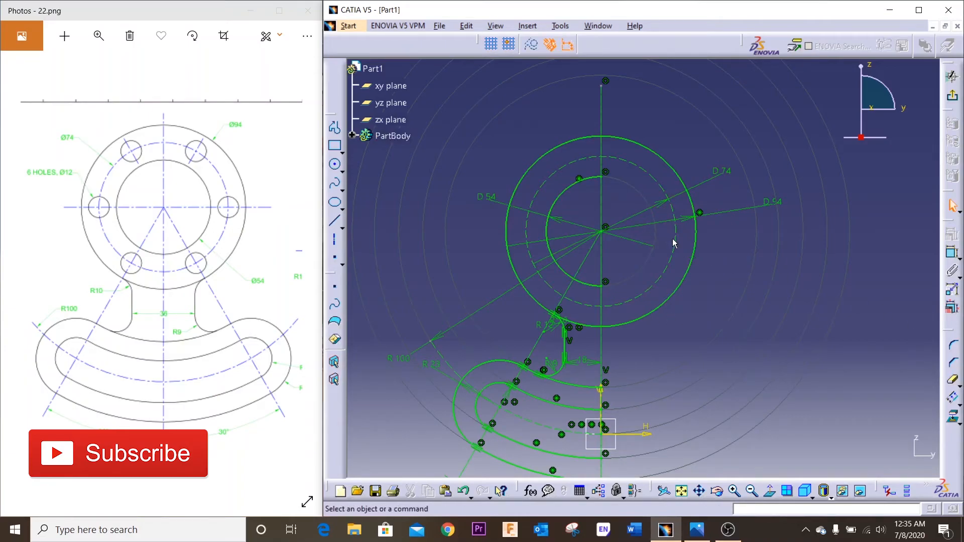
pyautogui.click(675, 239)
pyautogui.click(952, 380)
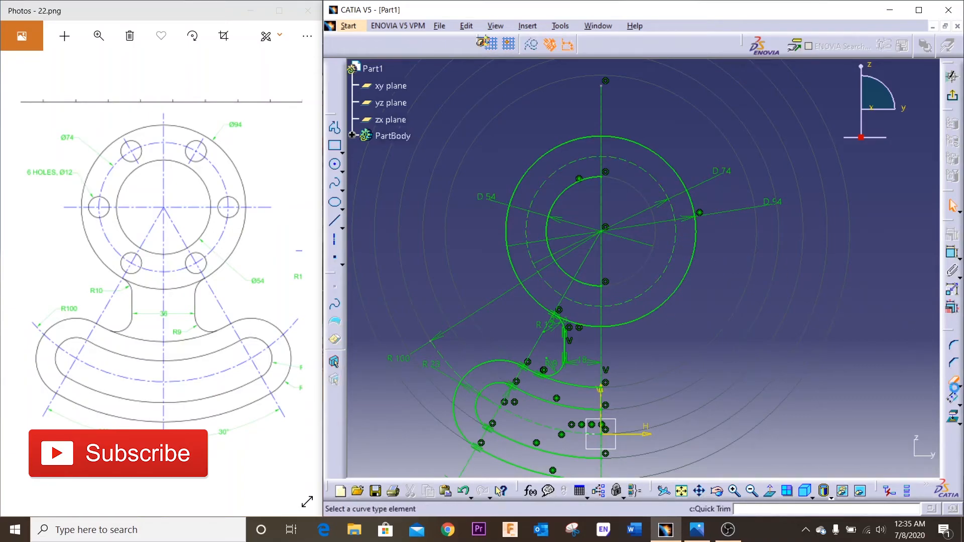
pyautogui.click(701, 263)
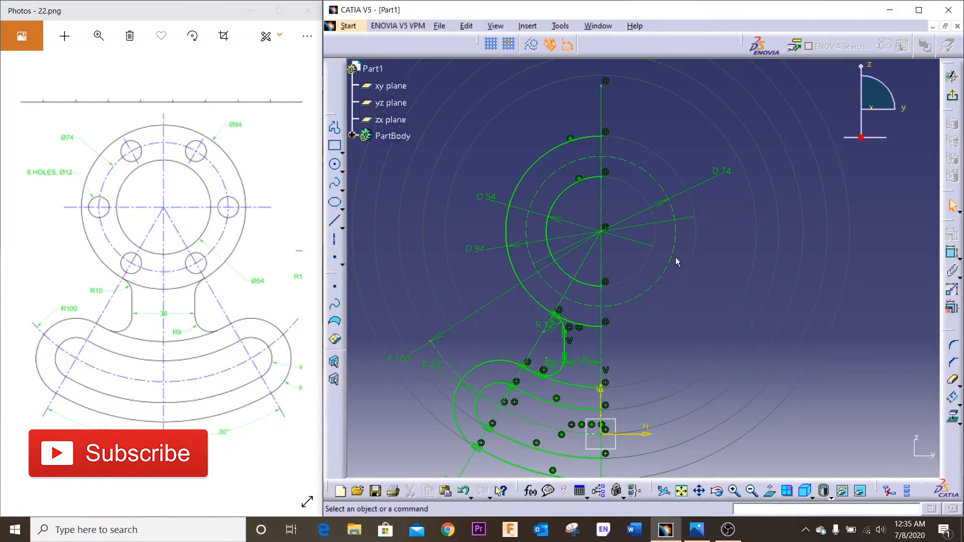
# Trim away the right half of the dashed 74 mm bolt circle at the vertical centreline
pyautogui.click(675, 257)
pyautogui.click(824, 293)
pyautogui.click(953, 380)
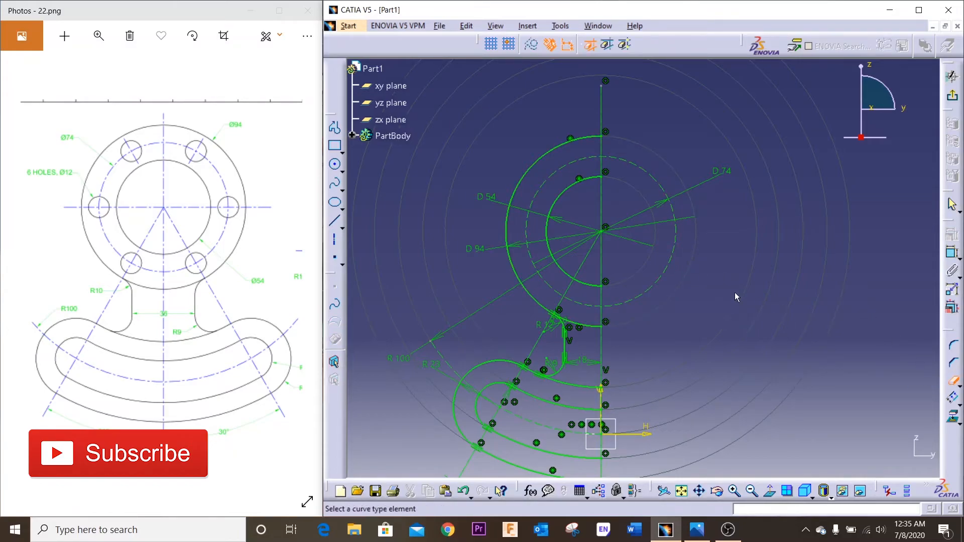
pyautogui.click(679, 256)
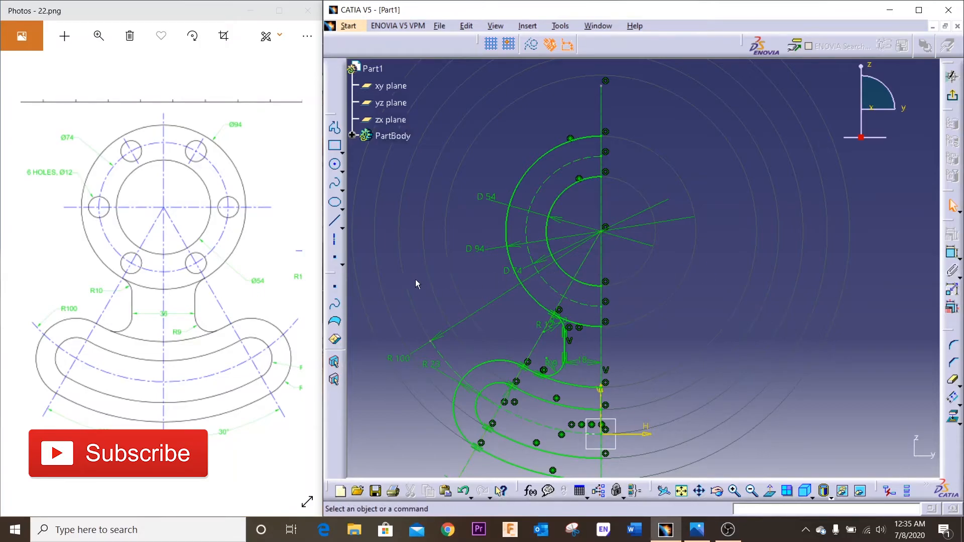
# Draw a horizontal construction line leftward from the flange centre, and delete the small circle where it crosses the bolt circle
pyautogui.click(335, 164)
pyautogui.click(334, 221)
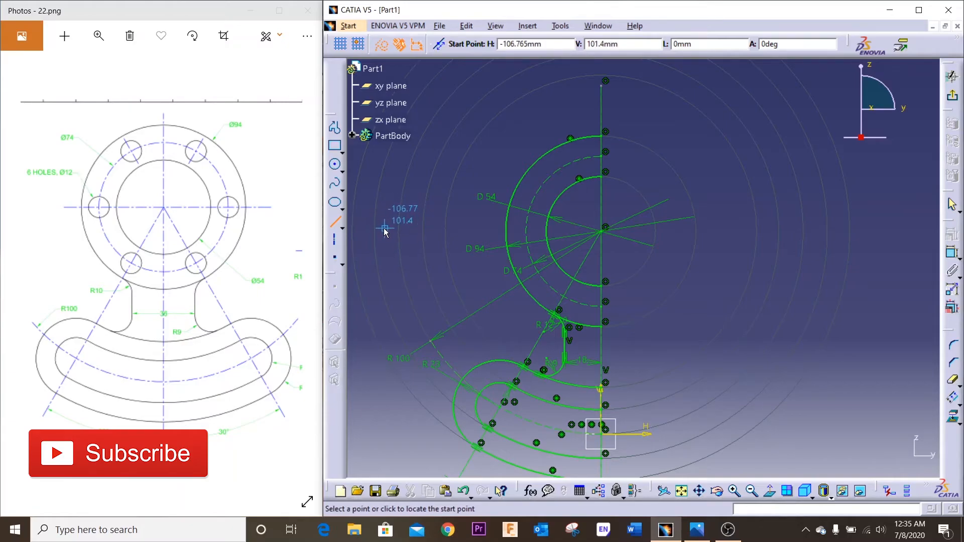
pyautogui.click(606, 229)
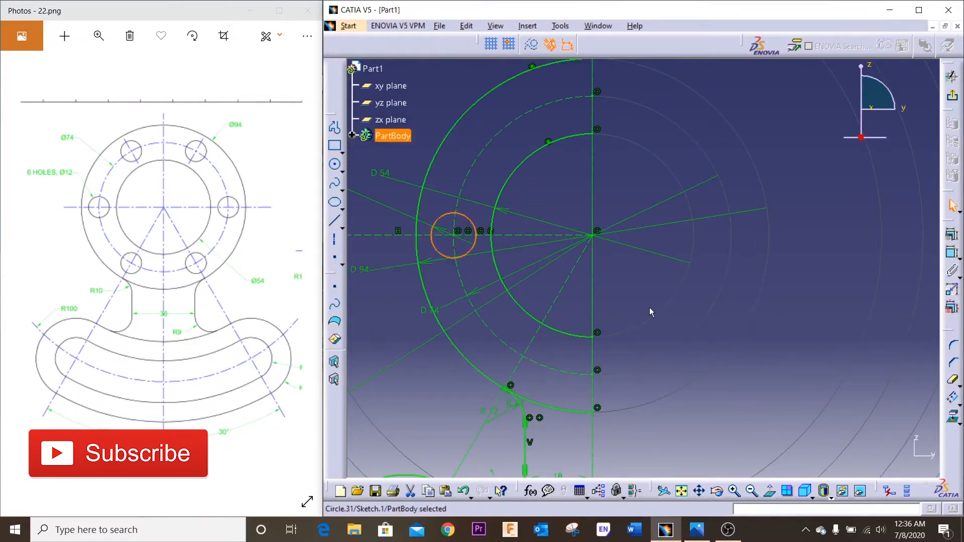
pyautogui.press('Delete')
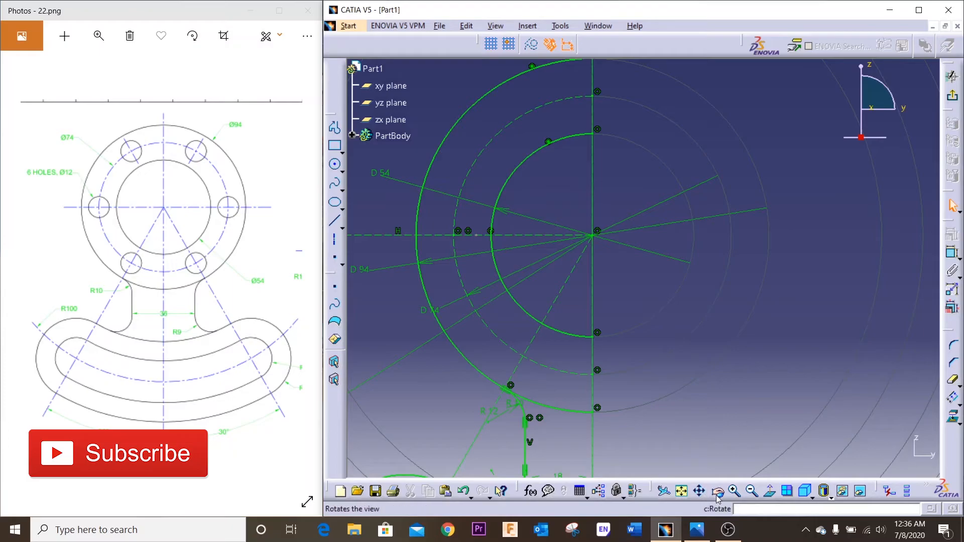
# Hide the sketch's dimensional and geometrical constraints, with the whole left half in view in a maximized window
pyautogui.click(752, 491)
pyautogui.click(699, 491)
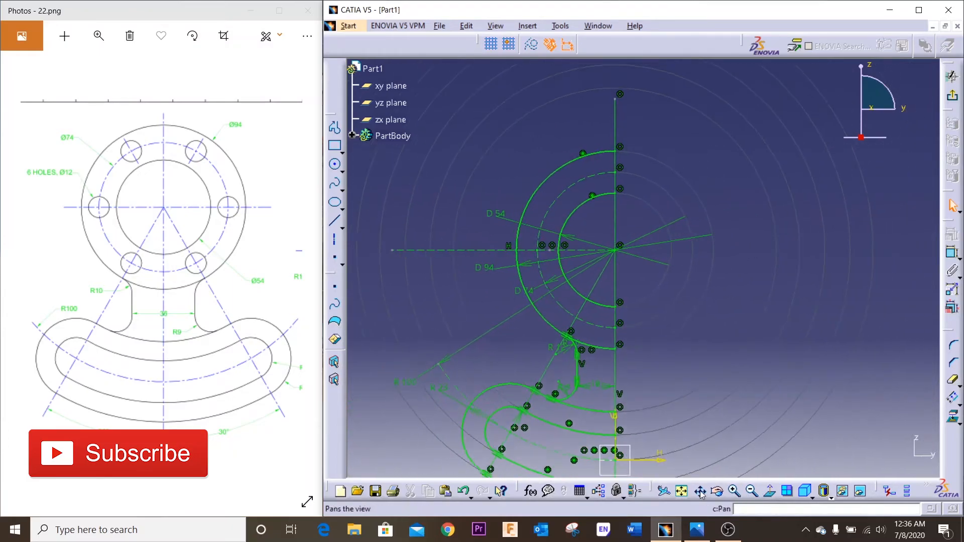
pyautogui.moveTo(774, 383); pyautogui.dragTo(747, 325)
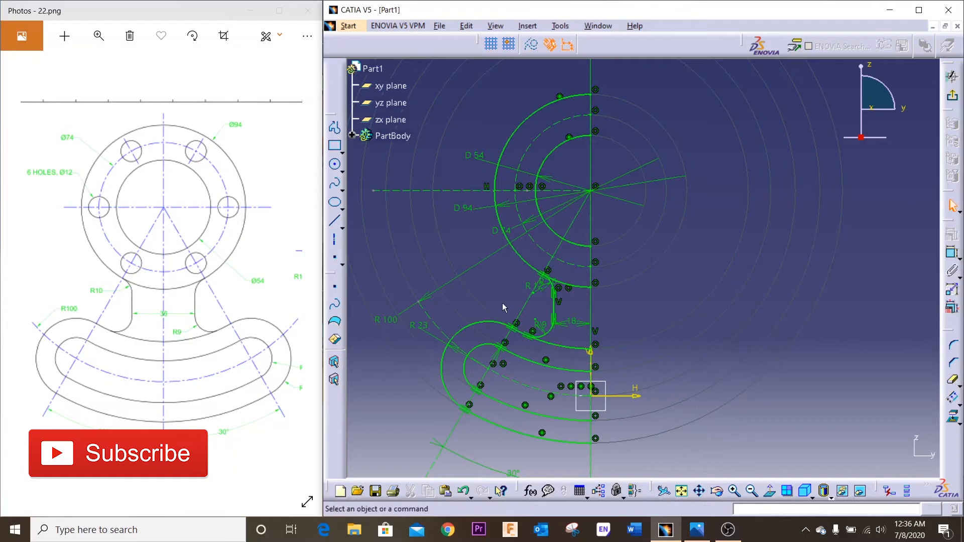
pyautogui.click(550, 44)
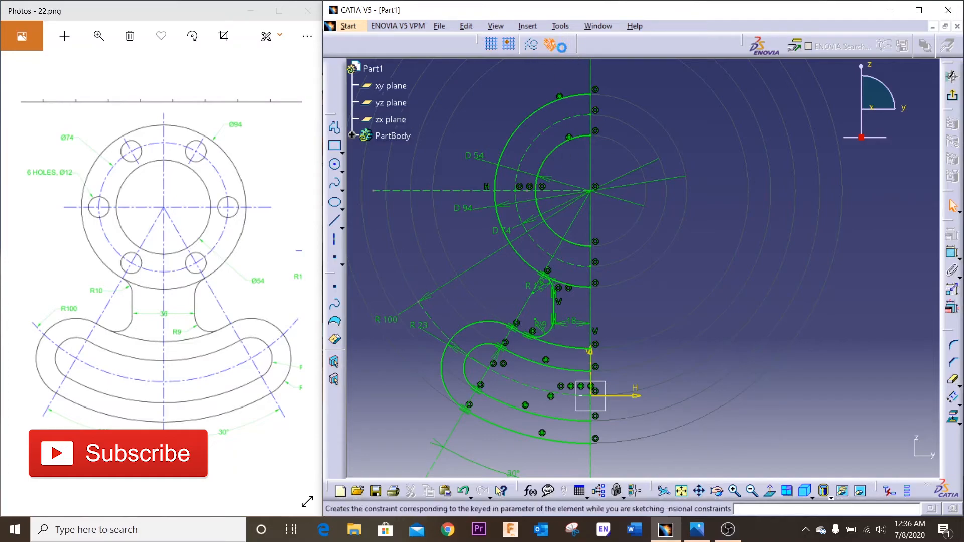
pyautogui.click(919, 10)
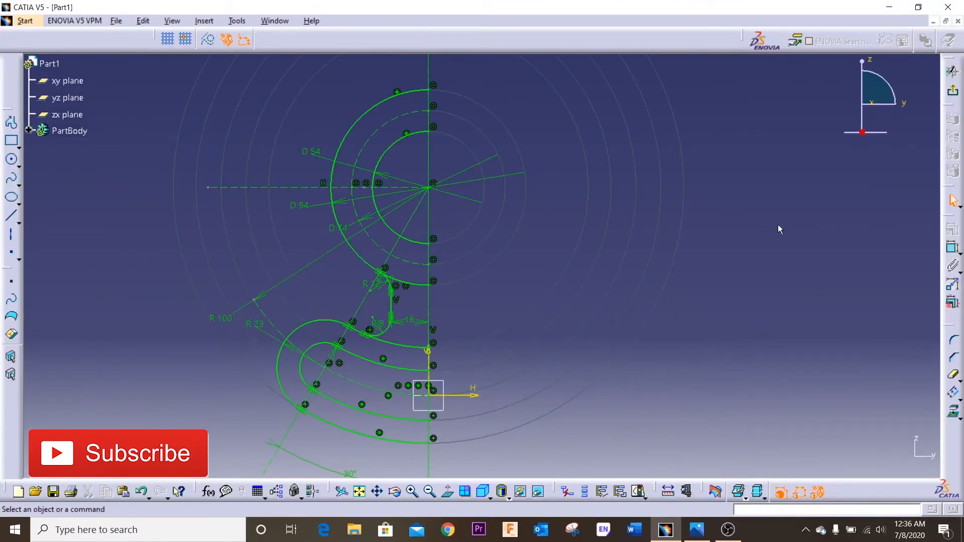
pyautogui.click(799, 492)
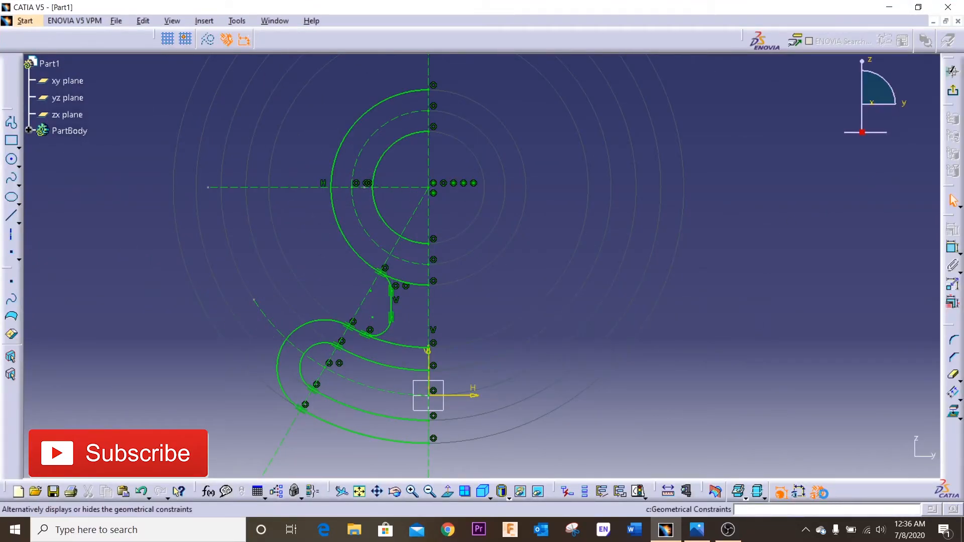
pyautogui.click(817, 492)
# Mirror the complete left half of the flange, neck and slotted arm about the vertical centreline
pyautogui.click(697, 530)
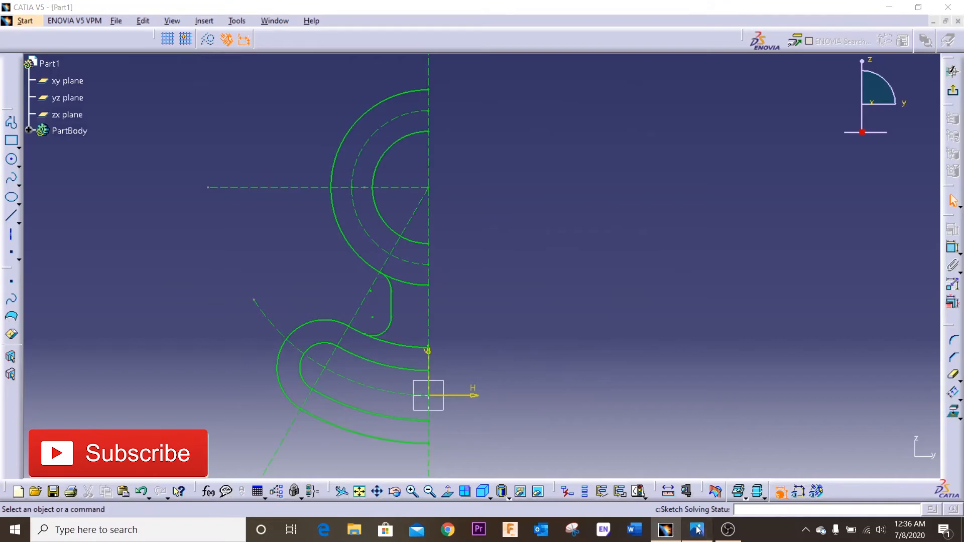
pyautogui.click(583, 293)
pyautogui.moveTo(213, 89); pyautogui.dragTo(686, 460)
pyautogui.click(507, 243)
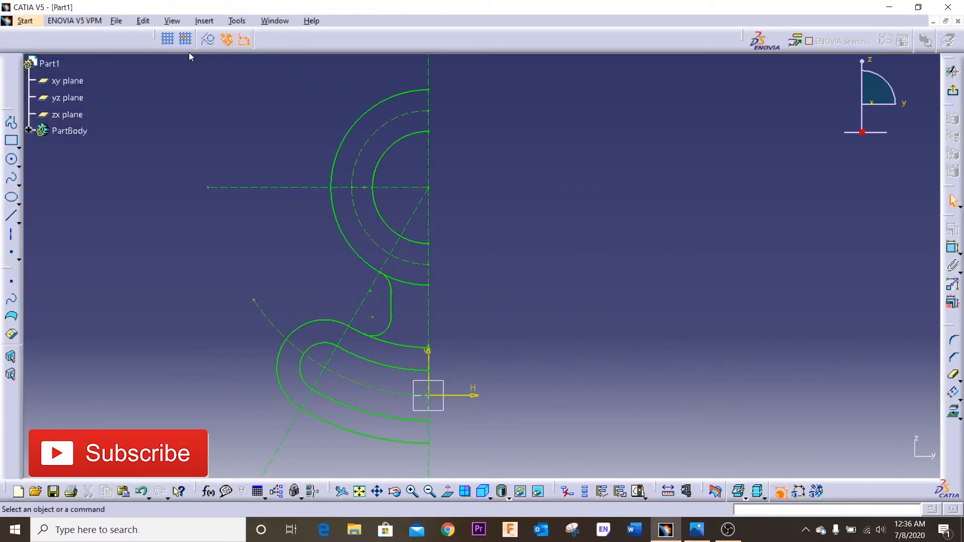
pyautogui.moveTo(170, 65); pyautogui.dragTo(745, 459)
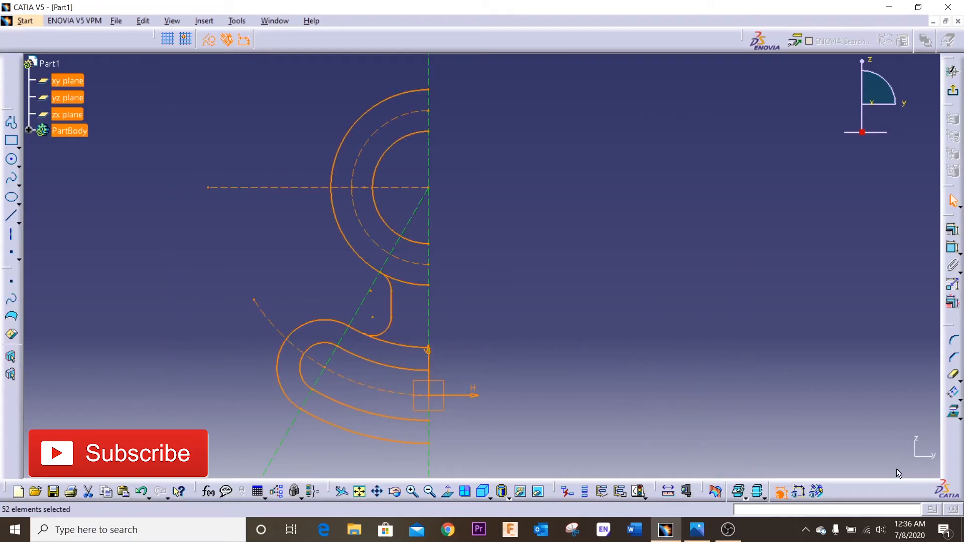
pyautogui.click(960, 399)
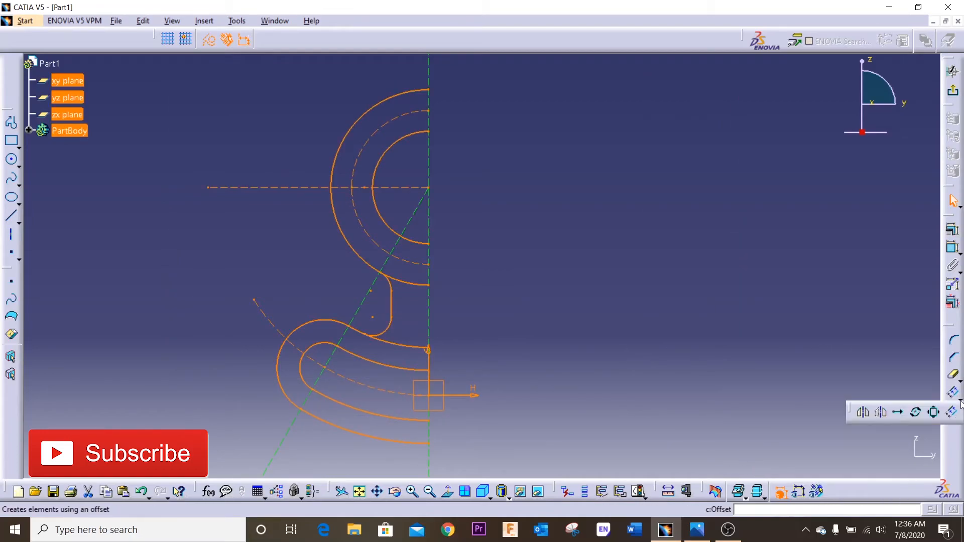
pyautogui.click(864, 414)
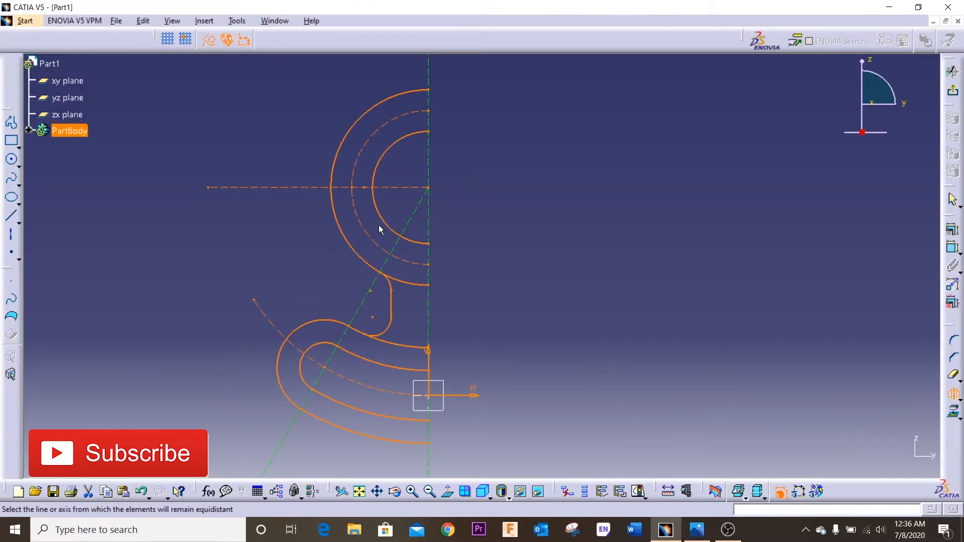
pyautogui.click(429, 312)
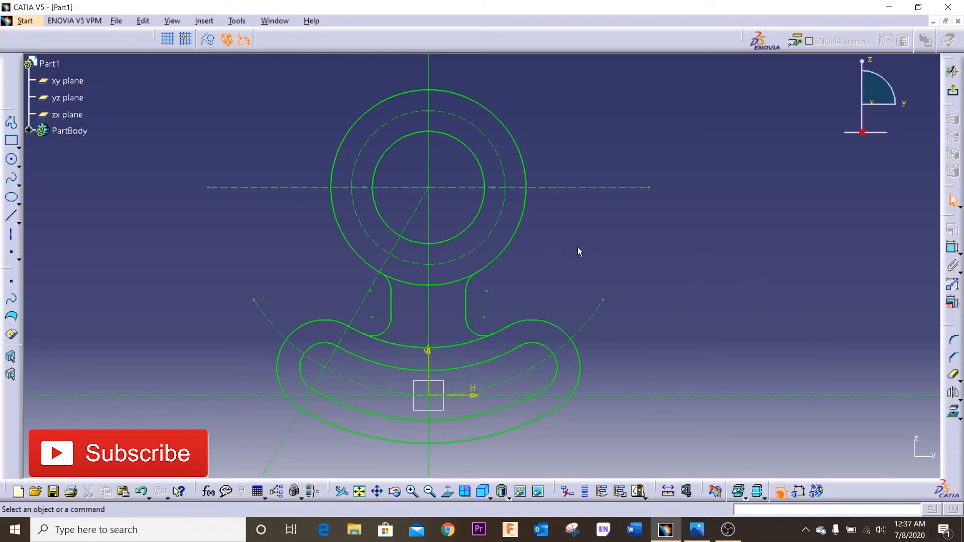
# Show the mirrored sketch's dimensional and geometrical constraints for a check, and hide them again
pyautogui.click(799, 492)
pyautogui.click(817, 492)
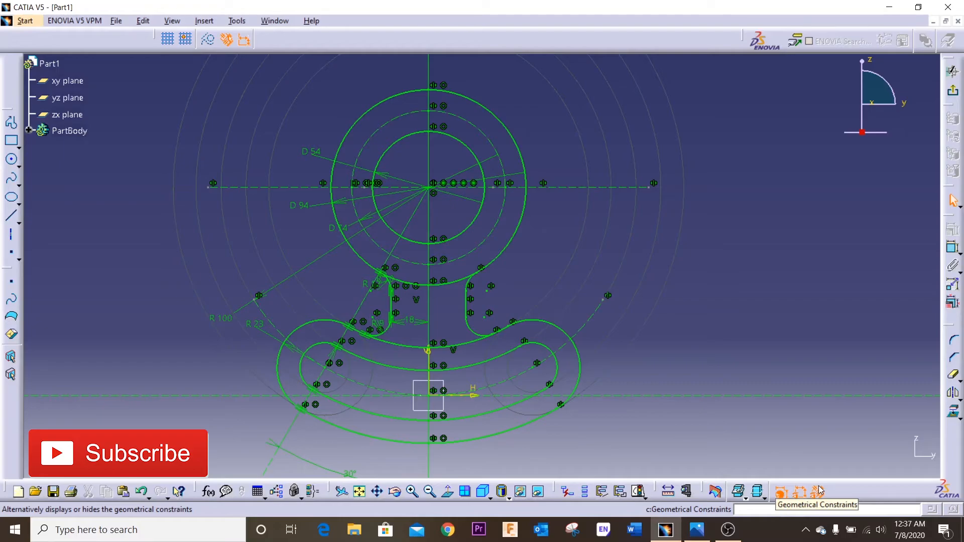
pyautogui.click(800, 492)
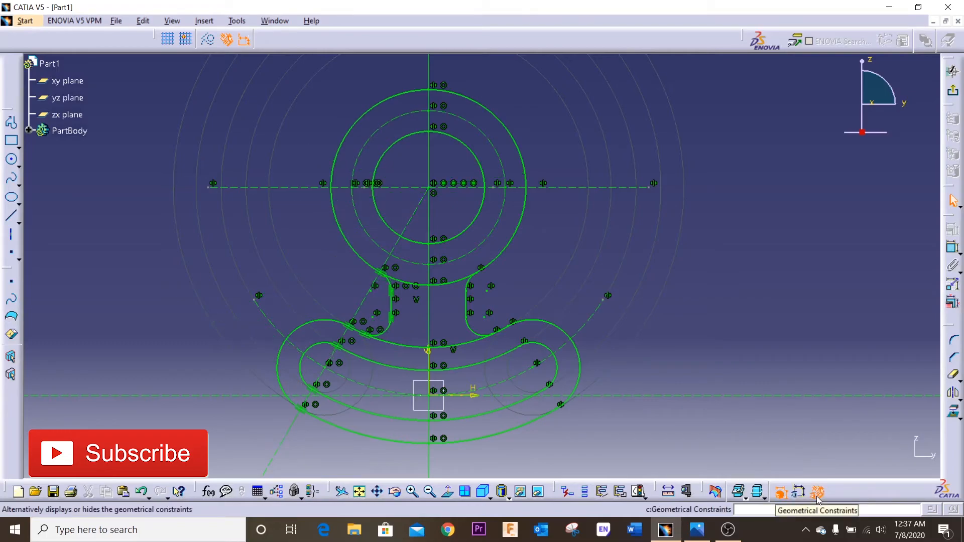
pyautogui.click(818, 491)
pyautogui.doubleClick(557, 11)
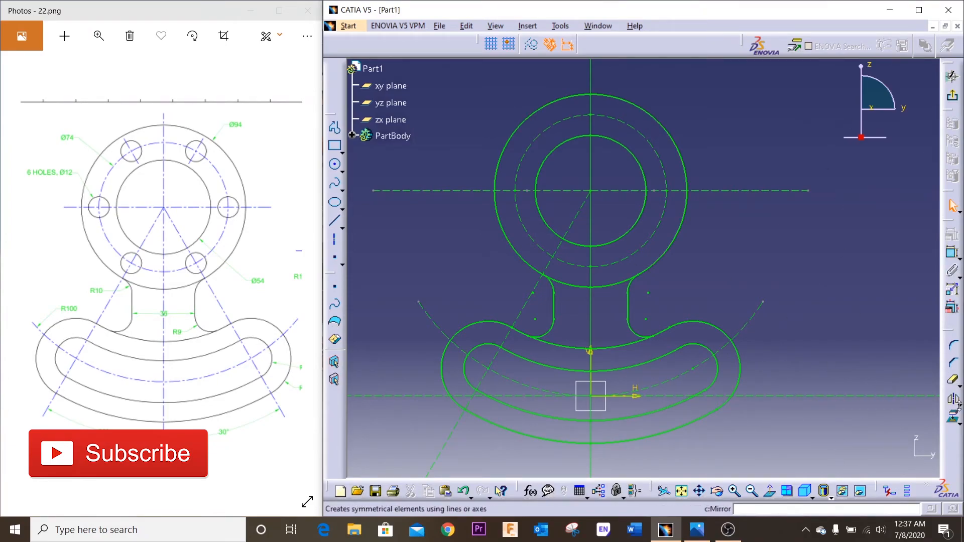
pyautogui.click(952, 419)
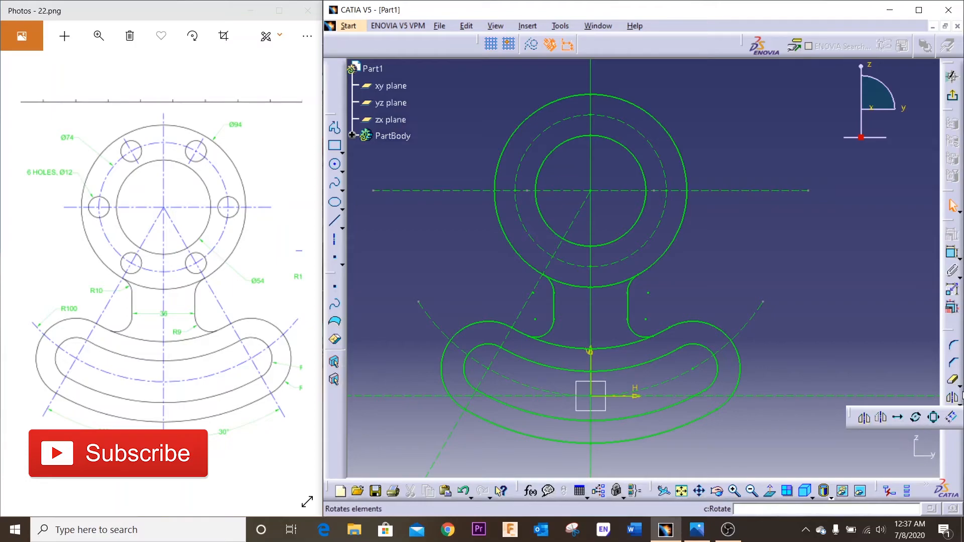
pyautogui.click(915, 417)
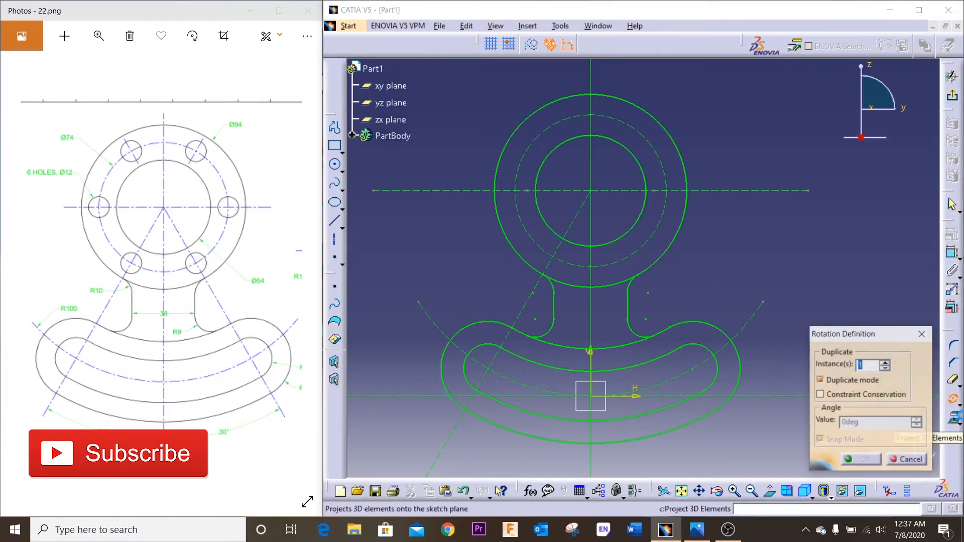
pyautogui.click(919, 461)
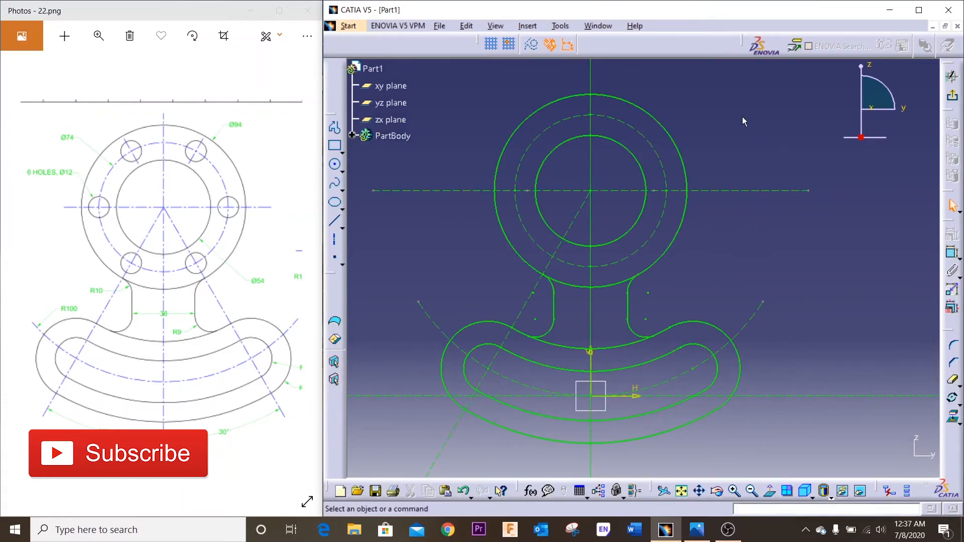
# Draw a circle about 14 mm in diameter where the 74 mm bolt circle crosses the horizontal centreline on the left
pyautogui.click(334, 163)
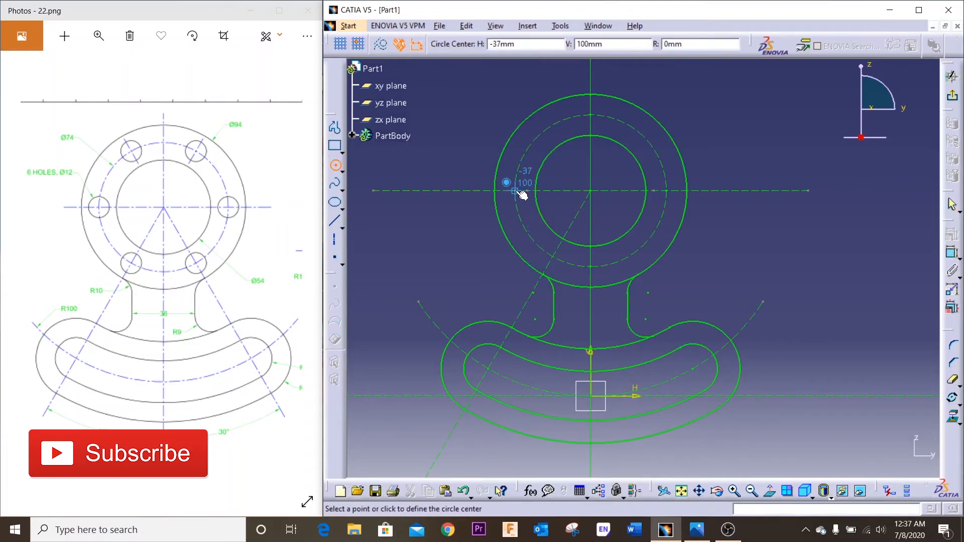
pyautogui.click(515, 191)
pyautogui.click(530, 193)
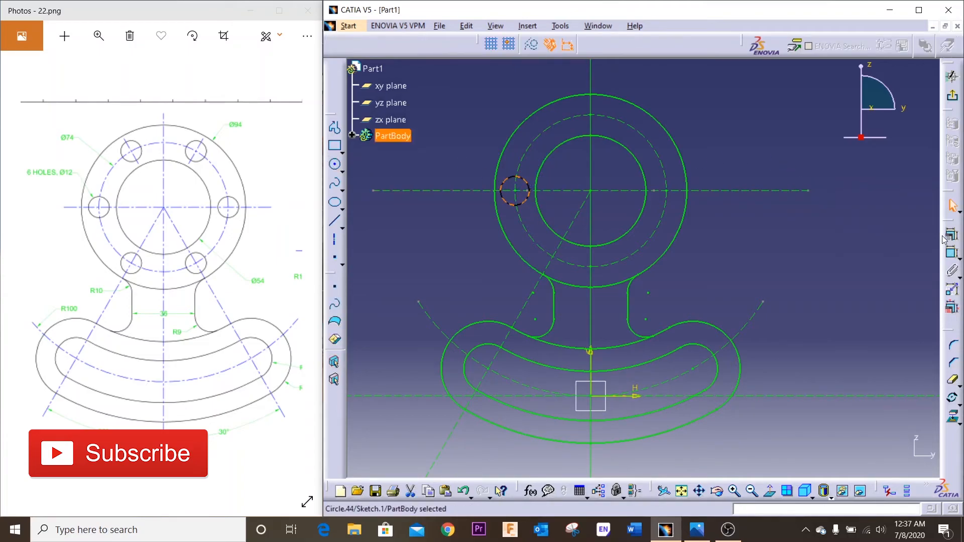
# Dimension the small hole circle's diameter, and delete the duplicate reference dimension
pyautogui.click(951, 252)
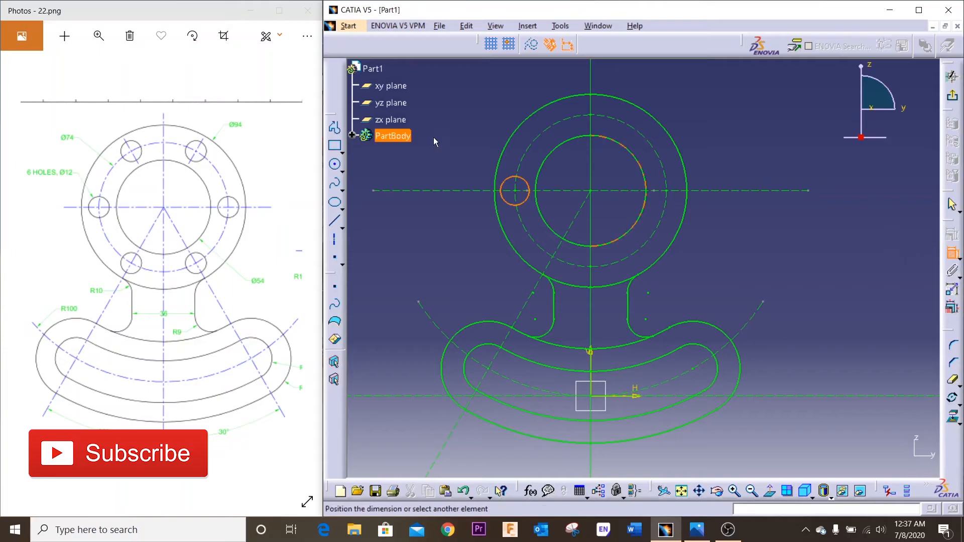
pyautogui.press('Escape')
pyautogui.click(505, 178)
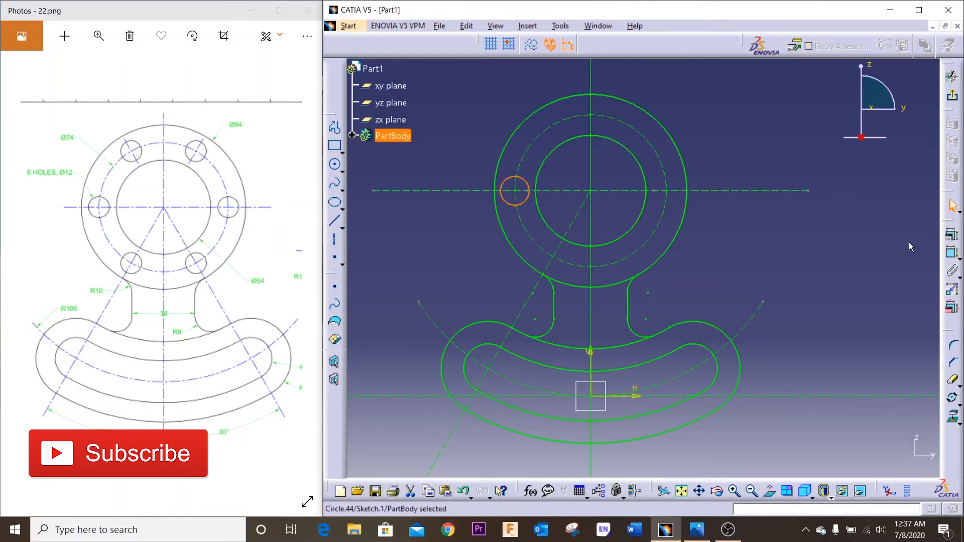
pyautogui.click(953, 253)
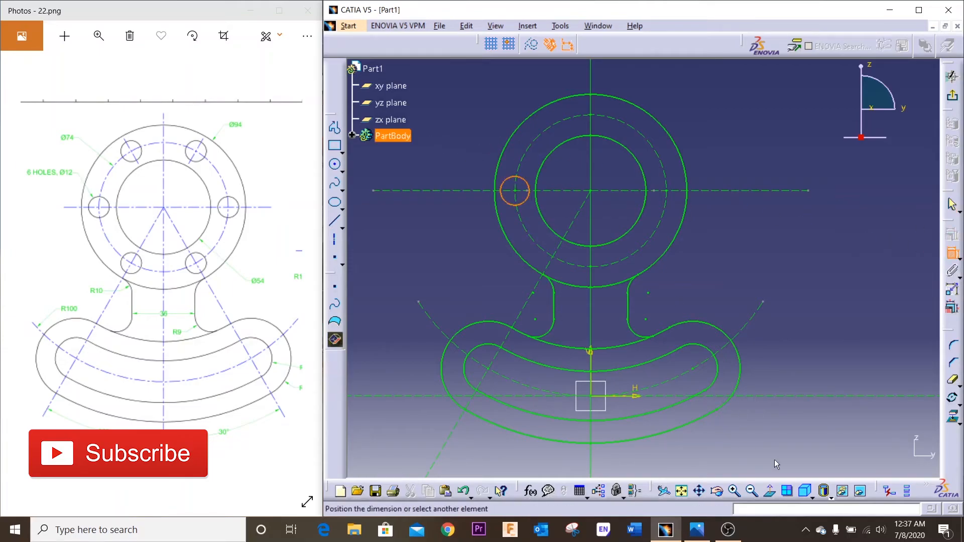
pyautogui.doubleClick(797, 5)
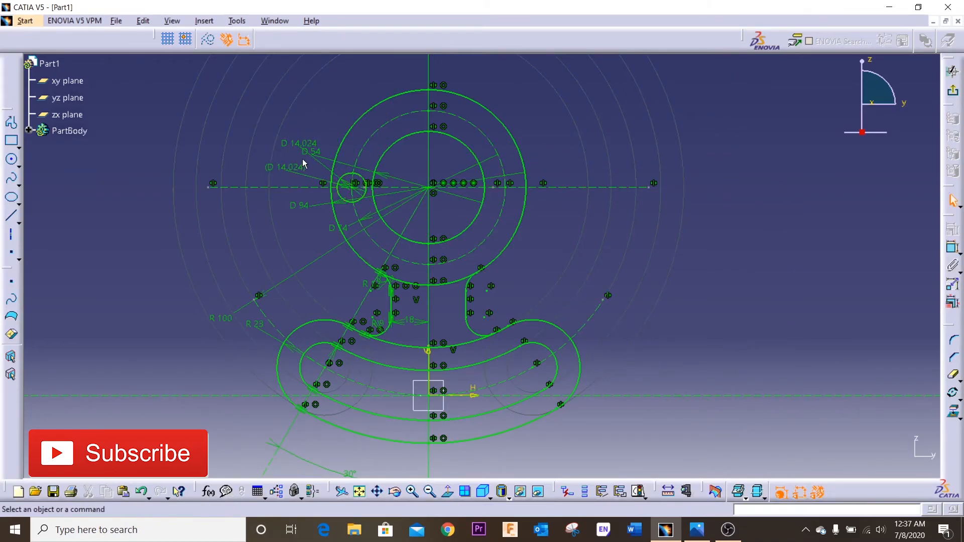
pyautogui.click(296, 167)
pyautogui.press('Delete')
# Set the small hole circle's diameter to 12 mm
pyautogui.click(330, 180)
pyautogui.doubleClick(287, 156)
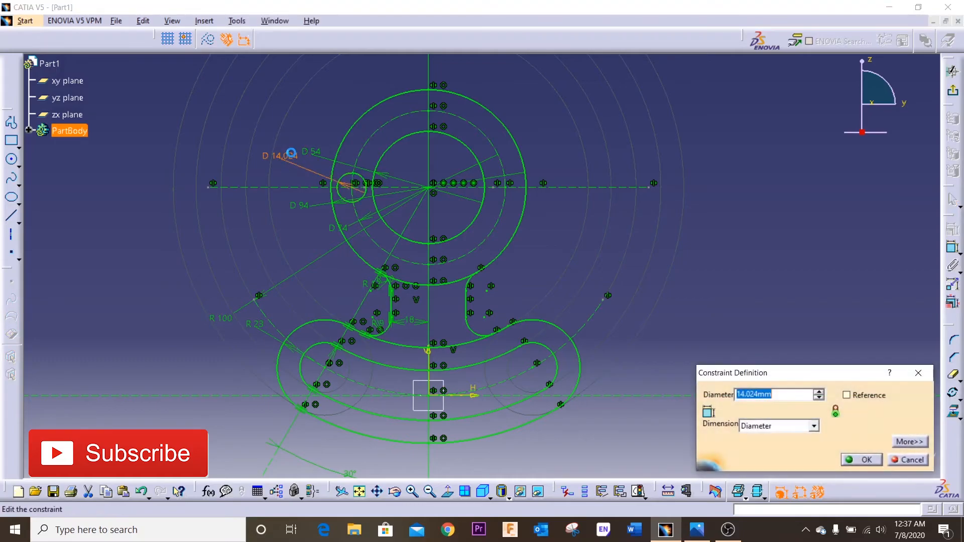
pyautogui.write('12')
pyautogui.press('Return')
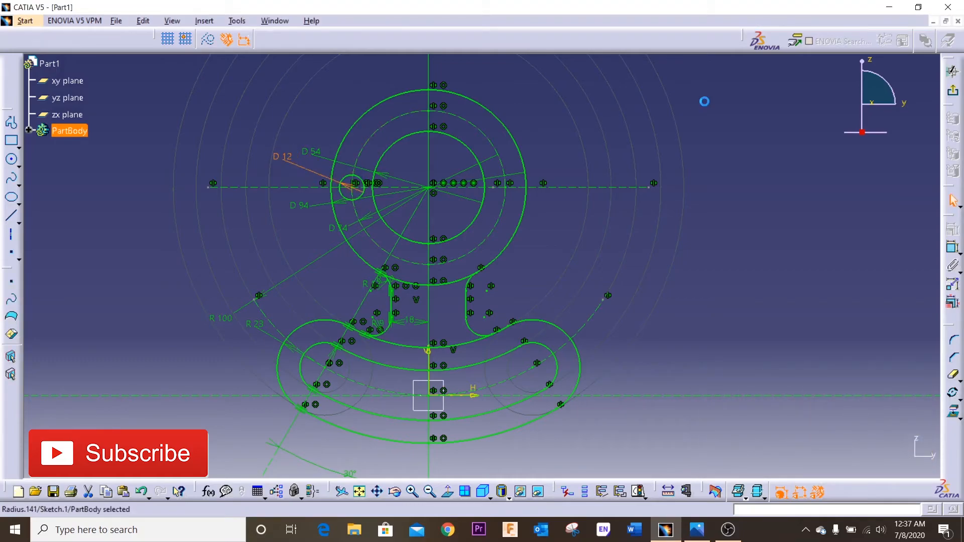
# Rotate the 12 mm hole about the flange centre in duplicate mode with 5 instances and an angle value of 6/360
pyautogui.click(364, 189)
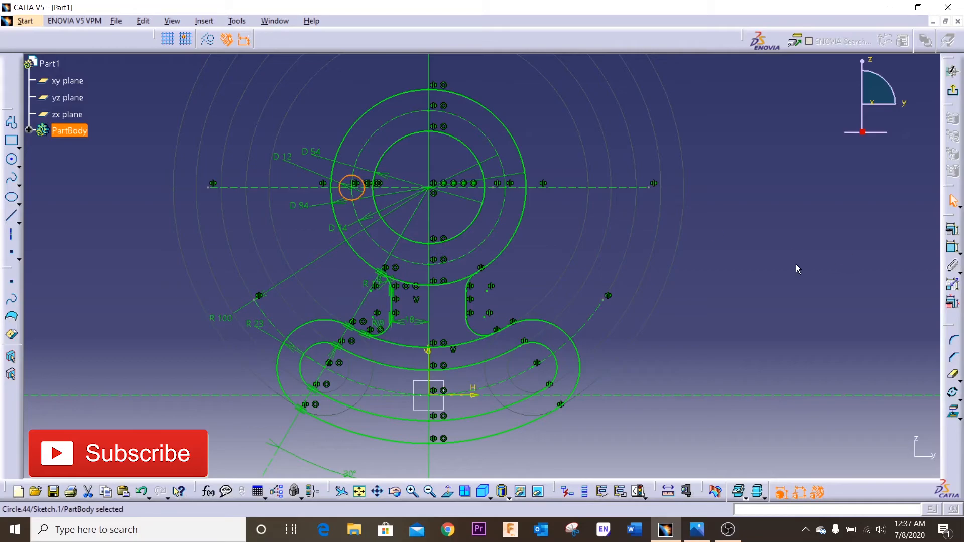
pyautogui.click(953, 393)
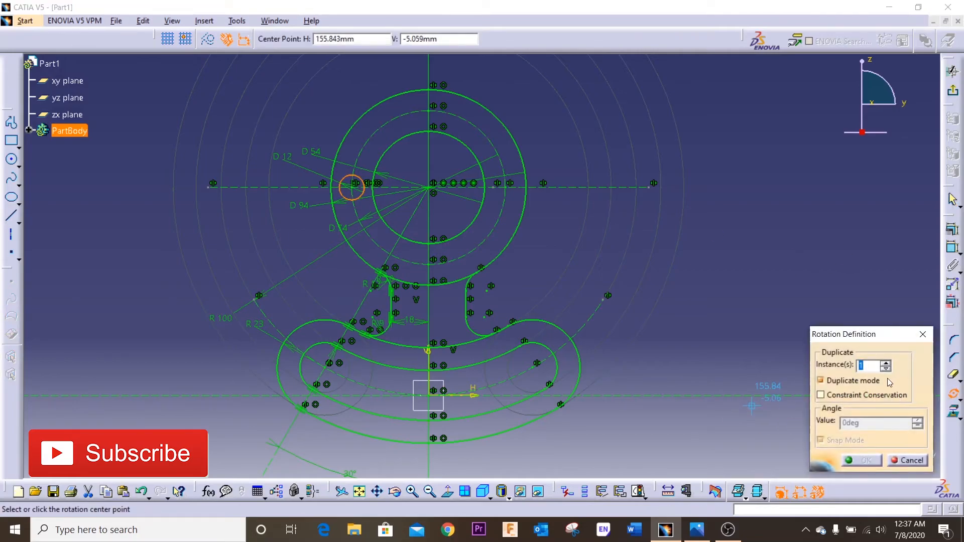
pyautogui.click(670, 533)
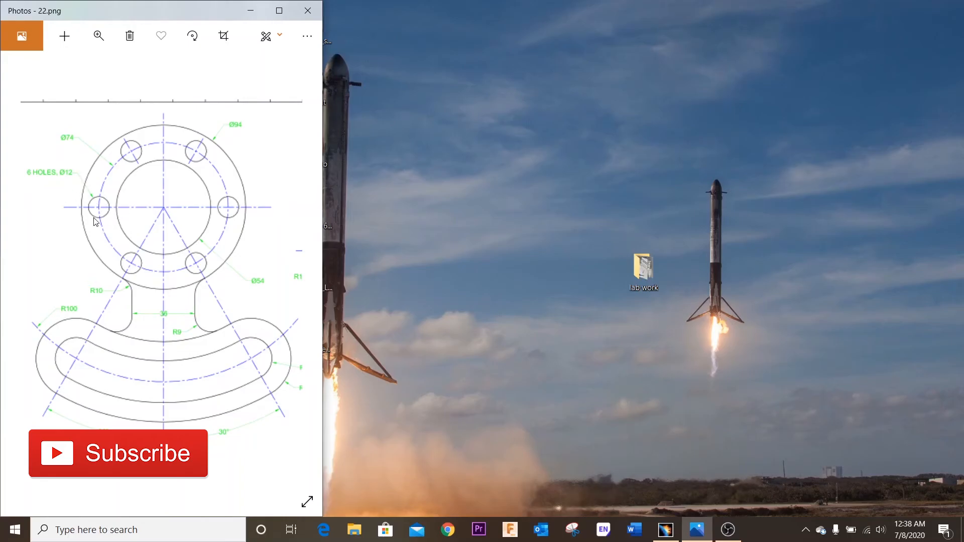
pyautogui.click(666, 529)
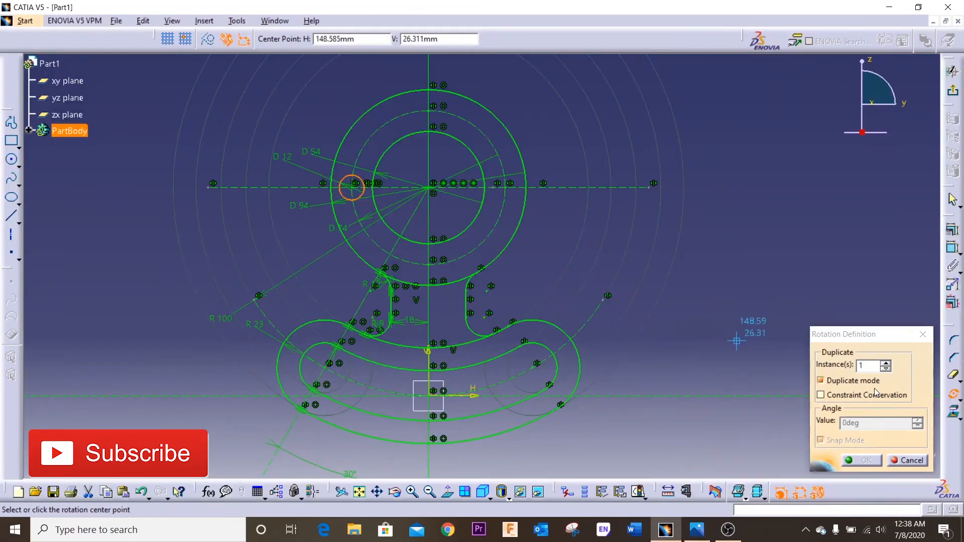
pyautogui.click(885, 364)
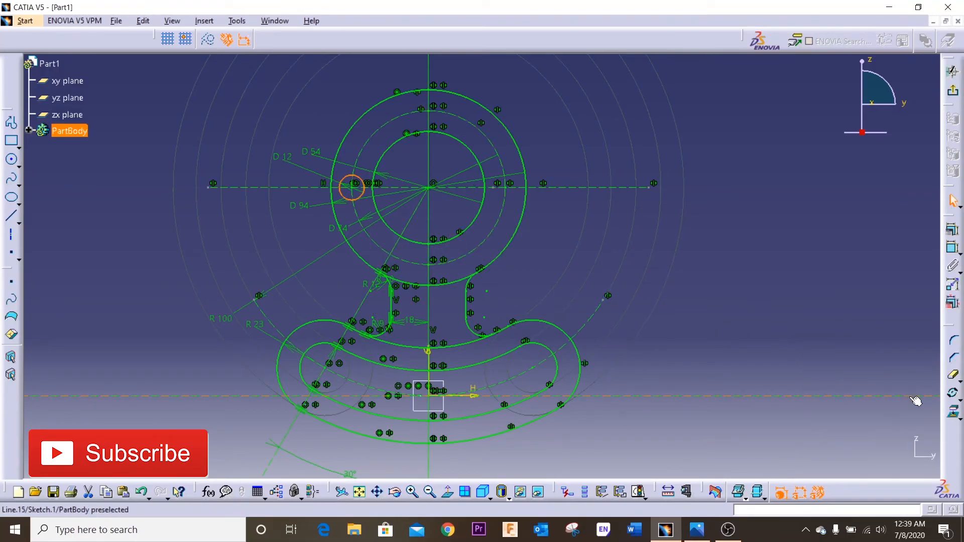
pyautogui.click(953, 393)
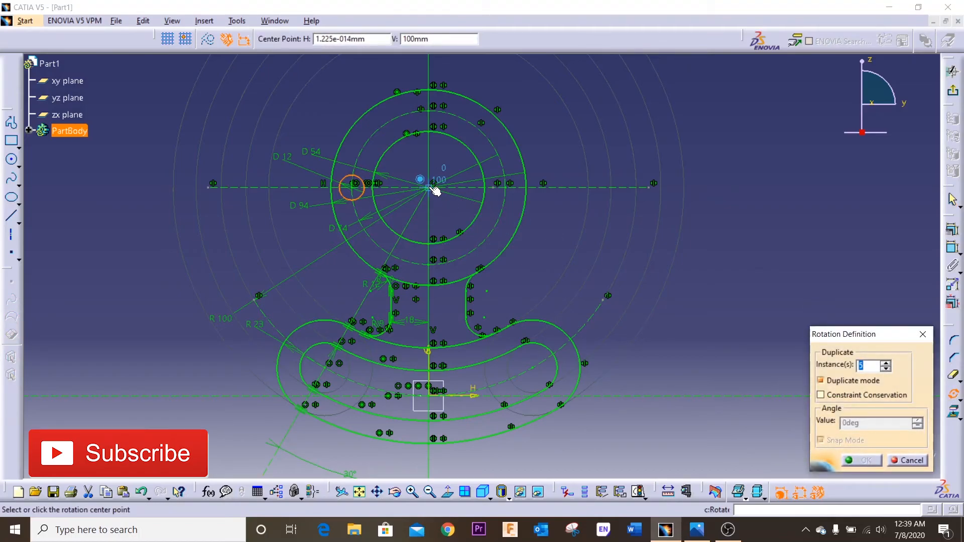
pyautogui.click(432, 188)
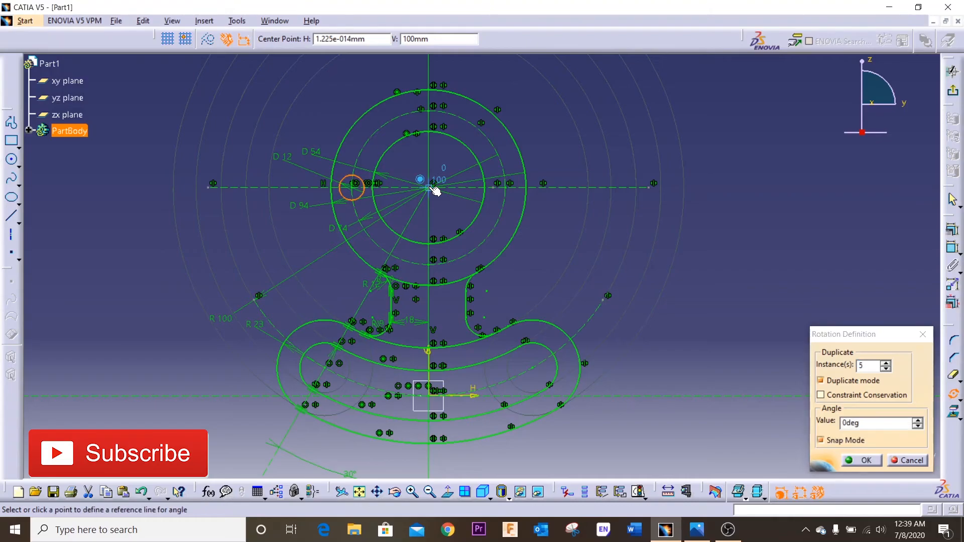
pyautogui.click(358, 191)
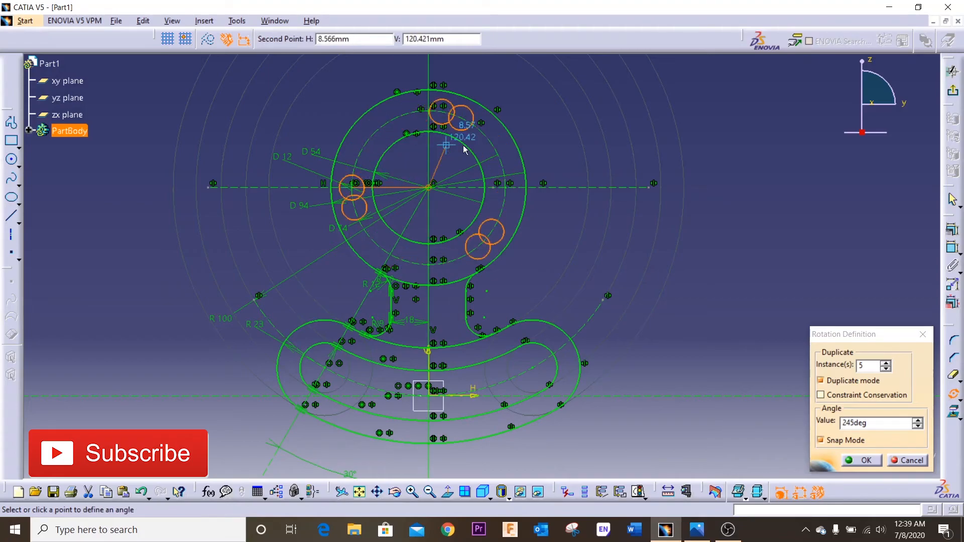
pyautogui.doubleClick(868, 423)
pyautogui.write('6/360')
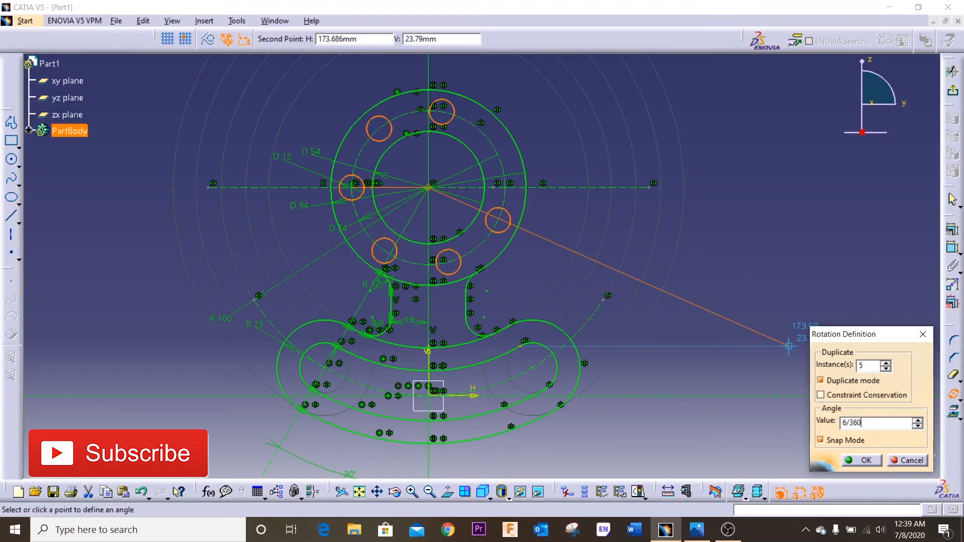
pyautogui.press('Return')
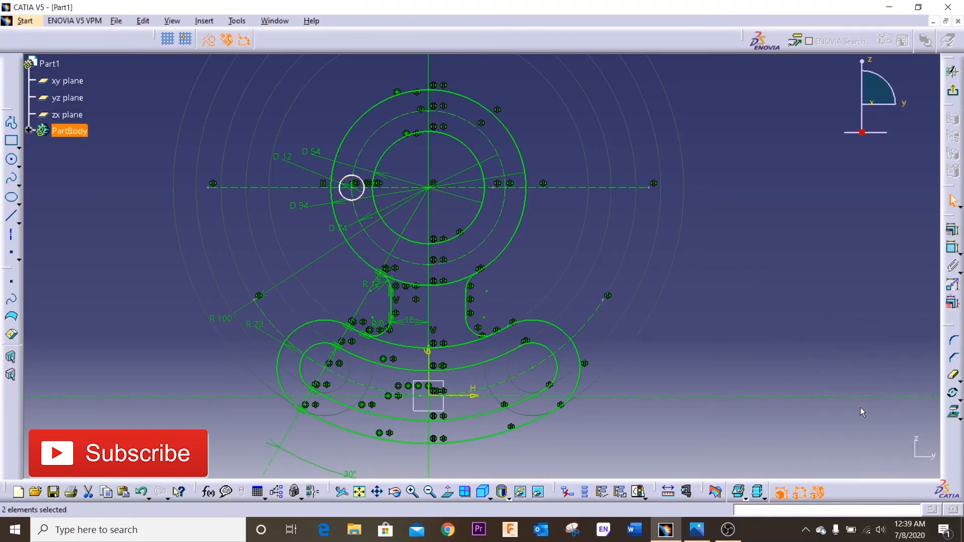
# Undo the last rotation, and rotate the 12 mm hole about the flange centre as 5 duplicates with a 300-degree angle
pyautogui.hotkey('ctrl', 'z')
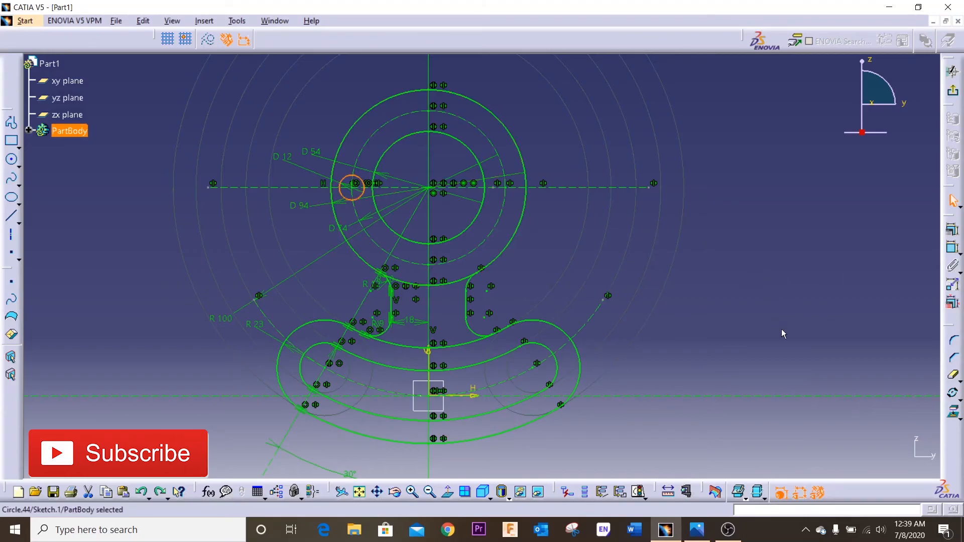
pyautogui.click(952, 392)
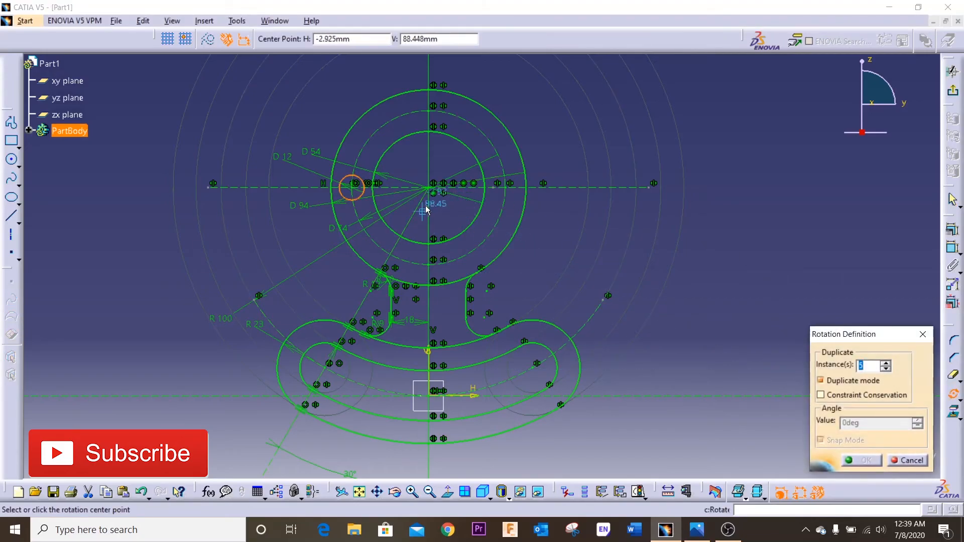
pyautogui.click(430, 188)
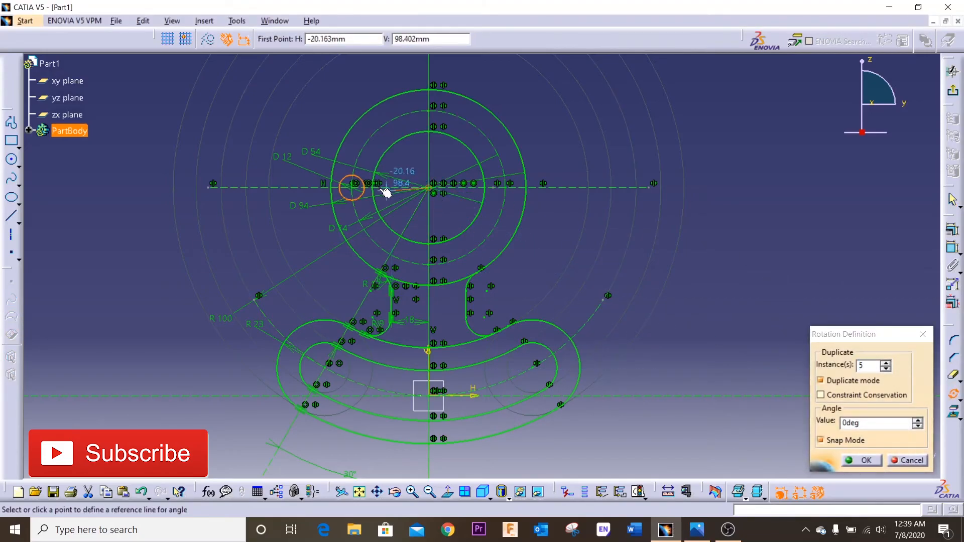
pyautogui.click(355, 189)
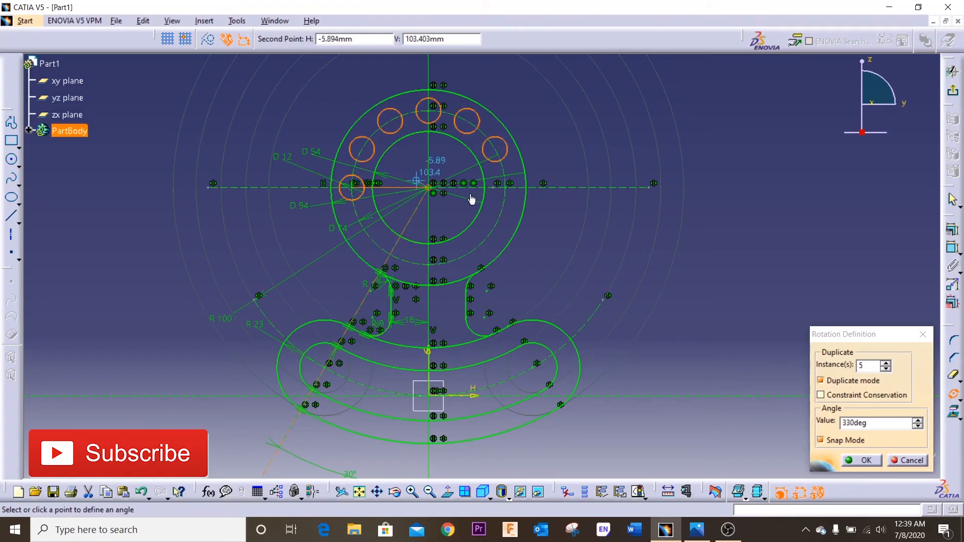
pyautogui.doubleClick(878, 428)
pyautogui.write('30')
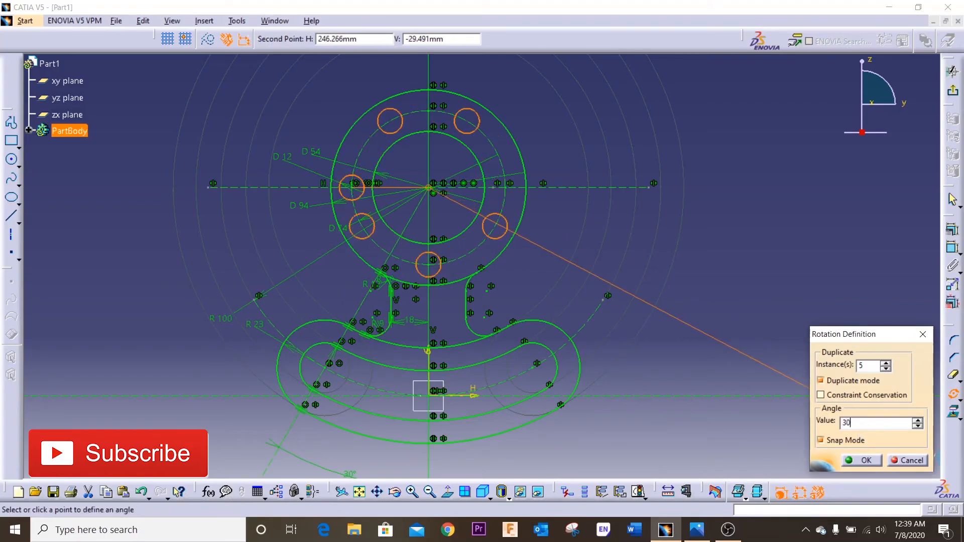
pyautogui.write('0')
pyautogui.press('Return')
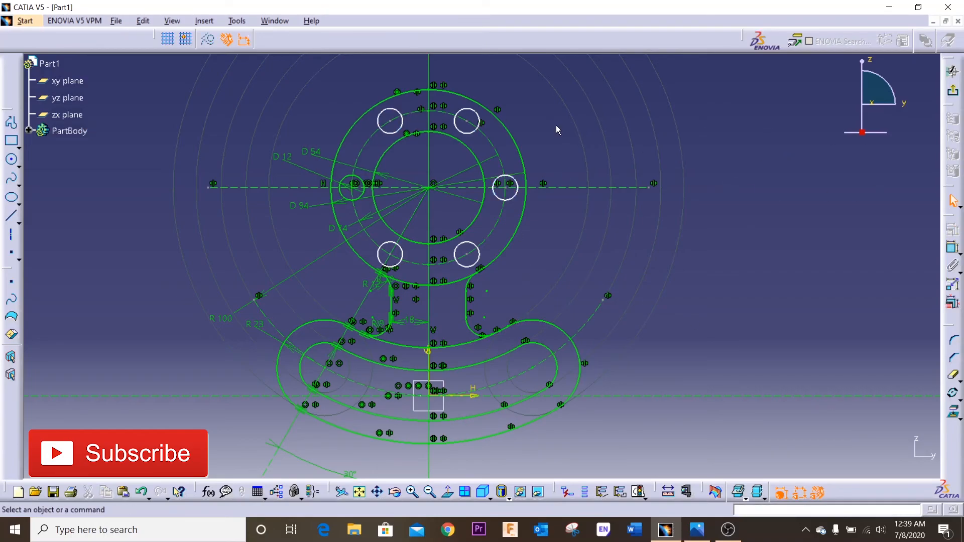
# Delete the three copied holes on the right half of the bolt circle
pyautogui.click(481, 124)
pyautogui.keyDown('ctrl'); pyautogui.click(517, 187); pyautogui.keyUp('ctrl')
pyautogui.keyDown('ctrl'); pyautogui.click(485, 255); pyautogui.keyUp('ctrl')
pyautogui.press('Delete')
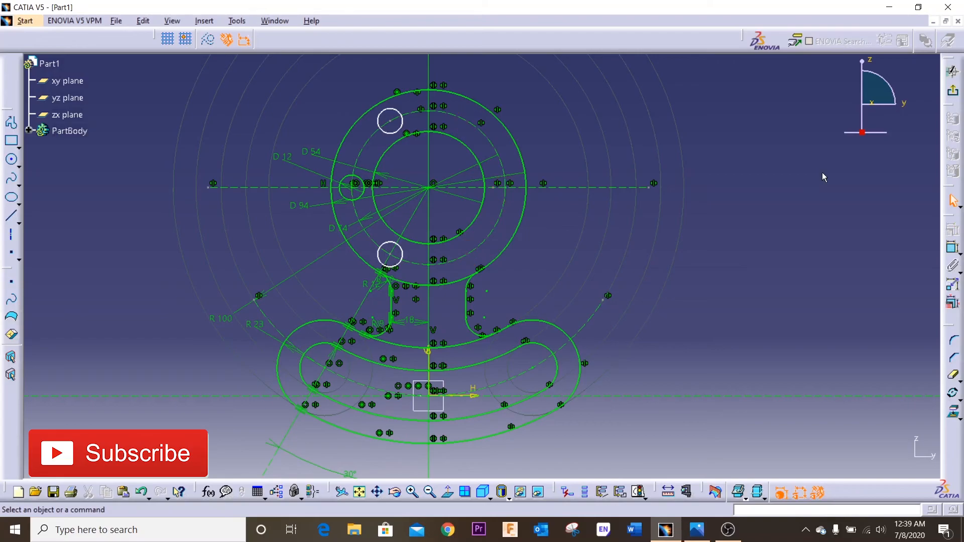
# Dimension the diameters of the upper-left and lower-left copied holes
pyautogui.click(952, 248)
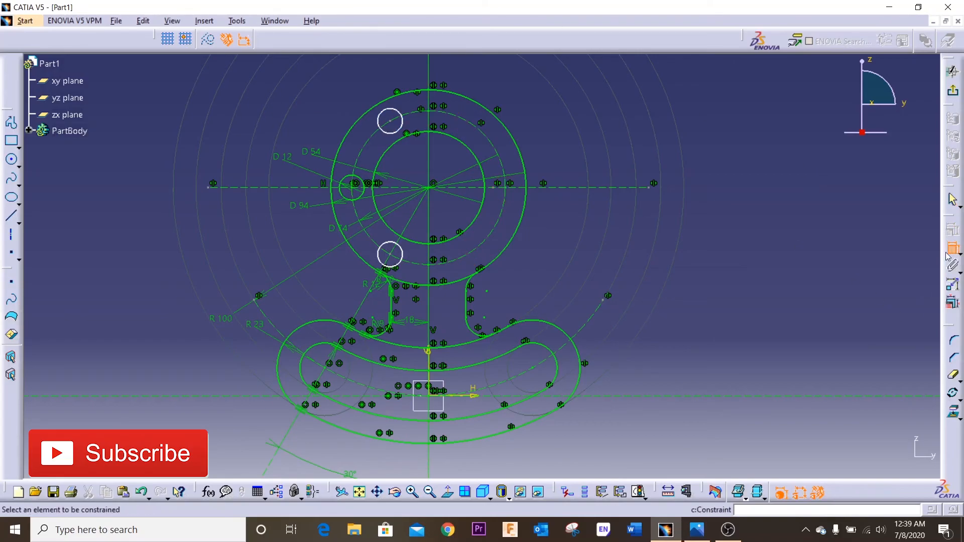
pyautogui.click(390, 120)
pyautogui.click(336, 97)
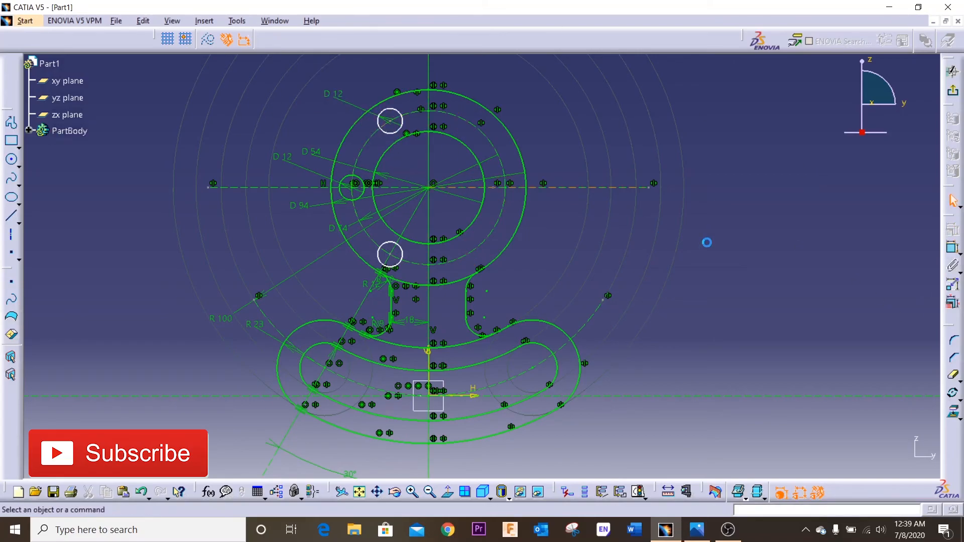
pyautogui.click(953, 249)
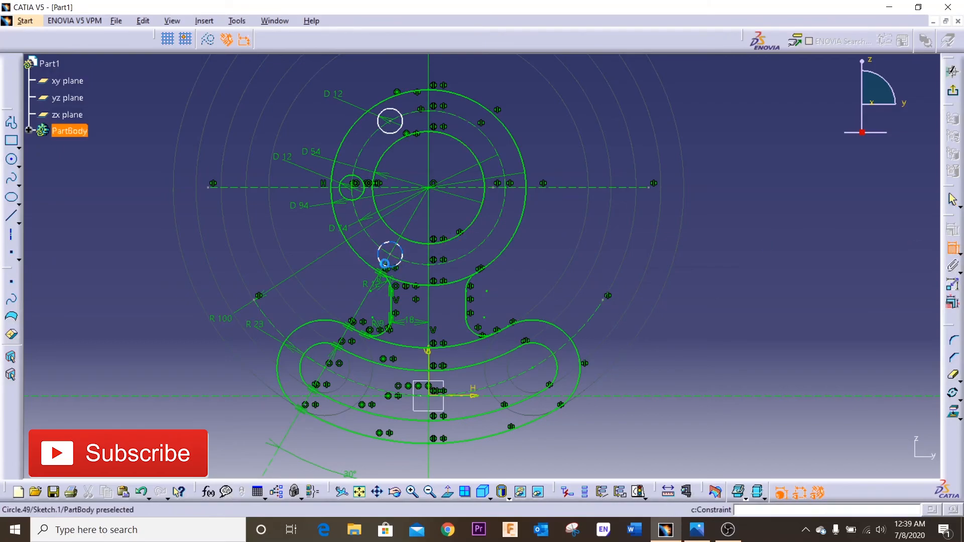
pyautogui.click(388, 256)
pyautogui.click(329, 278)
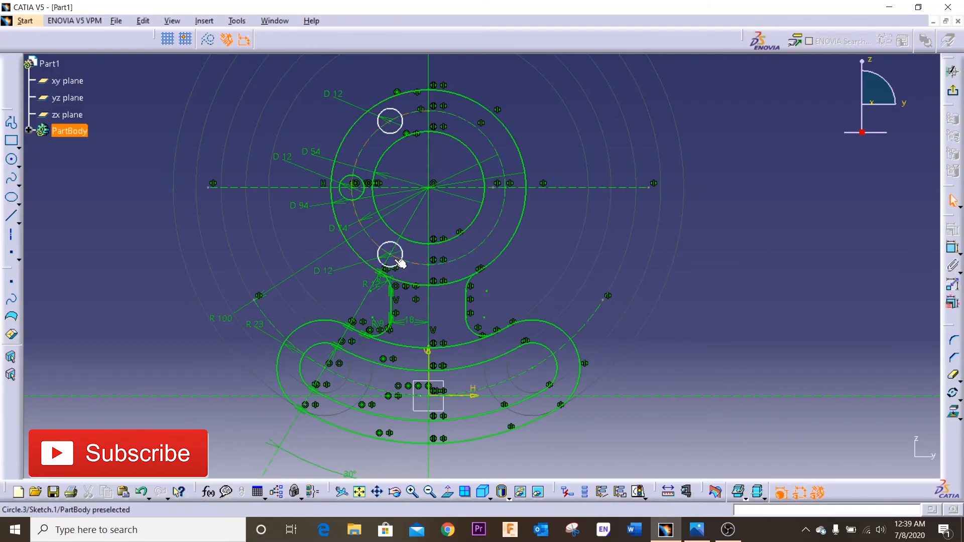
# Constrain the lower-left hole's centre to be coincident with the 74 mm bolt circle
pyautogui.click(419, 267)
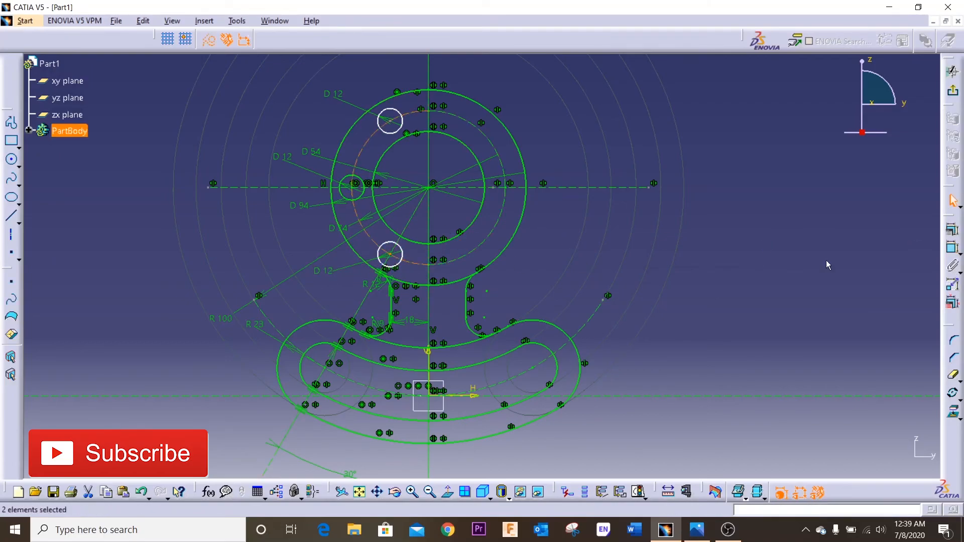
pyautogui.click(953, 229)
pyautogui.click(890, 340)
pyautogui.click(854, 460)
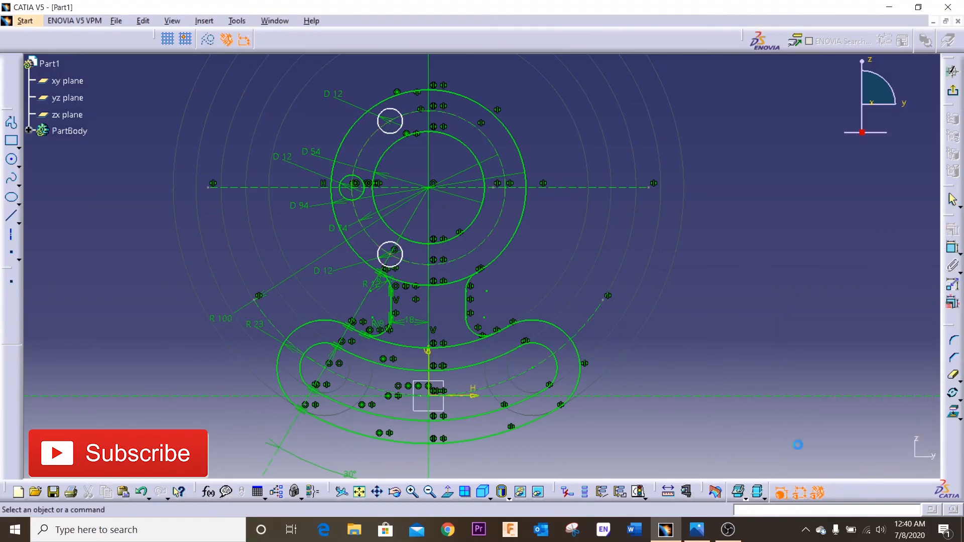
# Constrain the lower-left hole's centre to be coincident with the inclined 30-degree construction line
pyautogui.click(402, 261)
pyautogui.click(390, 254)
pyautogui.keyDown('ctrl'); pyautogui.click(368, 297); pyautogui.keyUp('ctrl')
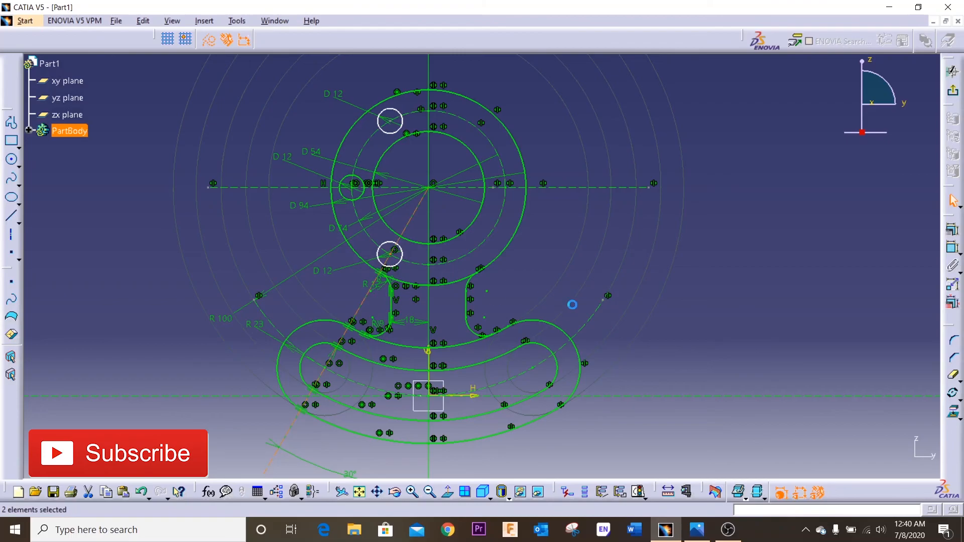
pyautogui.click(952, 301)
pyautogui.click(887, 339)
pyautogui.click(859, 460)
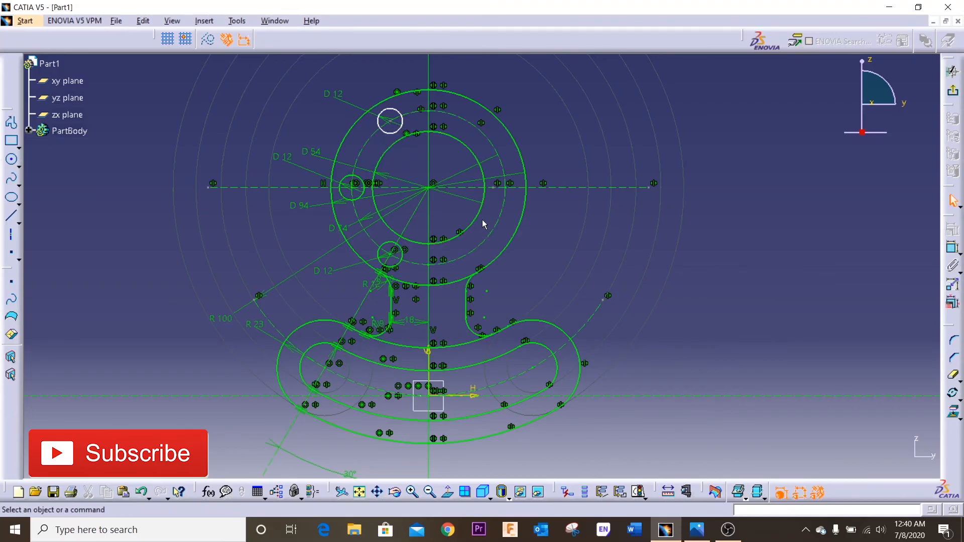
# Replace the unconstrained upper-left hole by deleting it and mirroring the lower-left hole about the horizontal centreline
pyautogui.click(399, 128)
pyautogui.press('Delete')
pyautogui.click(399, 254)
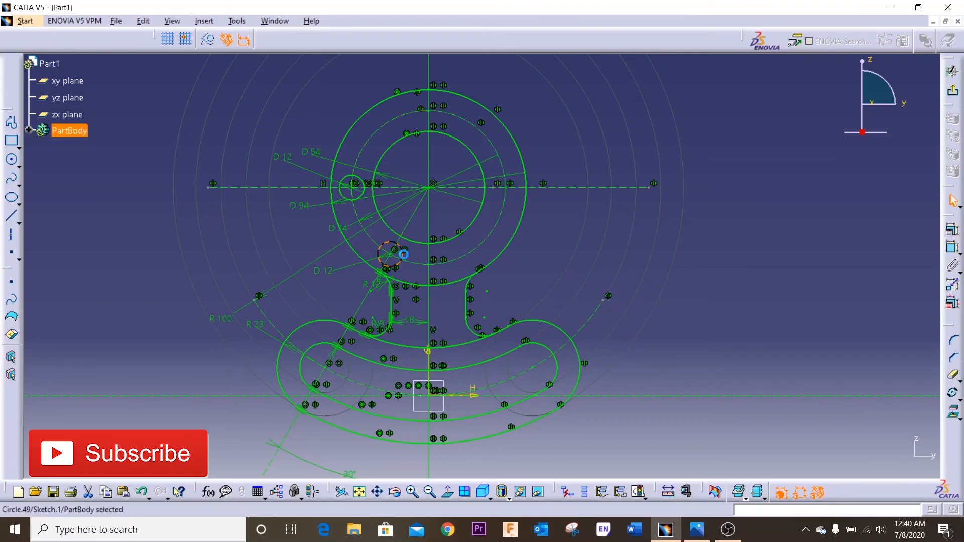
pyautogui.click(958, 400)
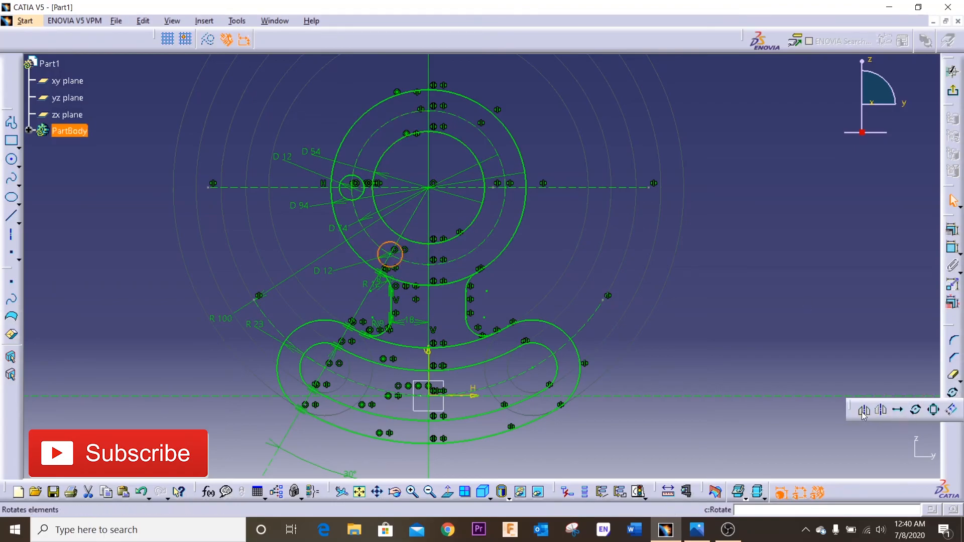
pyautogui.click(866, 413)
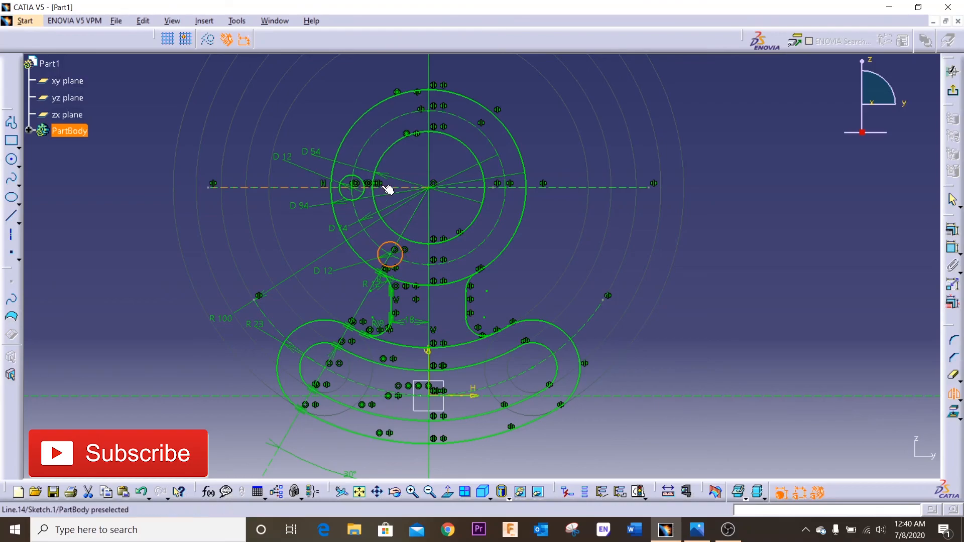
pyautogui.click(404, 188)
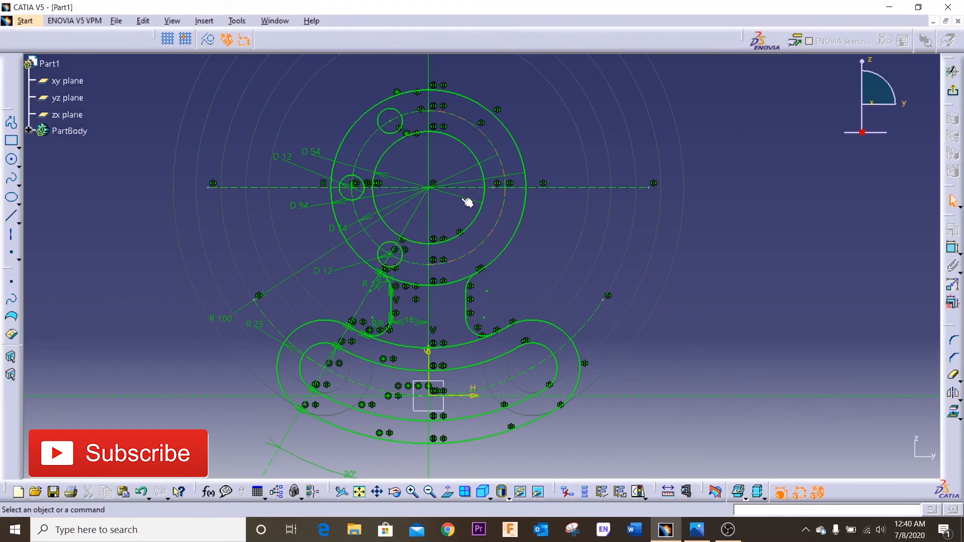
# Mirror the three left-hand holes about the vertical axis to complete the bolt circle
pyautogui.click(391, 132)
pyautogui.keyDown('ctrl'); pyautogui.click(365, 184); pyautogui.keyUp('ctrl')
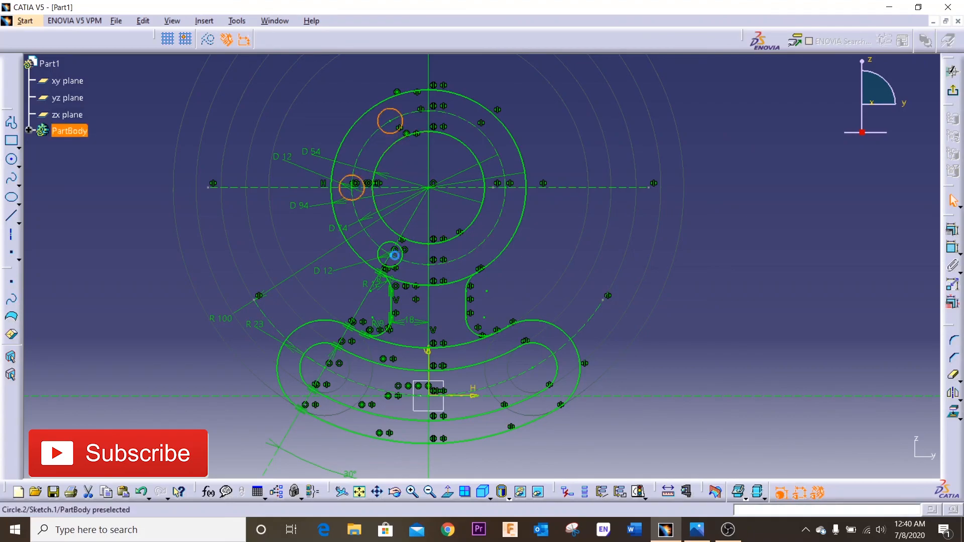
pyautogui.keyDown('ctrl'); pyautogui.click(395, 251); pyautogui.keyUp('ctrl')
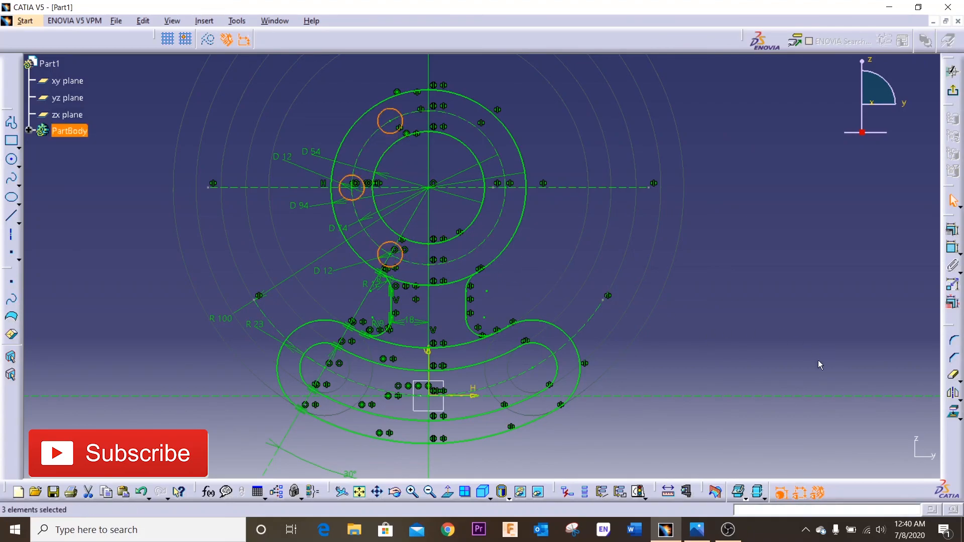
pyautogui.click(954, 396)
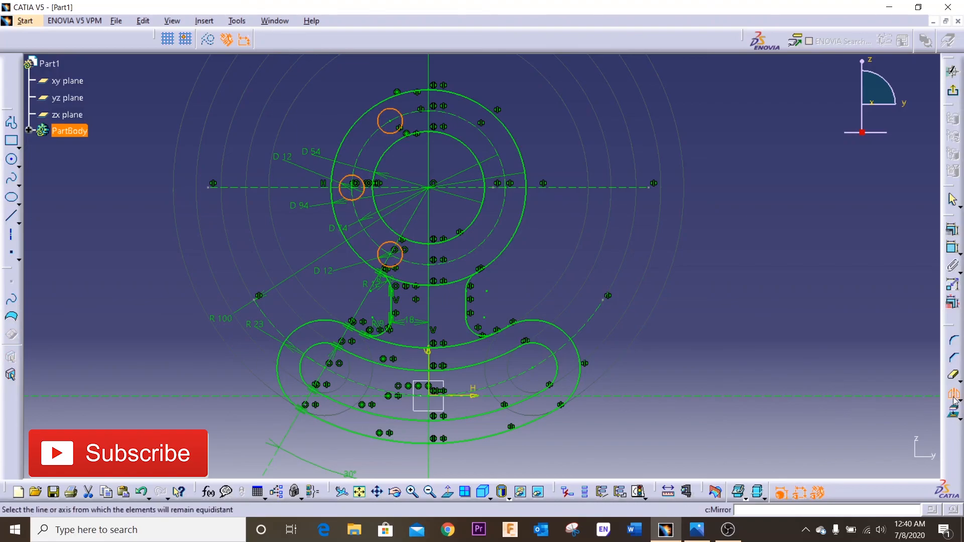
pyautogui.click(429, 75)
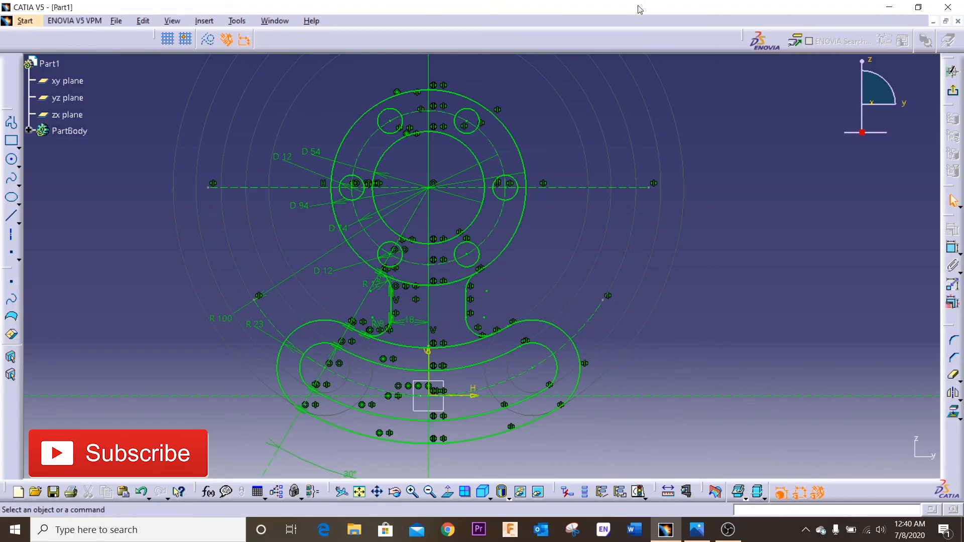
# Hide the sketch's dimensional and geometrical constraints, and show the reference drawing 22.png beside the sketch for comparison
pyautogui.click(800, 493)
pyautogui.click(818, 492)
pyautogui.click(703, 531)
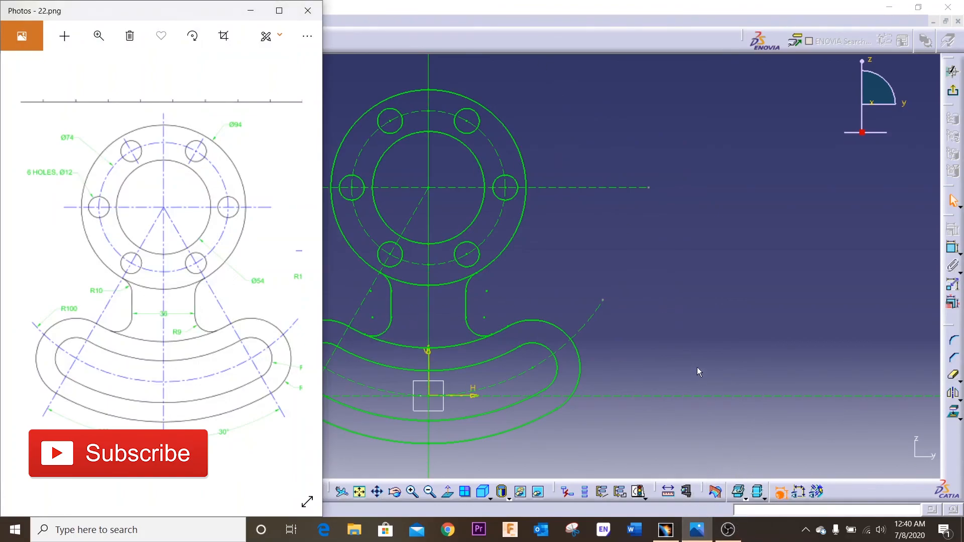
pyautogui.click(666, 529)
pyautogui.click(374, 490)
pyautogui.moveTo(427, 298)
pyautogui.mouseDown()
pyautogui.moveTo(555, 318)
pyautogui.moveTo(648, 303)
pyautogui.mouseUp()
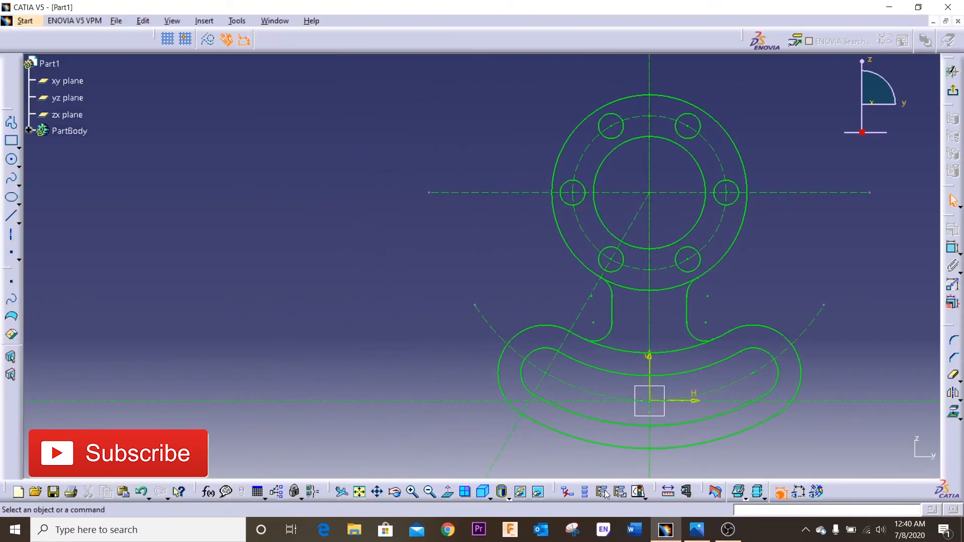
pyautogui.click(686, 491)
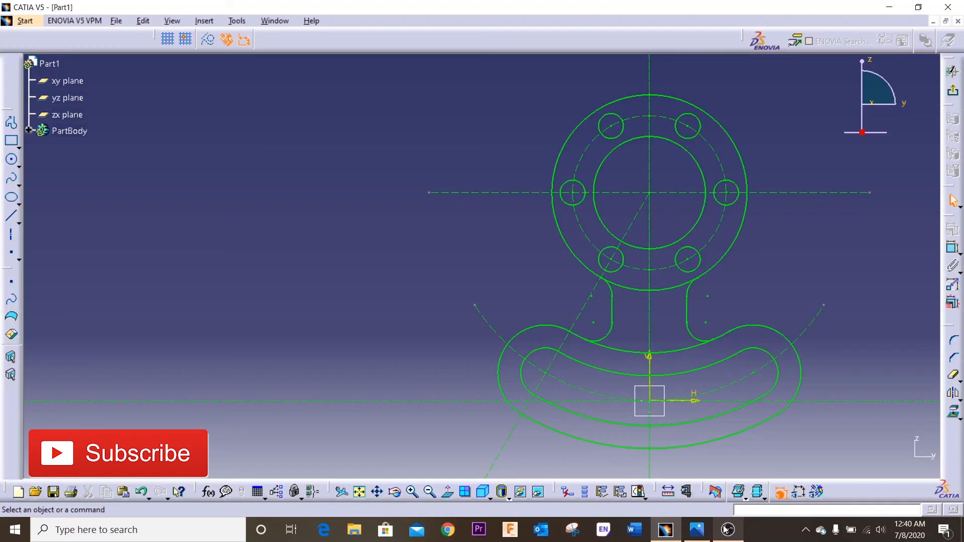
pyautogui.click(665, 530)
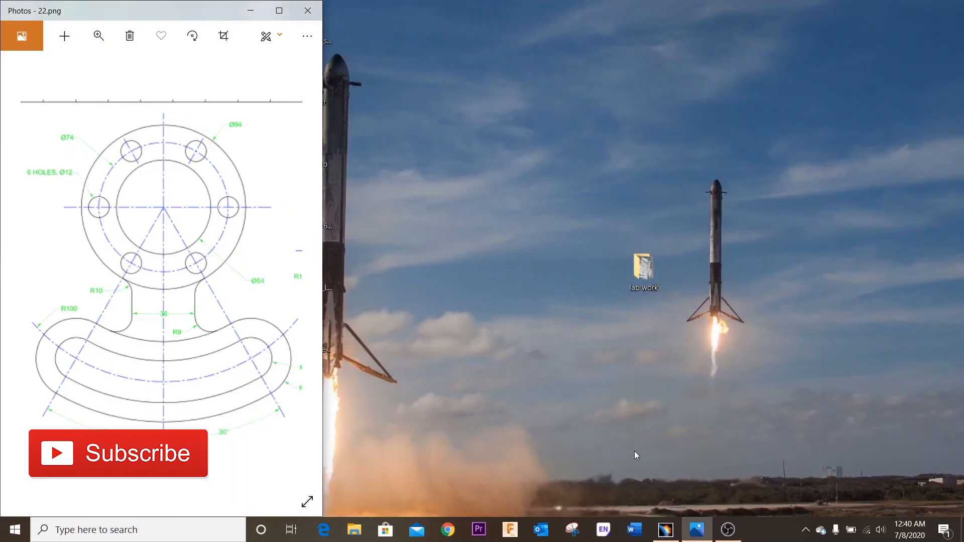
pyautogui.click(665, 529)
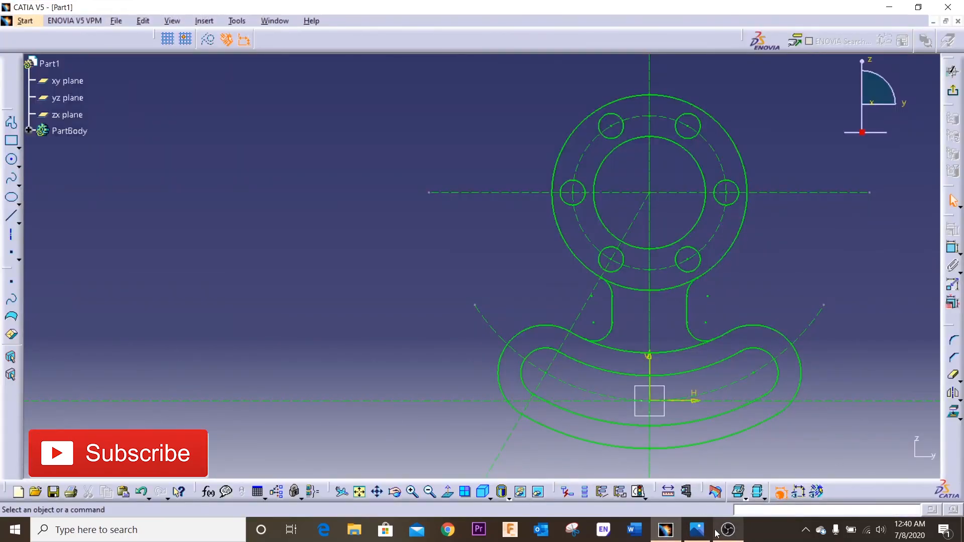
pyautogui.click(703, 534)
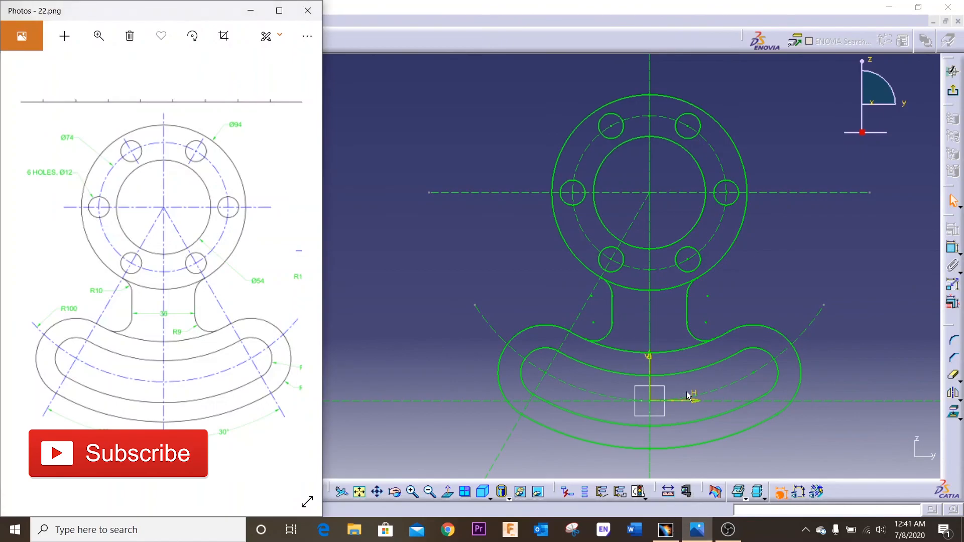